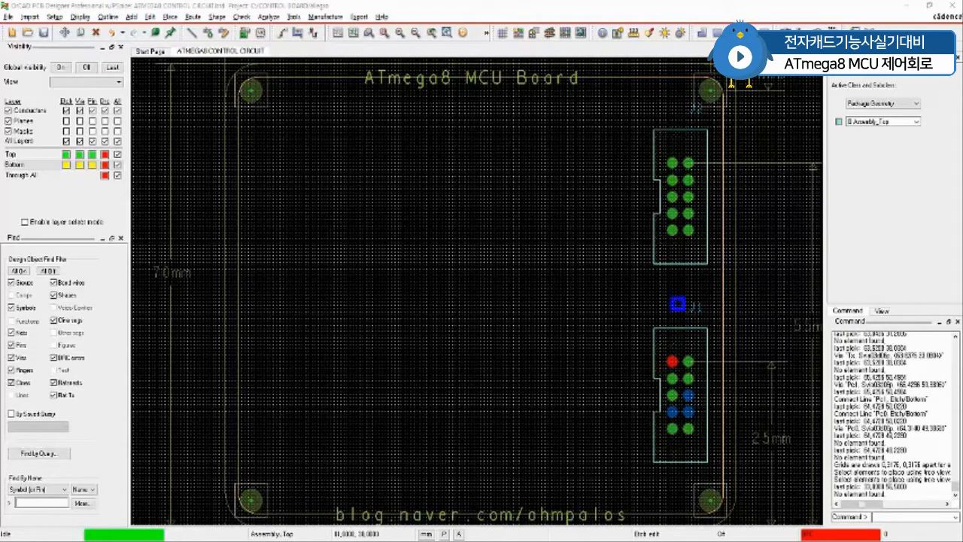
pyautogui.click(677, 304)
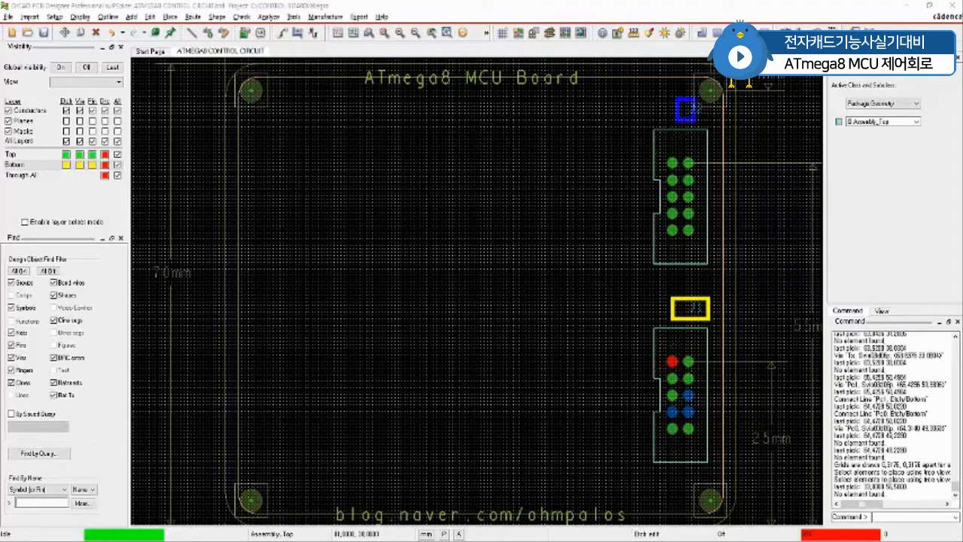
pyautogui.click(691, 108)
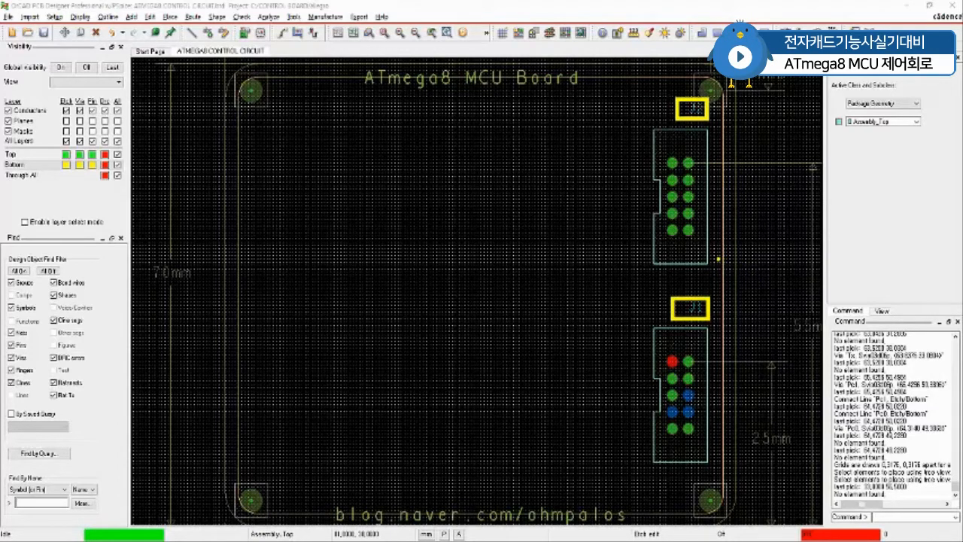
pyautogui.press('Escape')
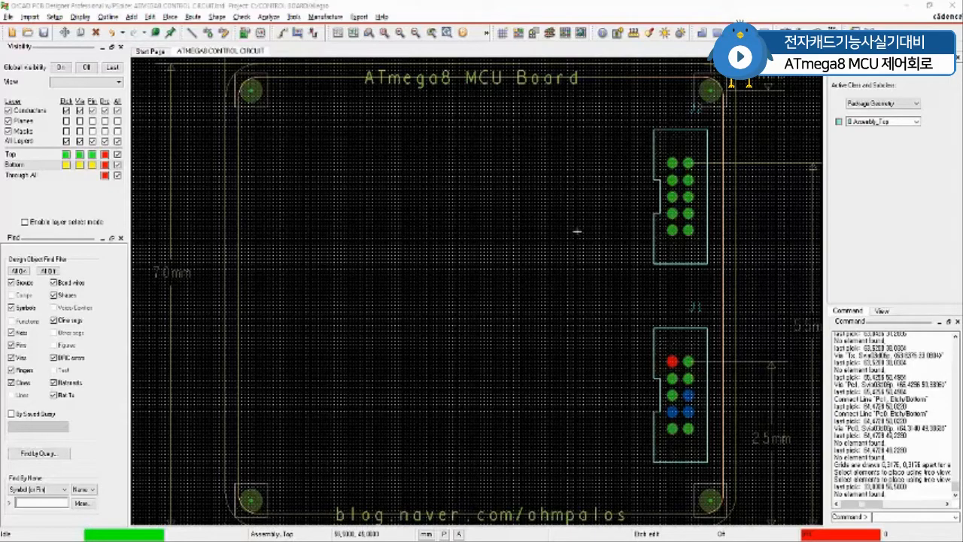
# Step: Set the All Etch grid spacing to 0.635 in both x and y
pyautogui.rightClick(416, 156)
pyautogui.moveTo(437, 160)
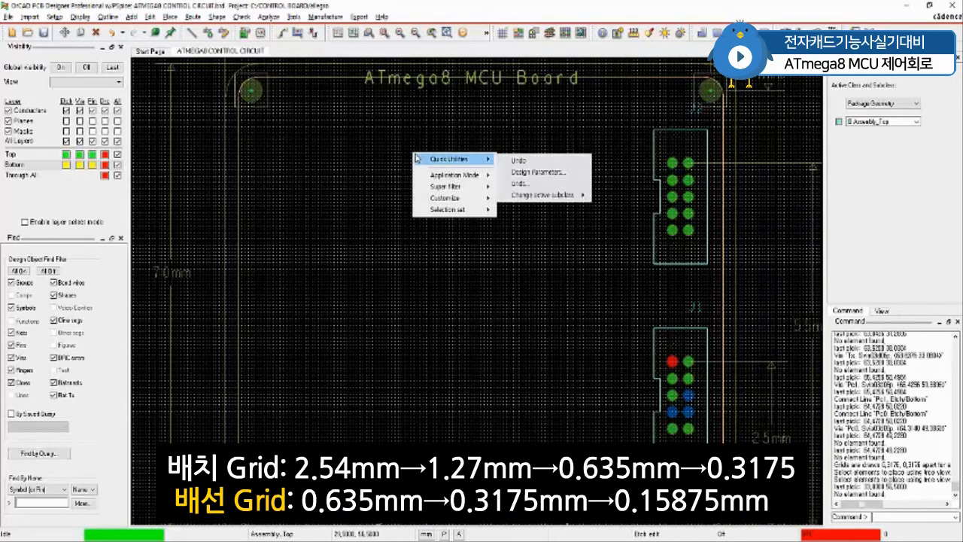
pyautogui.click(532, 184)
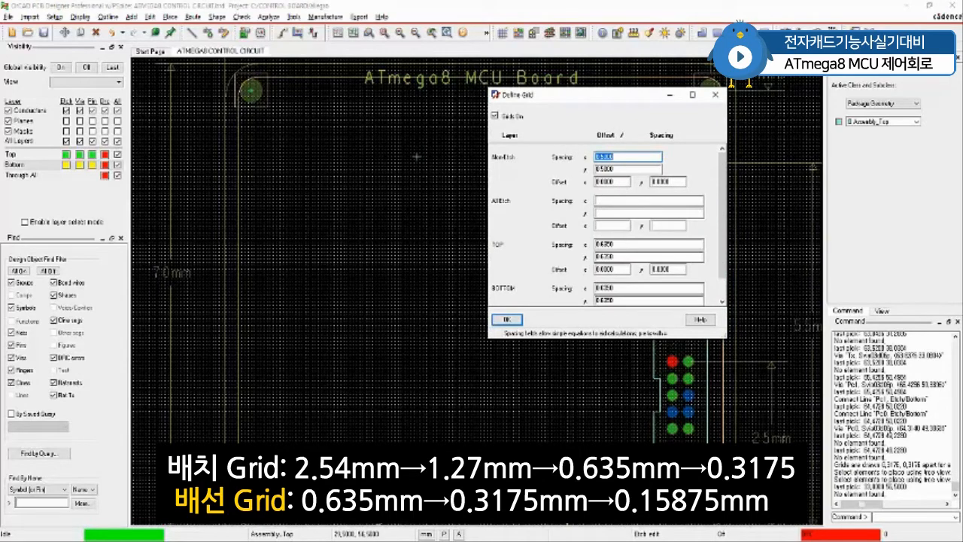
pyautogui.moveTo(560, 95); pyautogui.dragTo(476, 112)
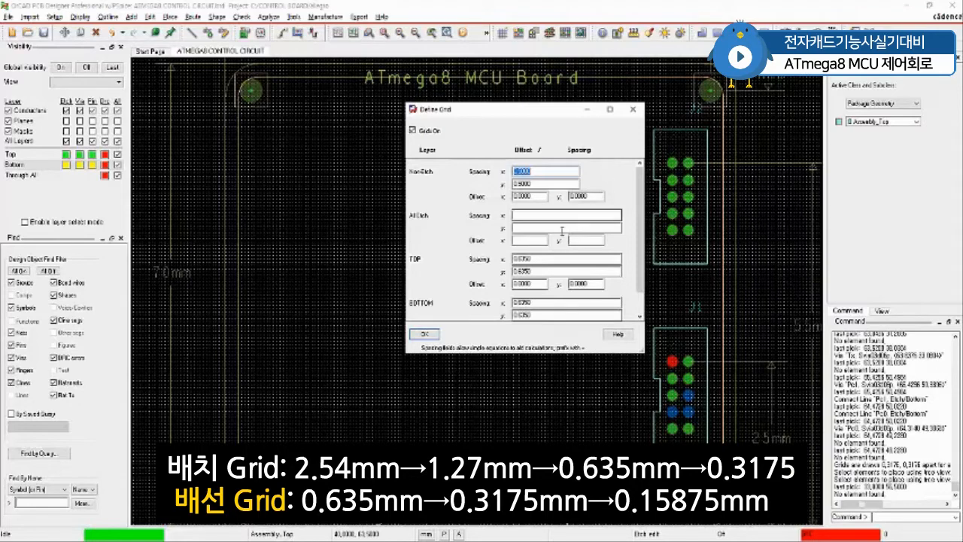
pyautogui.click(538, 216)
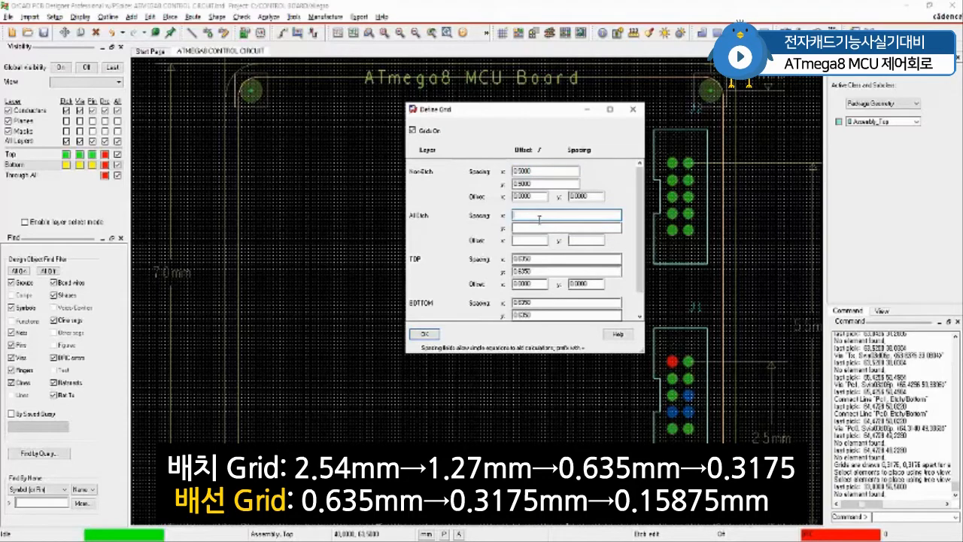
pyautogui.write('0.635')
pyautogui.press('Tab')
pyautogui.write('0.635')
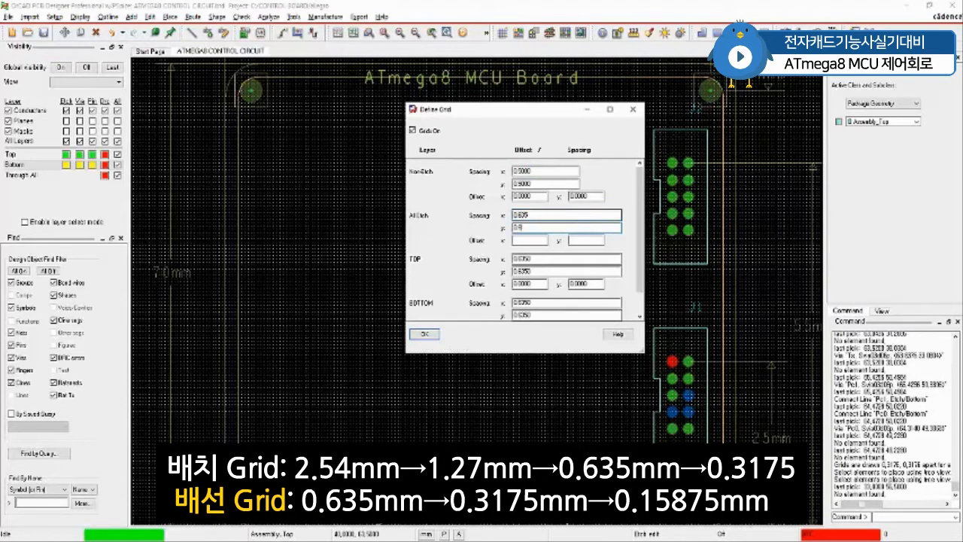
pyautogui.press('Return')
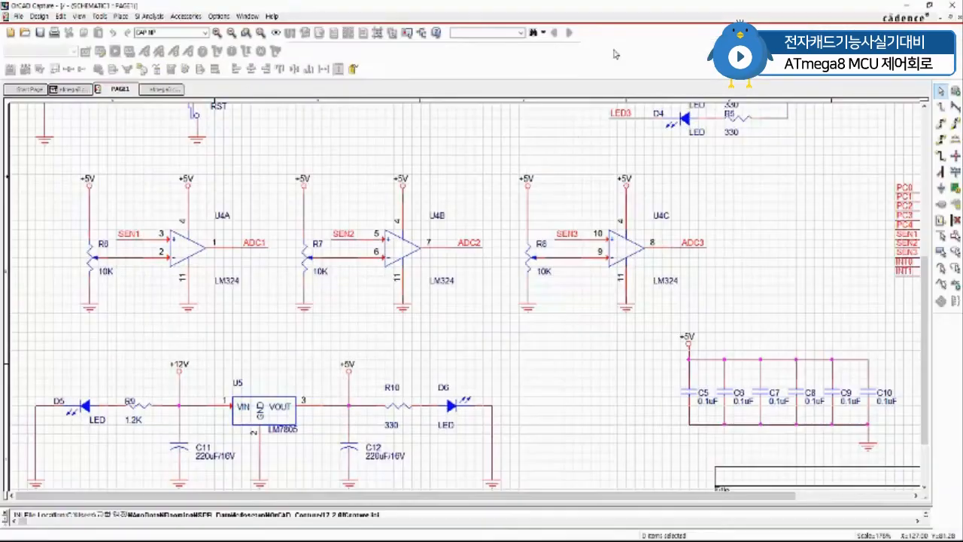
# Step: Place voltage regulator U5, rotated 180°, near the board's lower edge at about (40, 12) mm
pyautogui.scroll(-1, 461, 352)
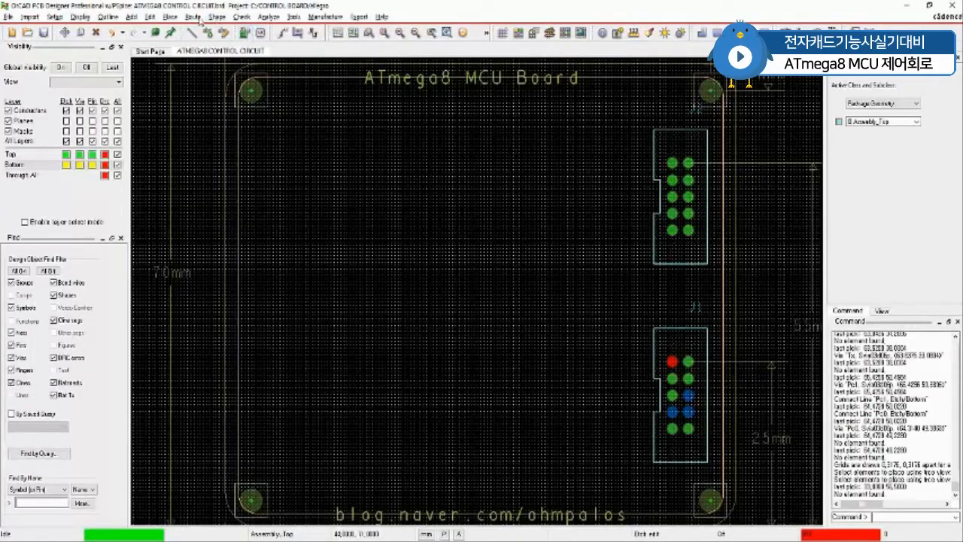
pyautogui.click(193, 16)
pyautogui.click(214, 31)
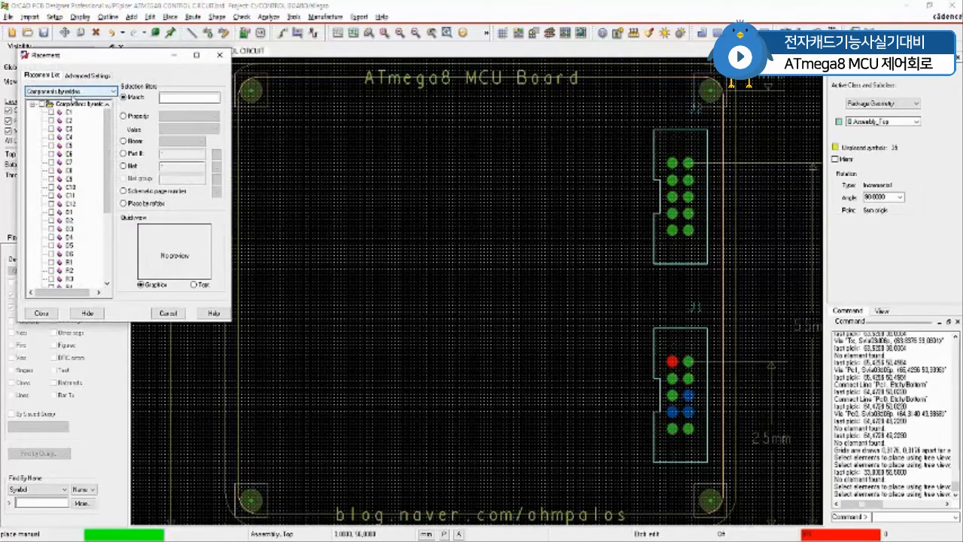
pyautogui.moveTo(109, 147)
pyautogui.mouseDown()
pyautogui.moveTo(112, 235)
pyautogui.moveTo(115, 130)
pyautogui.mouseUp()
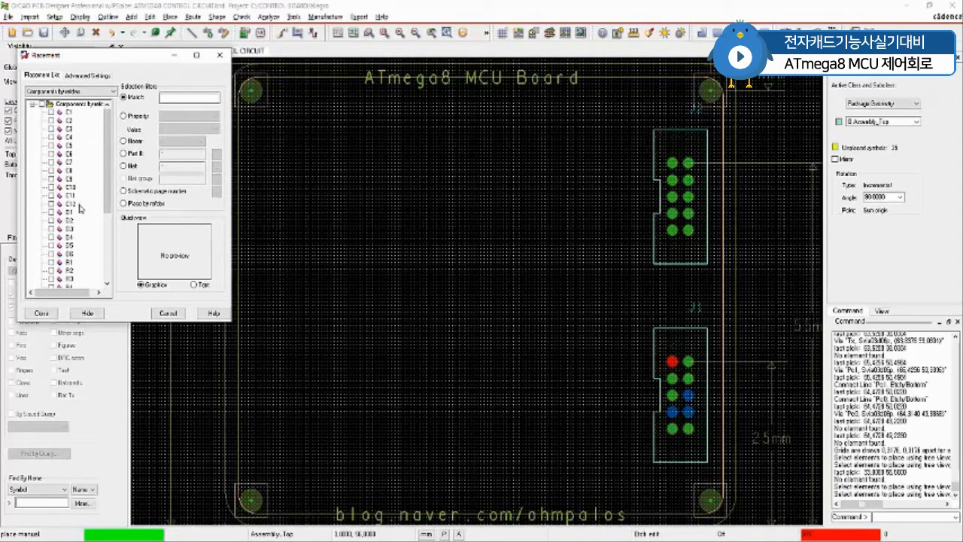
pyautogui.moveTo(109, 138); pyautogui.dragTo(114, 255)
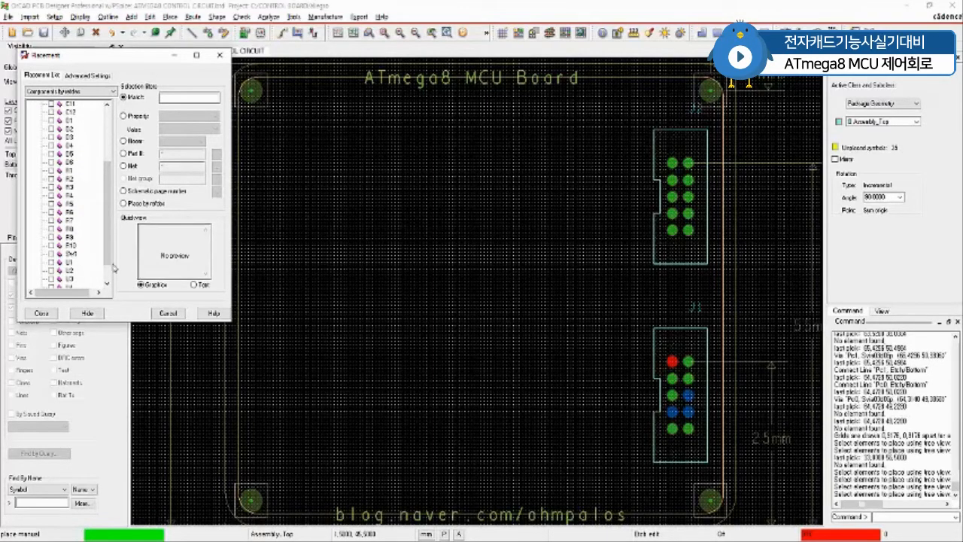
pyautogui.moveTo(110, 261); pyautogui.dragTo(110, 280)
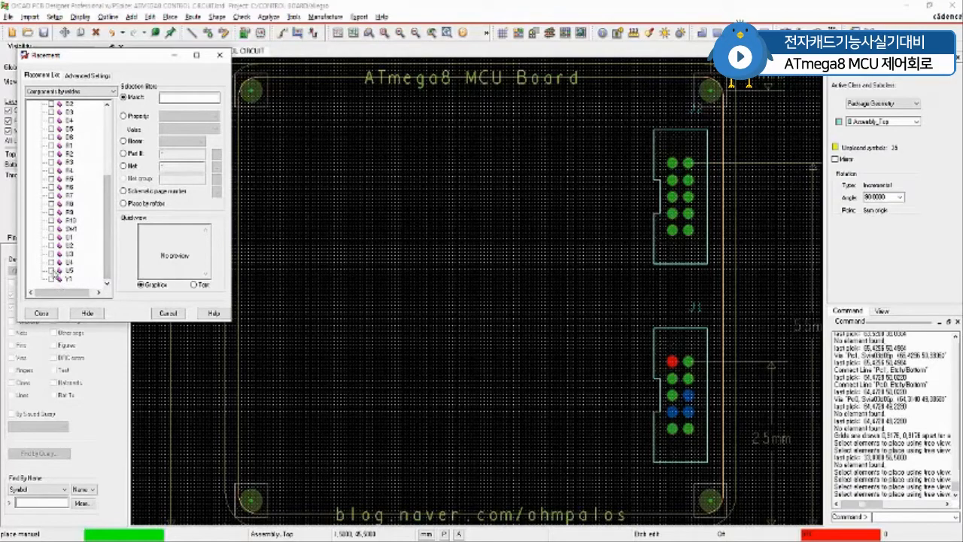
pyautogui.click(51, 270)
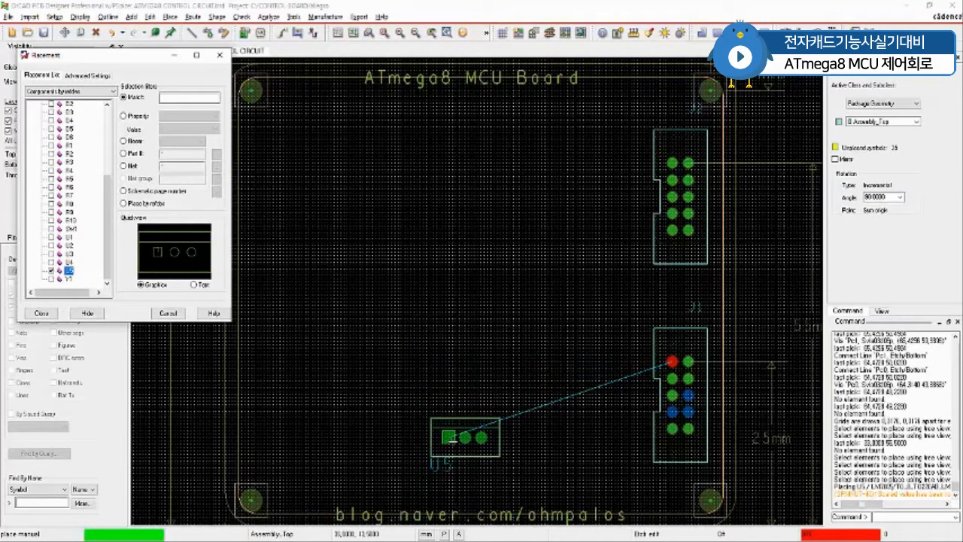
pyautogui.rightClick(451, 438)
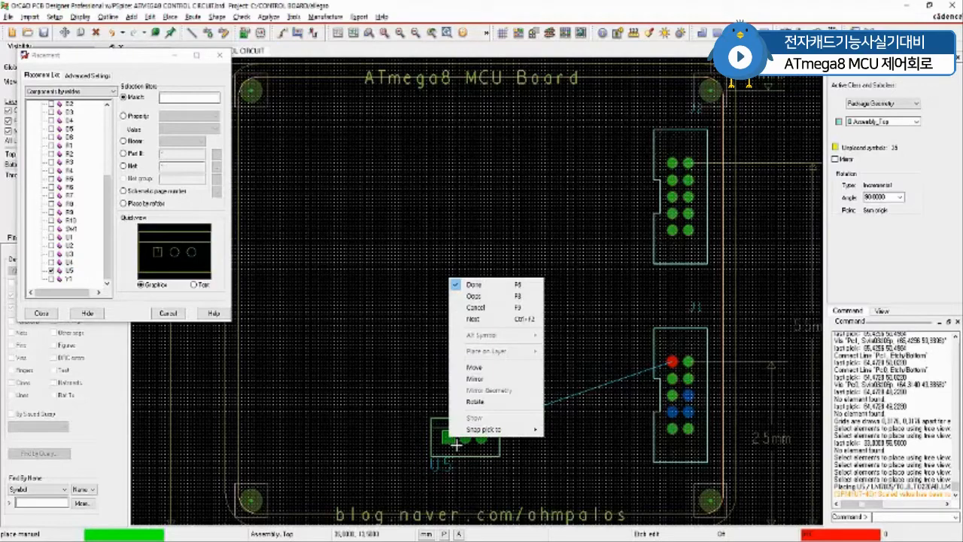
pyautogui.click(482, 401)
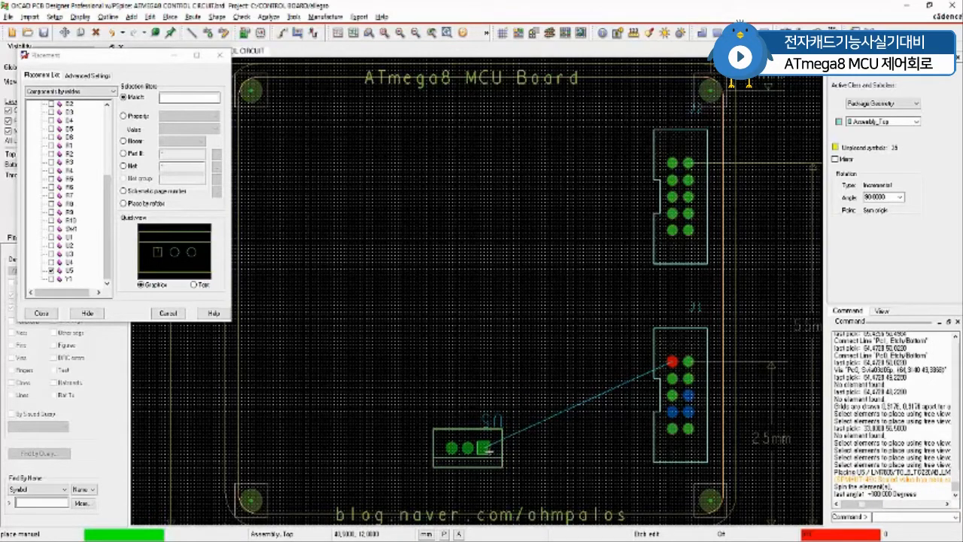
pyautogui.click(489, 453)
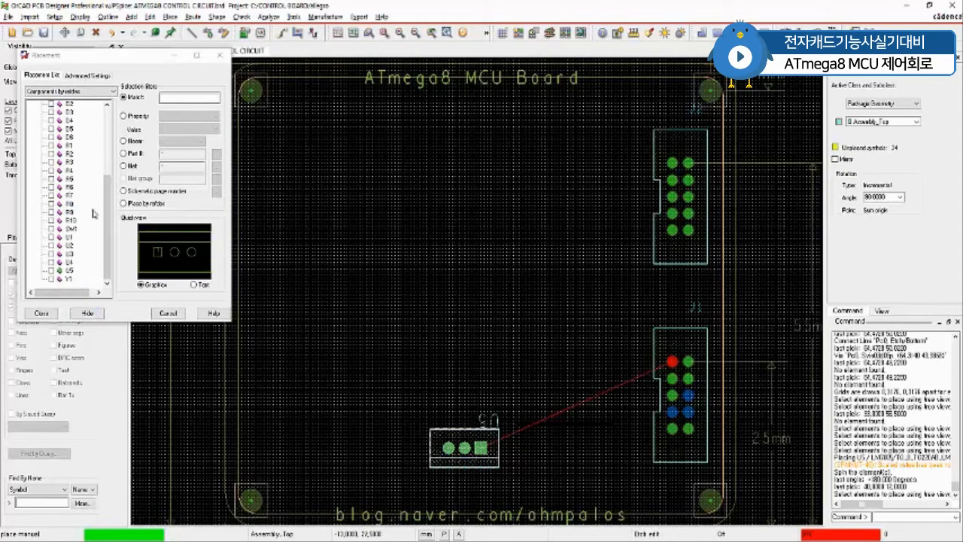
# Step: Place capacitor C11, rotated 180°, at about (56, 12) mm and capacitor C12 at about (19.5, 12) mm, on either side of U5
pyautogui.moveTo(107, 222); pyautogui.dragTo(110, 185)
pyautogui.click(50, 138)
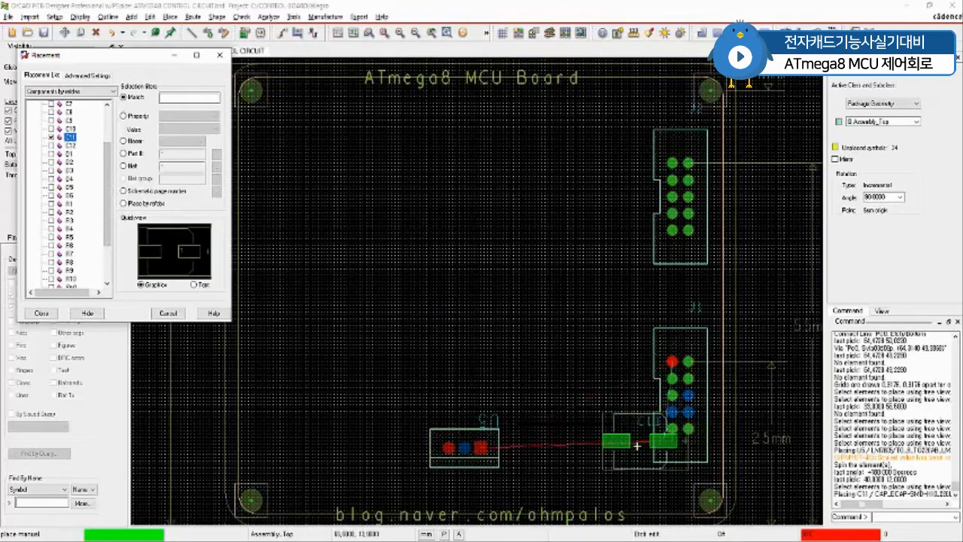
pyautogui.click(582, 458)
pyautogui.rightClick(581, 458)
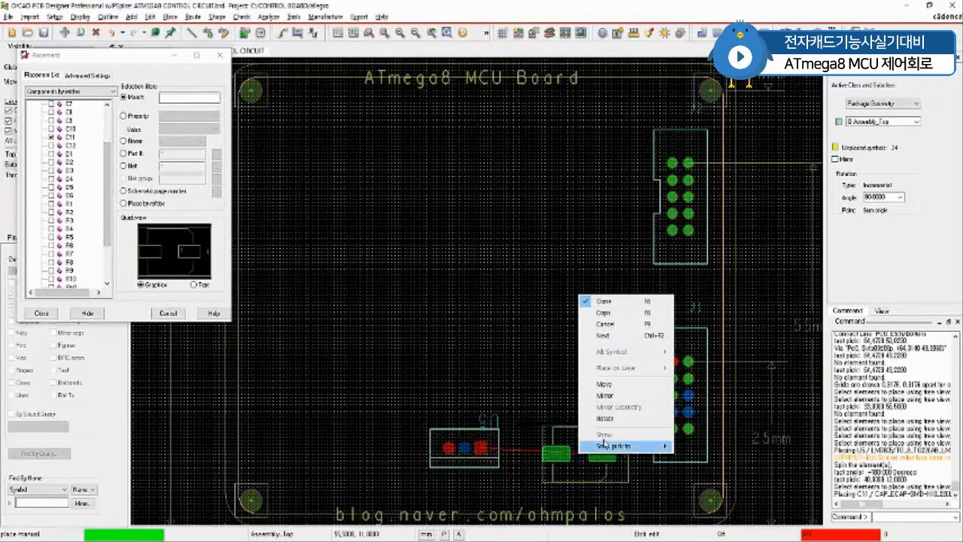
pyautogui.click(590, 421)
pyautogui.click(583, 451)
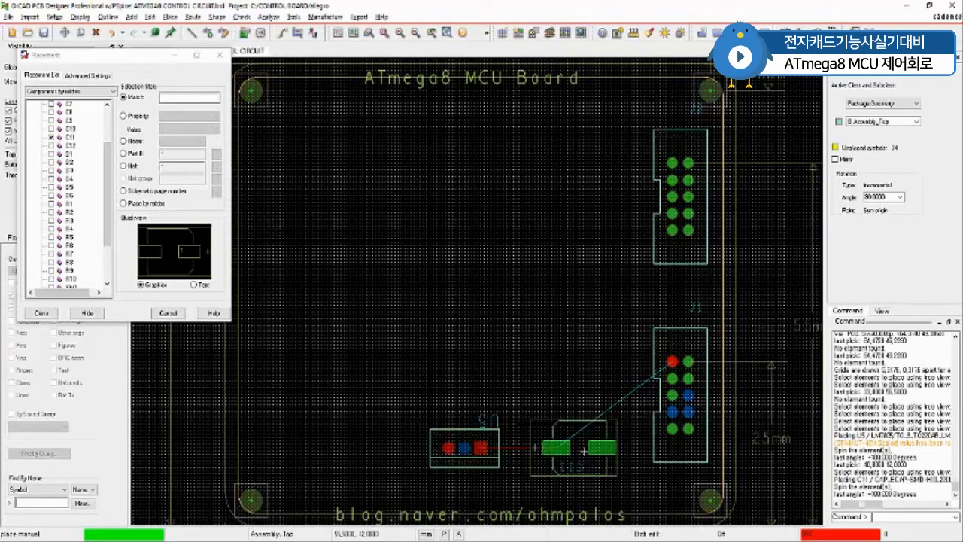
pyautogui.click(579, 449)
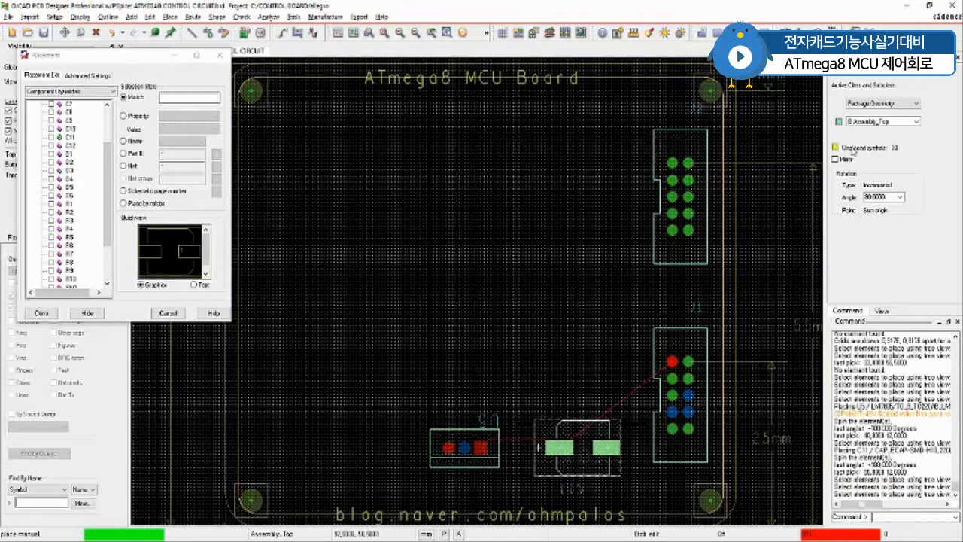
pyautogui.click(51, 145)
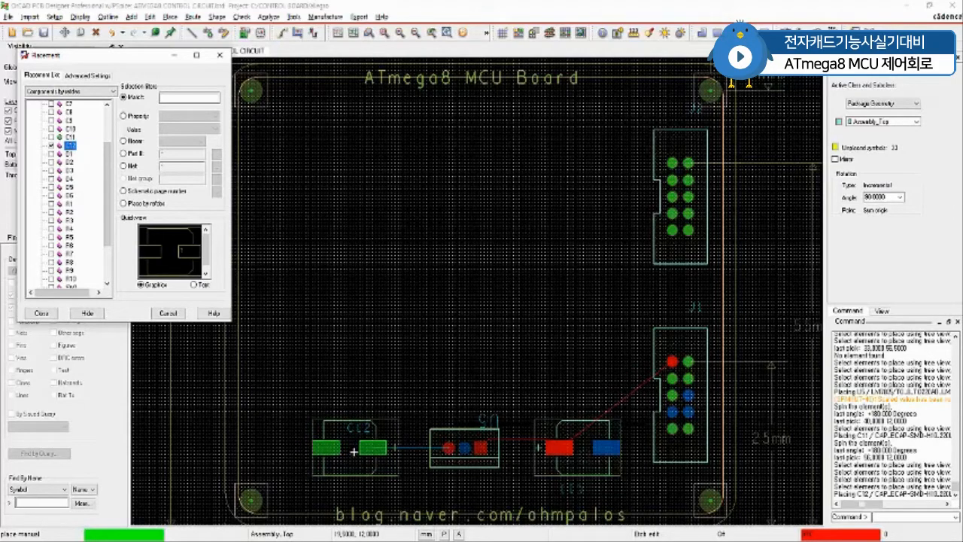
pyautogui.click(353, 451)
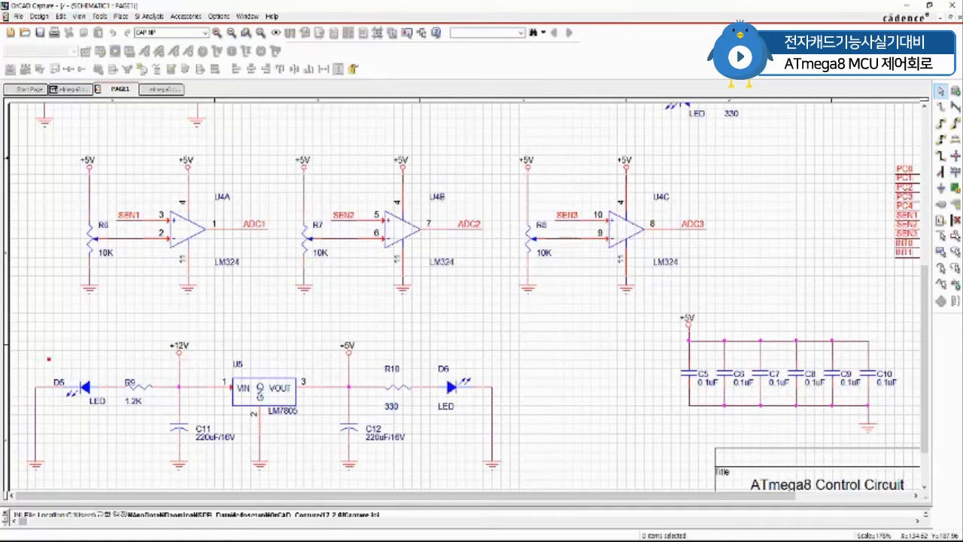
# Step: Place LED D5 at about (48, 5) mm and resistor R9 beside it at about (51.5, 5) mm, below C11
pyautogui.moveTo(47, 356); pyautogui.dragTo(46, 393)
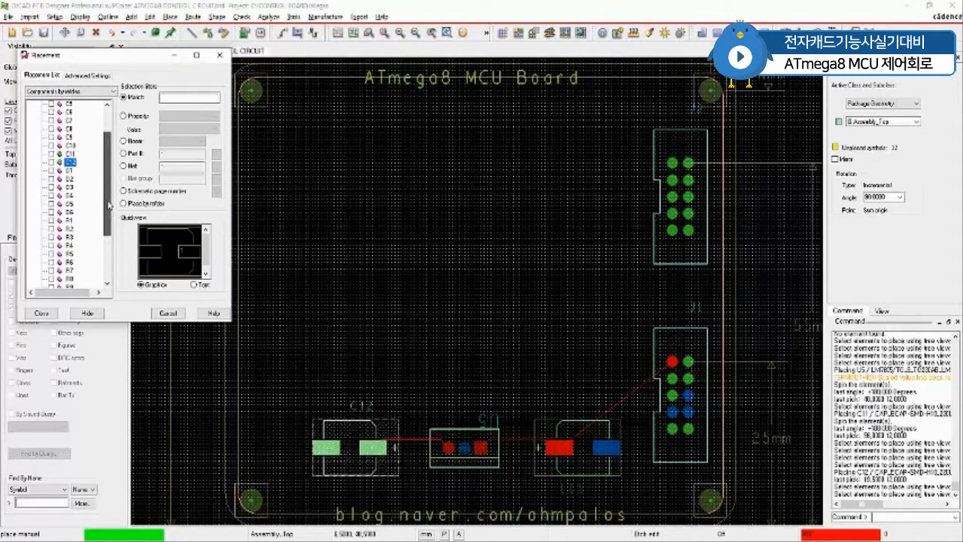
pyautogui.click(51, 204)
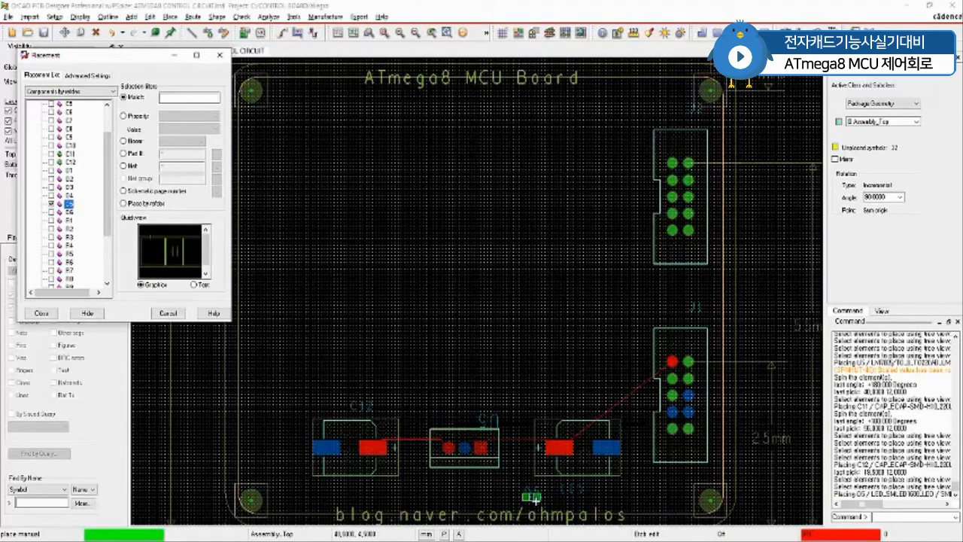
pyautogui.click(531, 495)
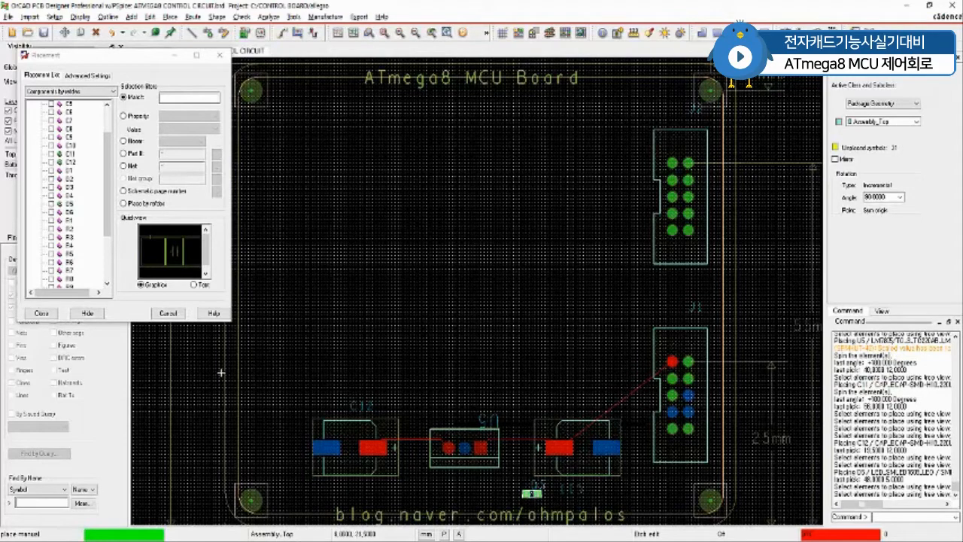
pyautogui.moveTo(107, 230); pyautogui.dragTo(107, 239)
pyautogui.click(50, 271)
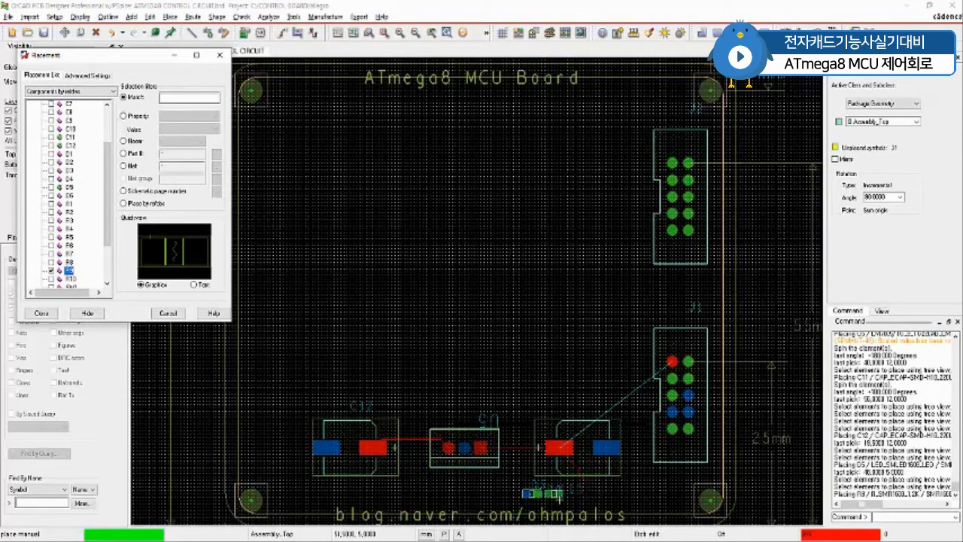
pyautogui.click(541, 493)
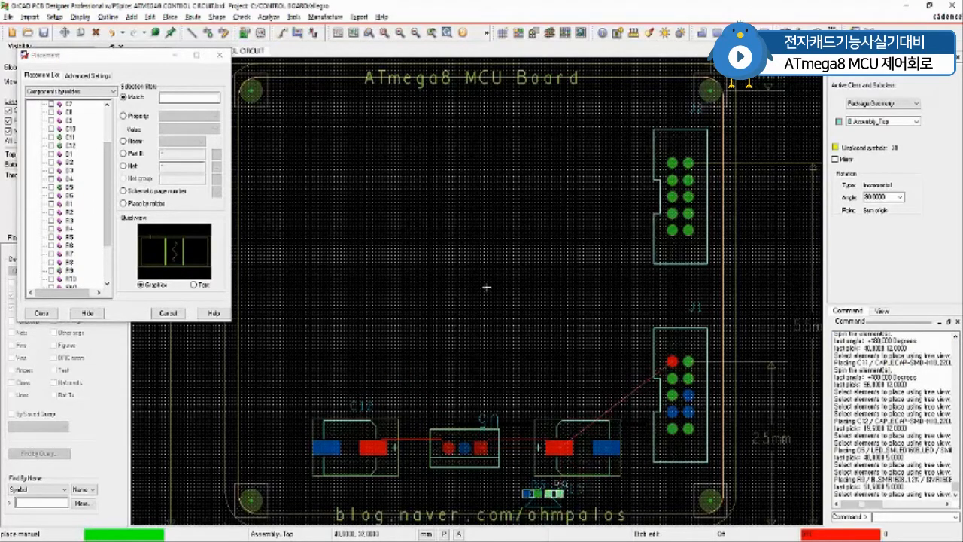
pyautogui.rightClick(484, 283)
pyautogui.click(488, 287)
# Step: Move LED D5 away from R9 to about (45.5, 5) mm
pyautogui.click(65, 33)
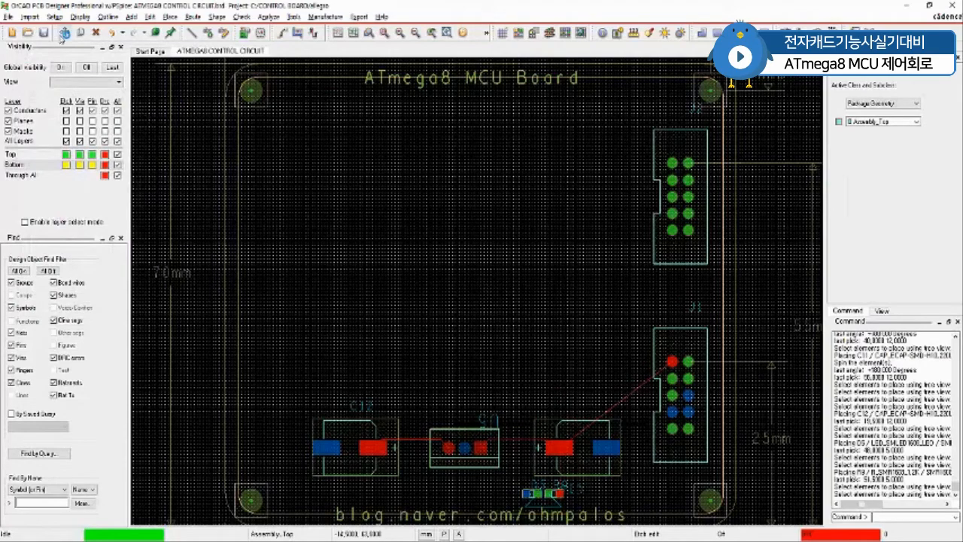
pyautogui.click(530, 496)
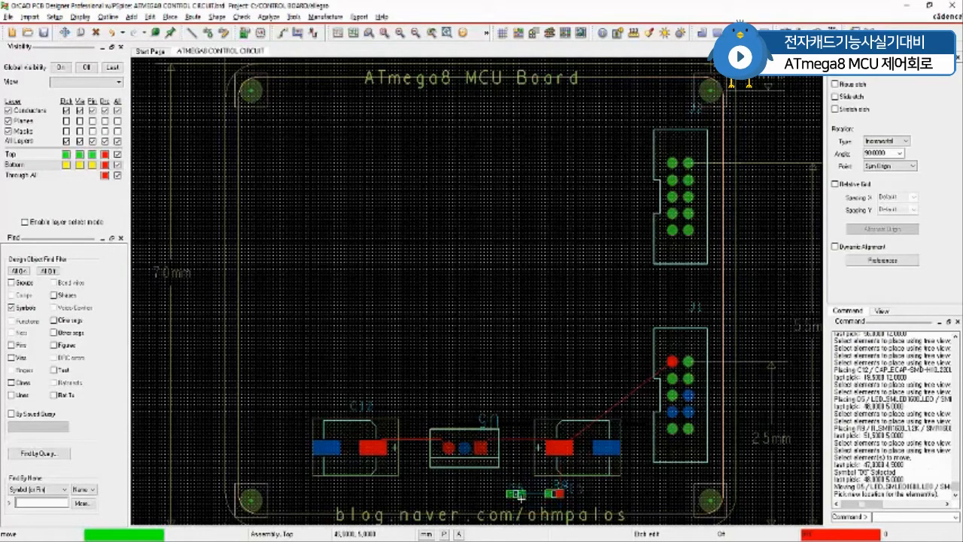
pyautogui.click(520, 499)
pyautogui.rightClick(510, 489)
pyautogui.click(519, 295)
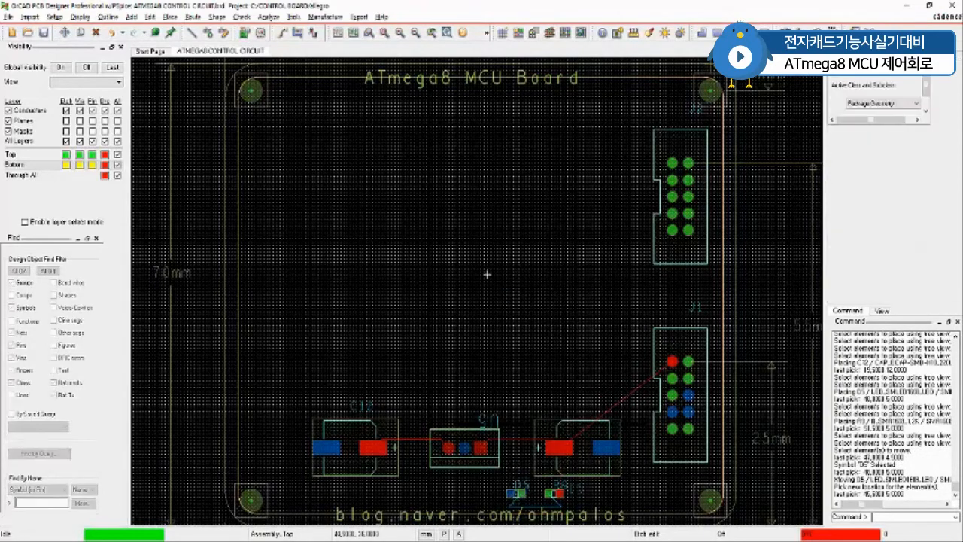
# Step: Place LED D6 below C12 at about (17.5, 5) mm
pyautogui.click(245, 34)
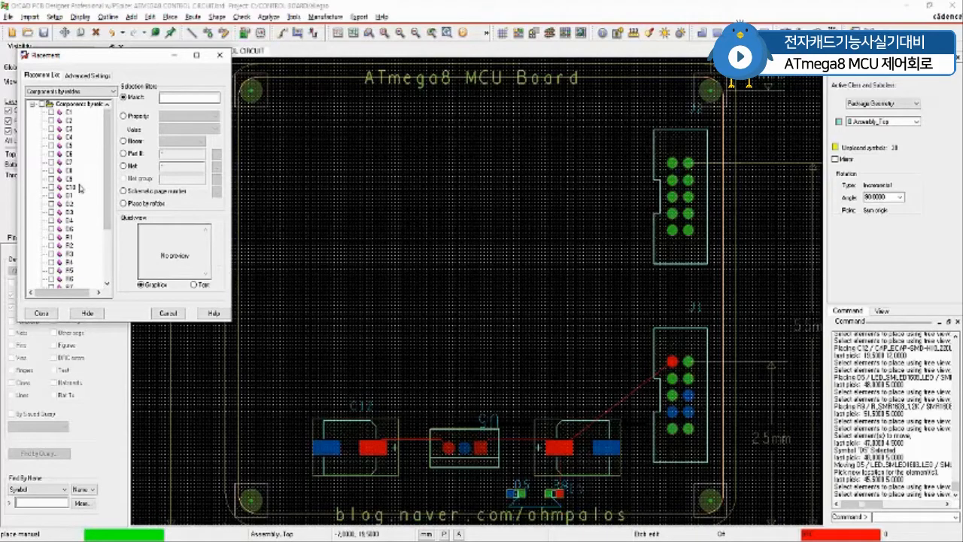
pyautogui.click(50, 228)
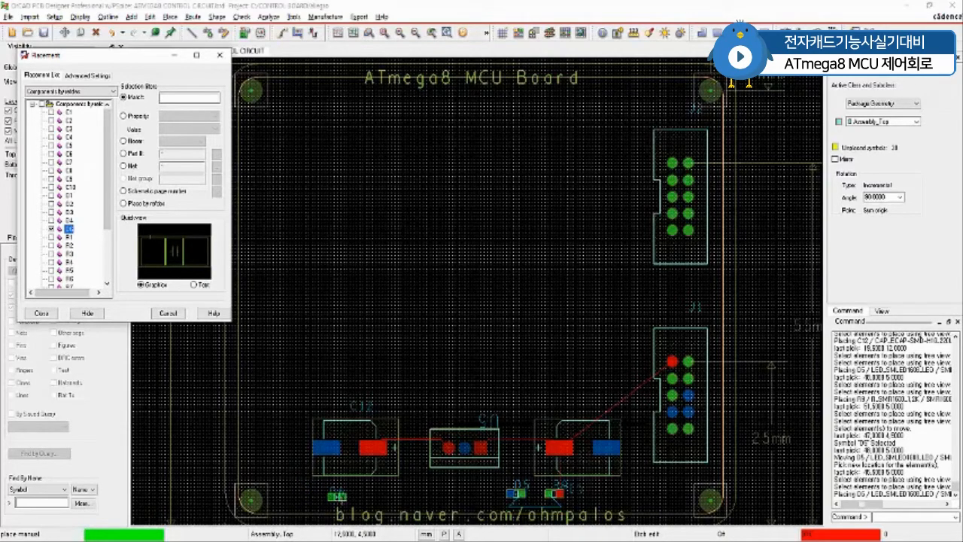
pyautogui.click(337, 495)
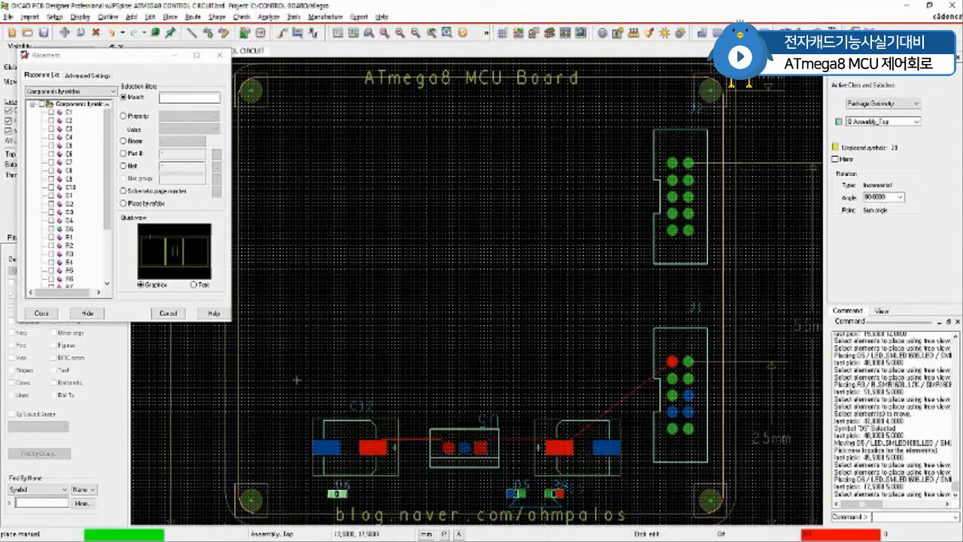
# Step: Place resistor R10 beside LED D6 at about (23.5, 5) mm, below C12, and finish placing
pyautogui.moveTo(104, 232); pyautogui.dragTo(109, 254)
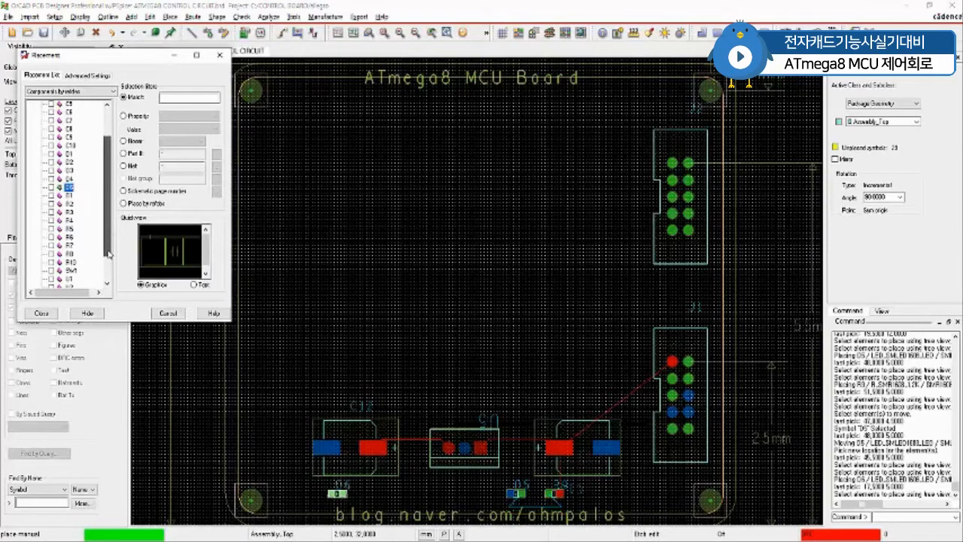
pyautogui.click(51, 263)
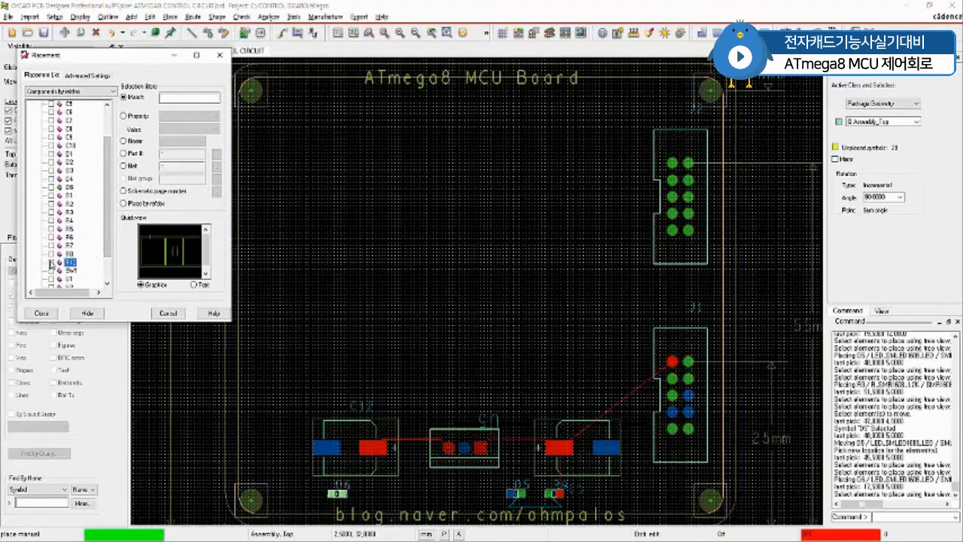
pyautogui.click(51, 263)
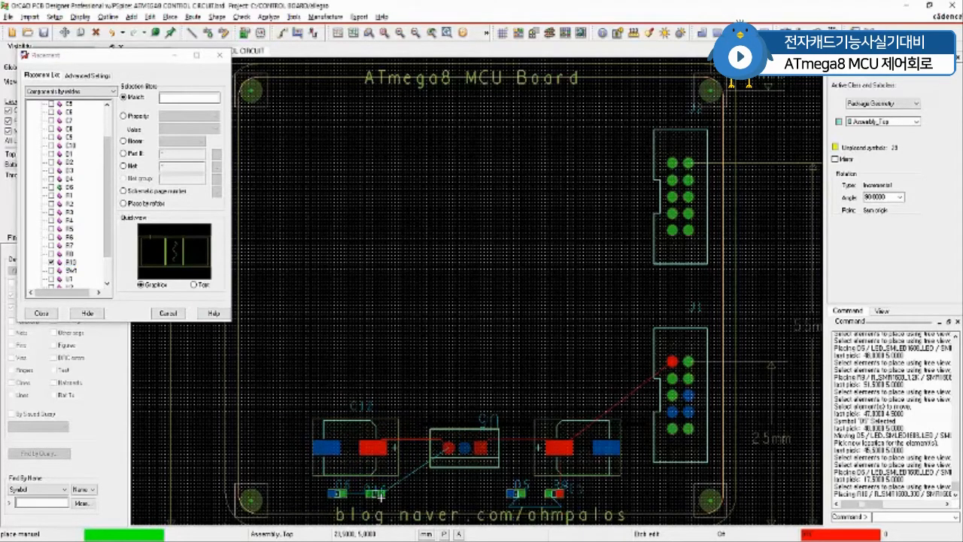
pyautogui.click(378, 494)
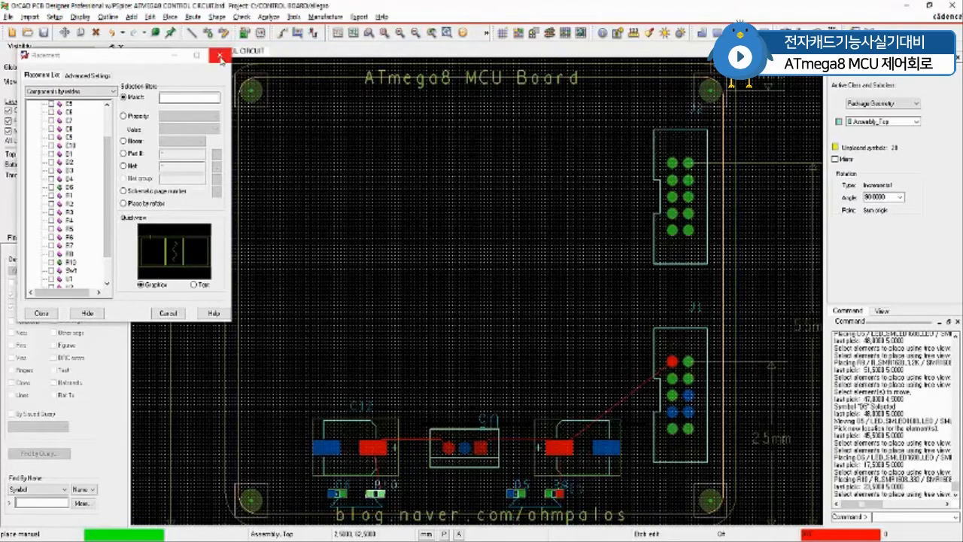
pyautogui.rightClick(330, 138)
pyautogui.click(340, 144)
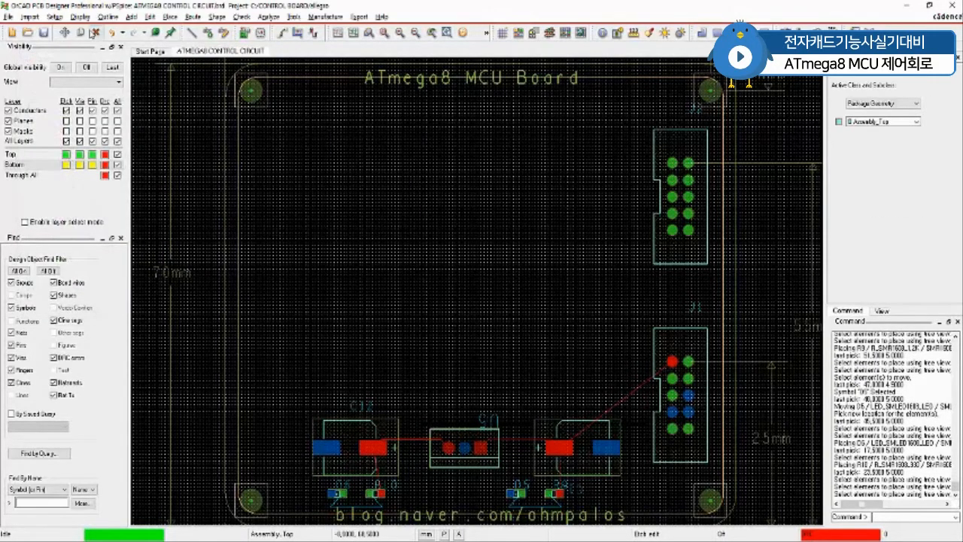
# Step: Try moving resistor R10 closer to LED D6, to about (22.5, 5) mm
pyautogui.click(65, 33)
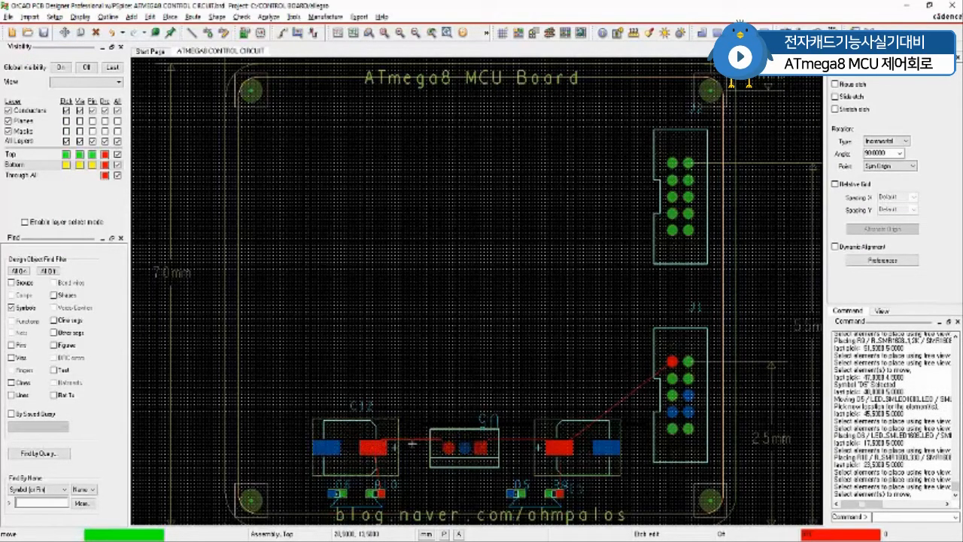
pyautogui.click(375, 494)
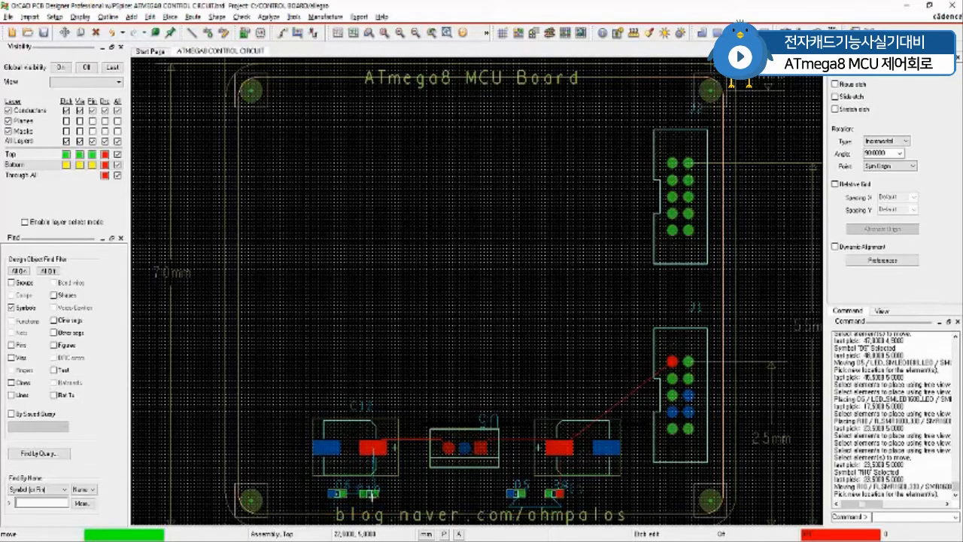
pyautogui.click(367, 493)
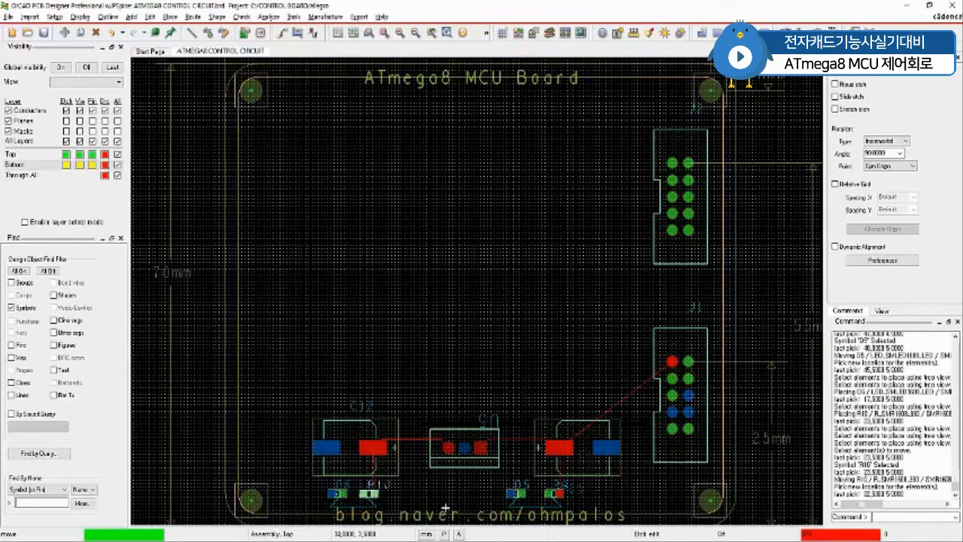
# Step: Place the ATmega8 microcontroller U1 near the board's centre at about (37, 39) mm
pyautogui.click(246, 33)
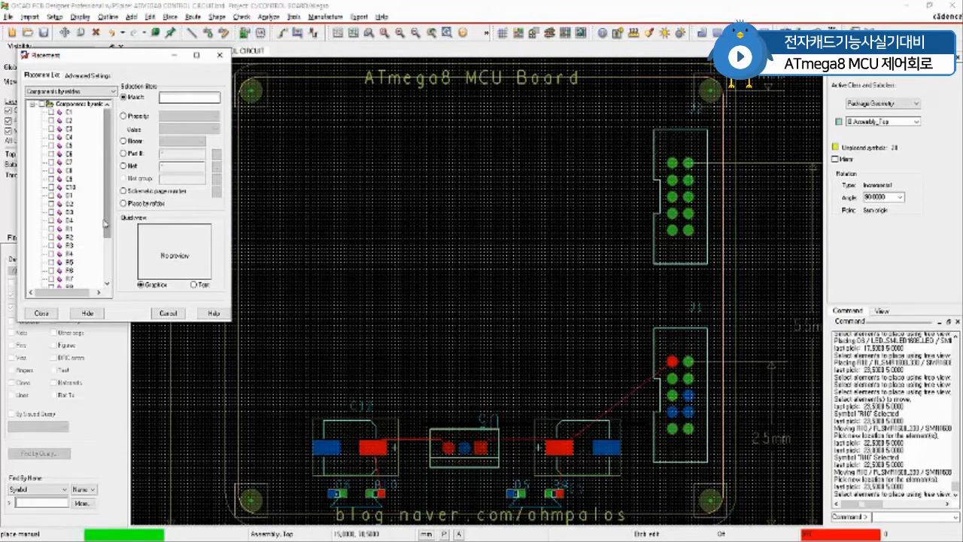
pyautogui.moveTo(109, 221); pyautogui.dragTo(109, 262)
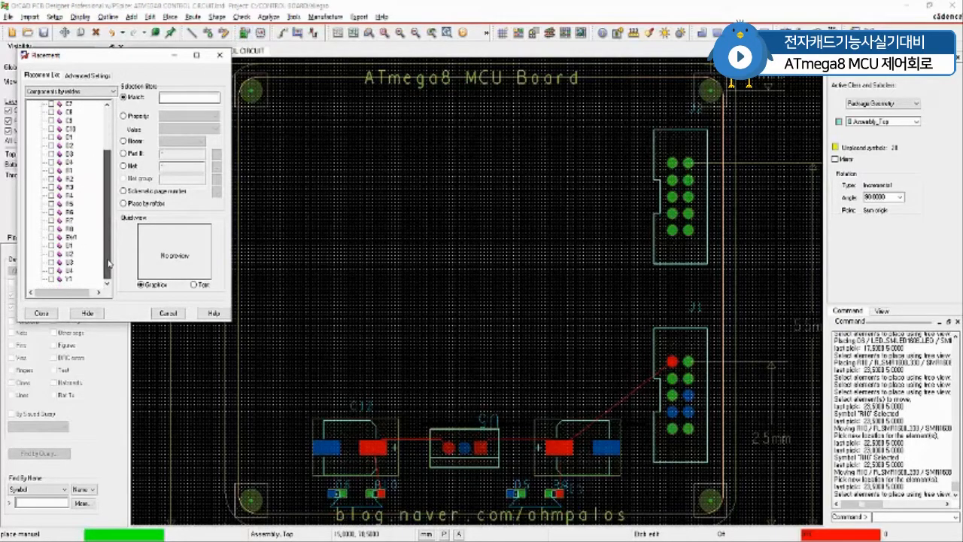
pyautogui.click(50, 245)
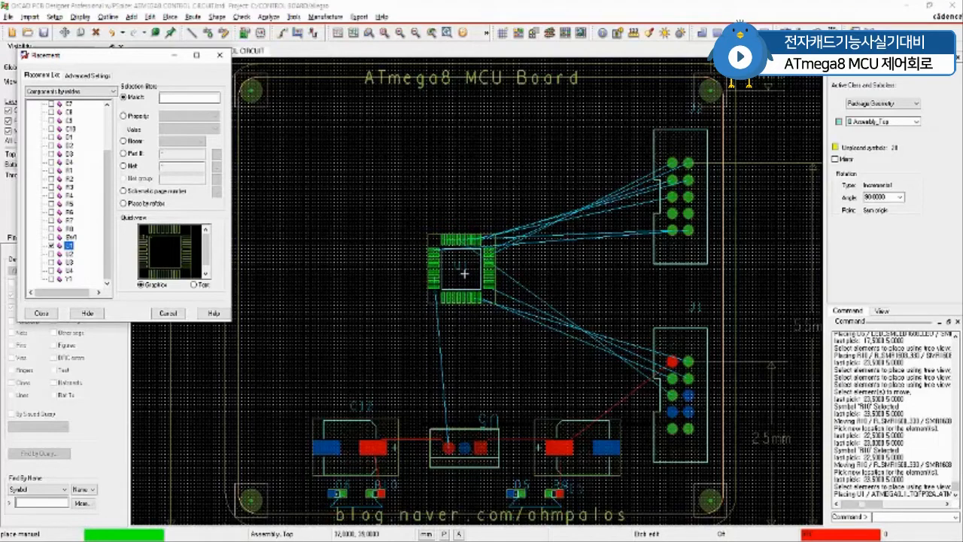
pyautogui.click(464, 274)
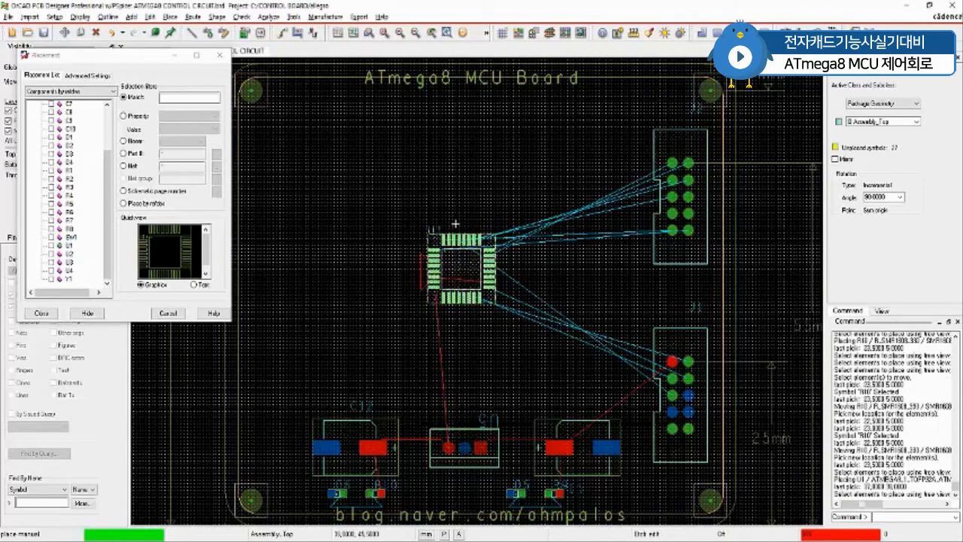
pyautogui.click(487, 187)
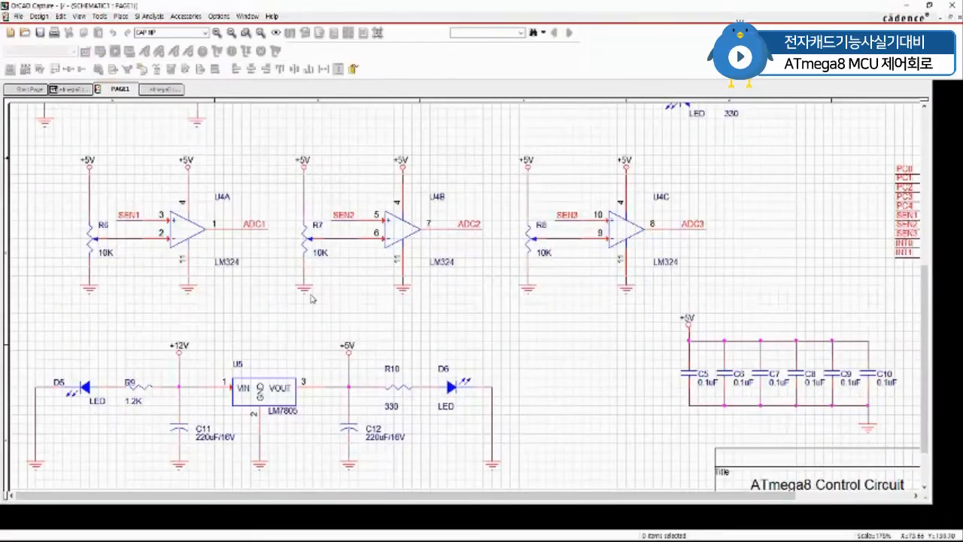
# Step: Switch to OrCAD Capture and examine how crystal Y1 and capacitors C2 and C3 connect to U1 through nets X1 and X2
pyautogui.scroll(5, 529, 495)
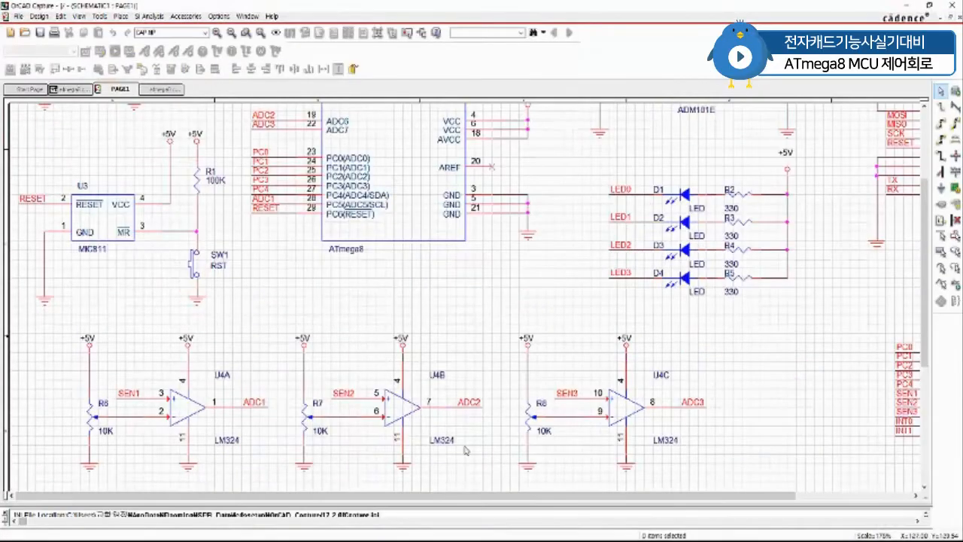
pyautogui.scroll(4, 529, 495)
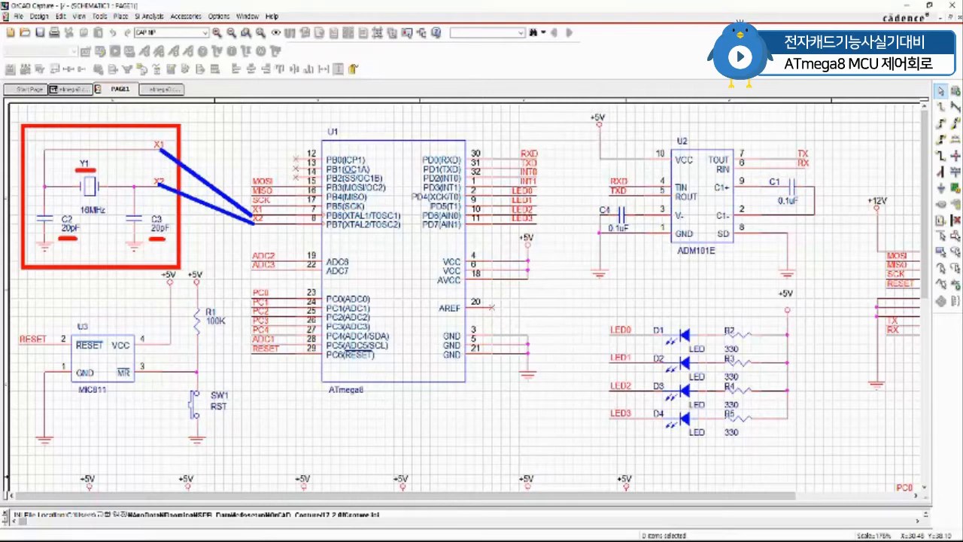
pyautogui.moveTo(43, 150); pyautogui.dragTo(160, 150)
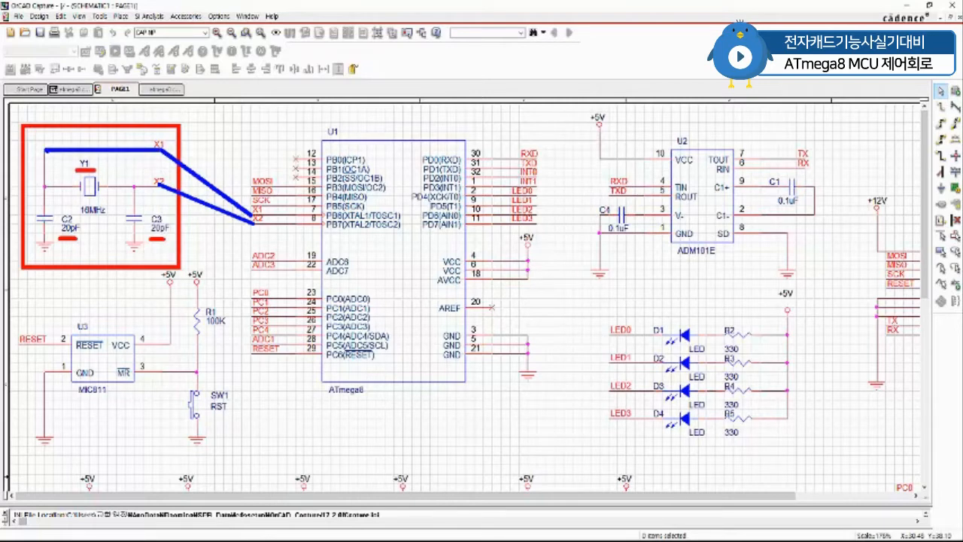
pyautogui.moveTo(45, 150); pyautogui.dragTo(45, 188)
pyautogui.moveTo(103, 187); pyautogui.dragTo(135, 185)
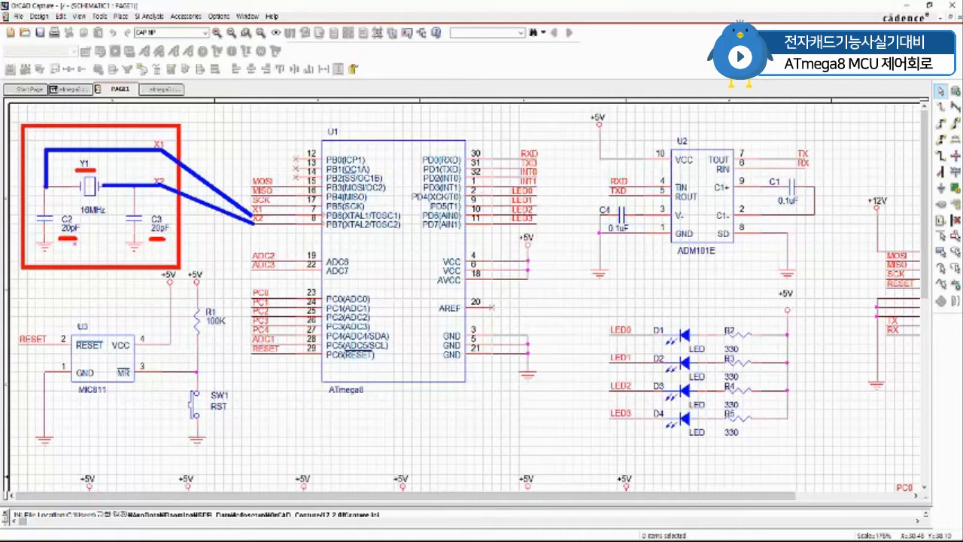
pyautogui.moveTo(74, 200); pyautogui.dragTo(113, 222)
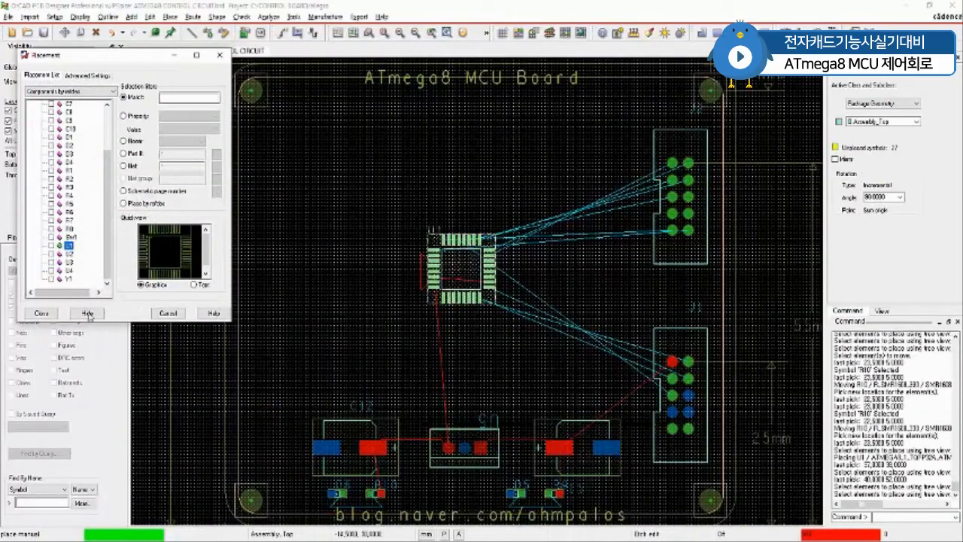
# Step: In the PCB layout, place crystal Y1, rotated 270°, at about (11, 36) mm beside U1's X1 and X2 pins
pyautogui.click(51, 278)
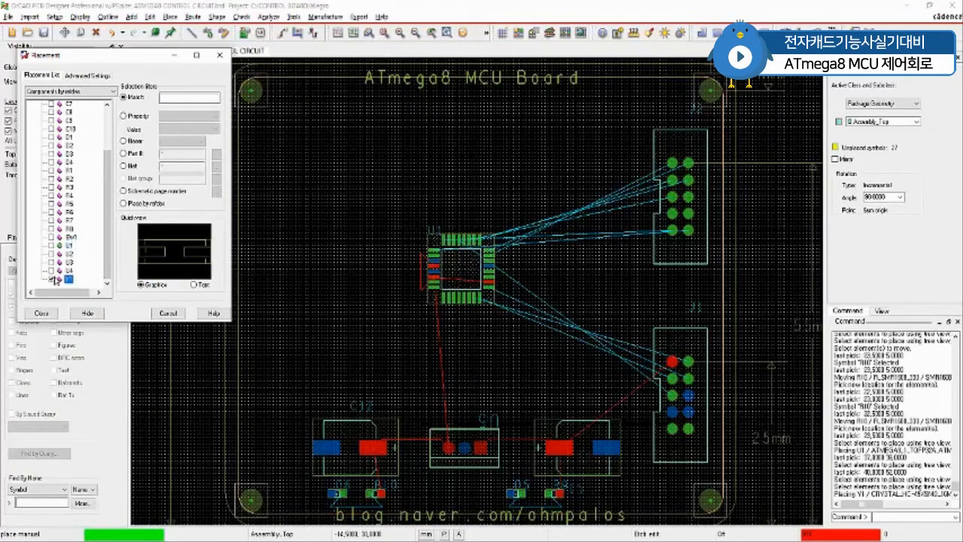
pyautogui.rightClick(356, 286)
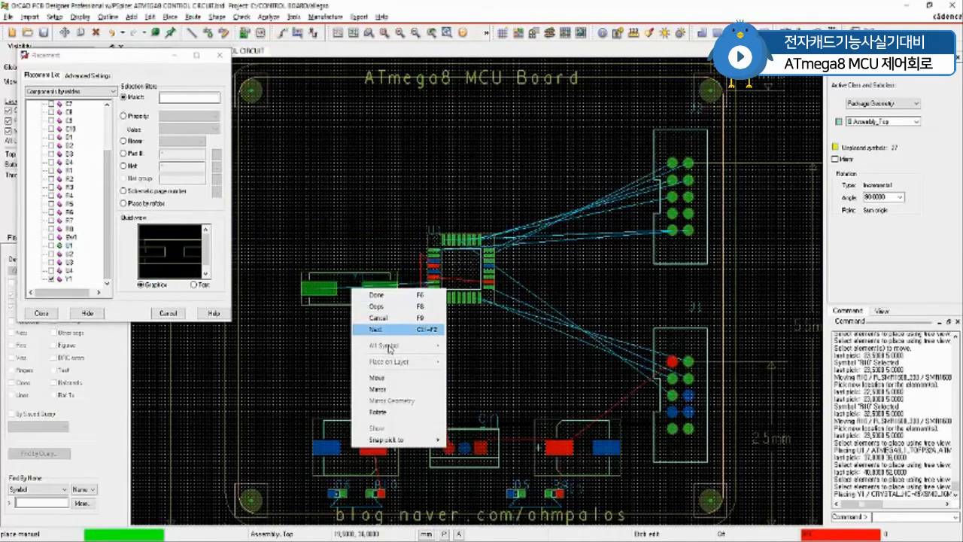
pyautogui.click(389, 412)
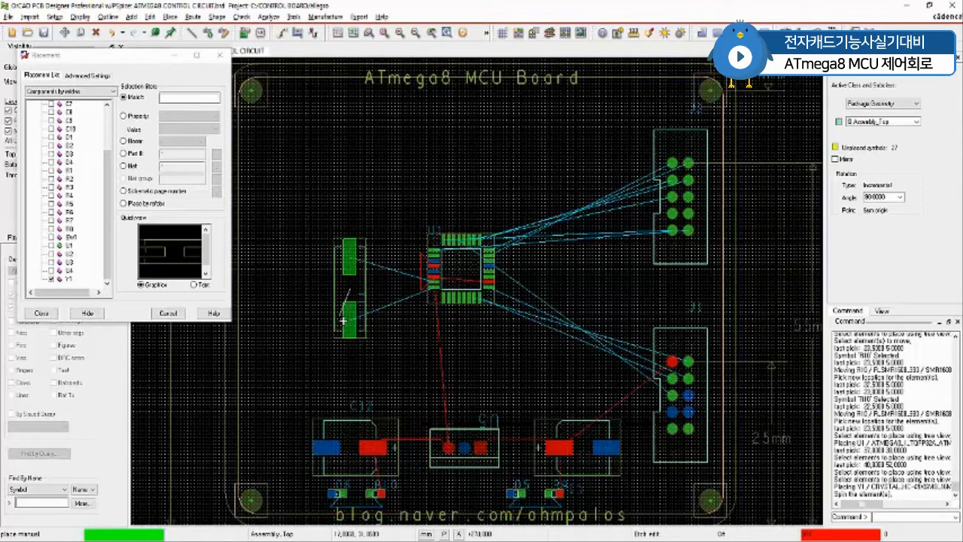
pyautogui.click(314, 286)
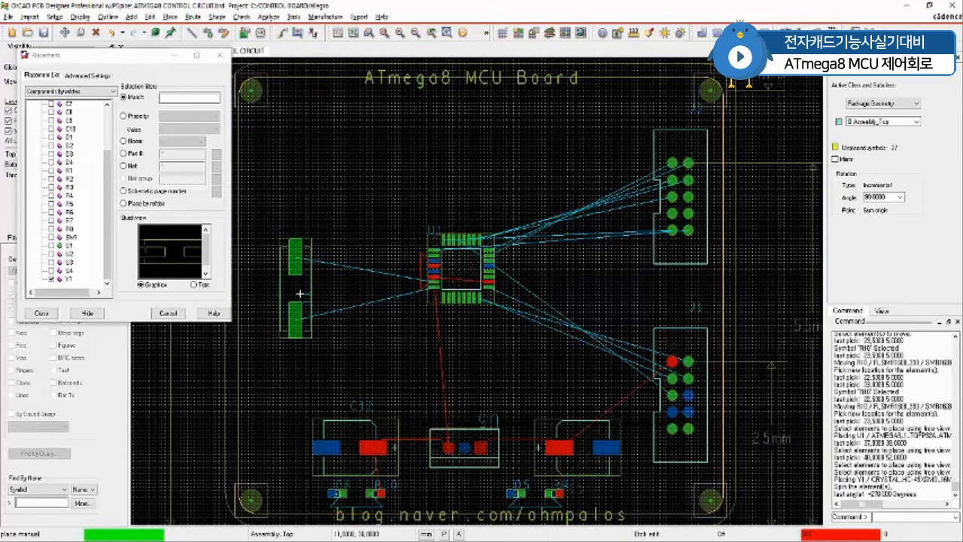
pyautogui.click(300, 293)
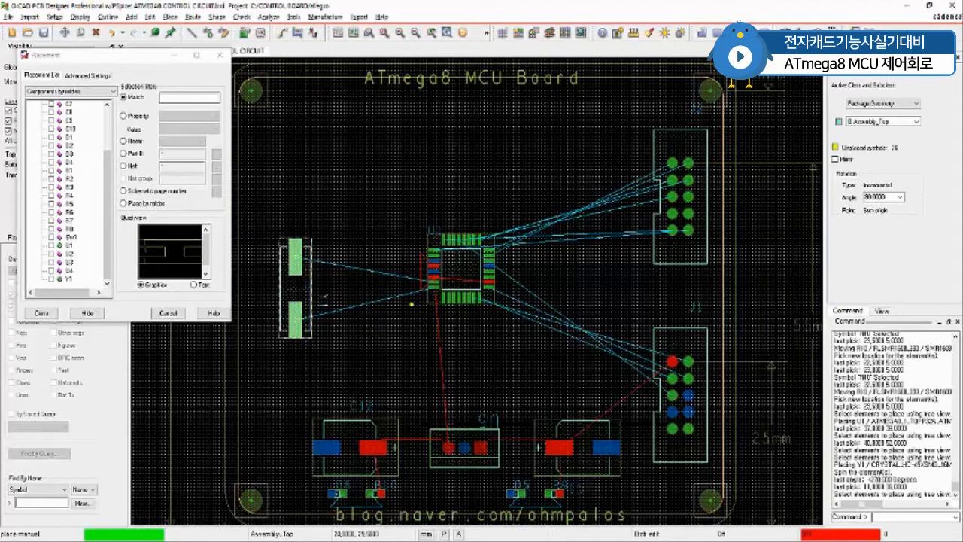
pyautogui.click(304, 260)
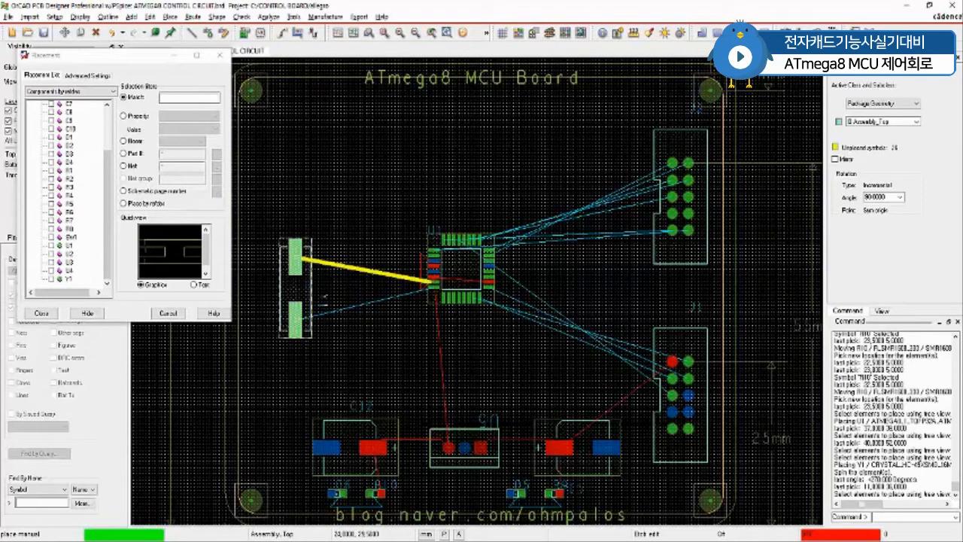
pyautogui.click(307, 319)
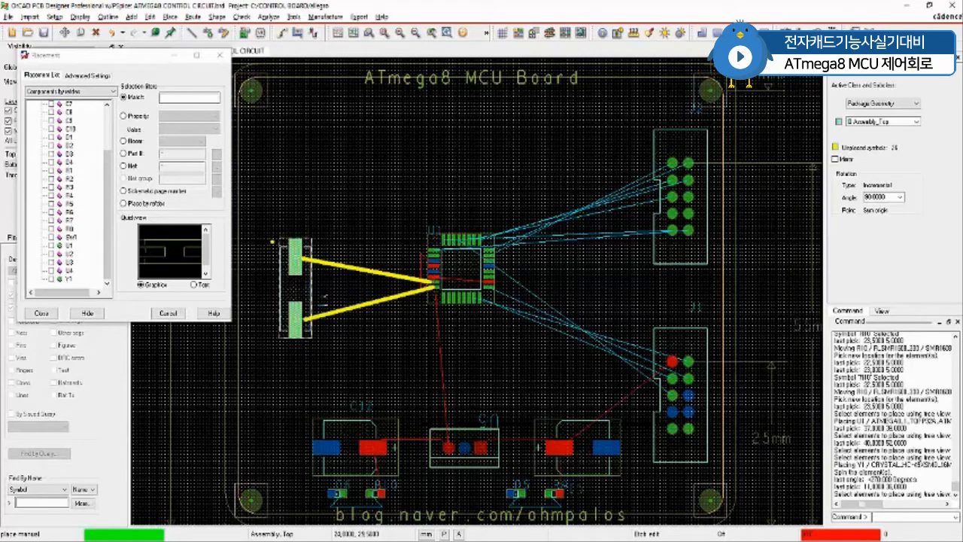
pyautogui.moveTo(260, 219); pyautogui.dragTo(329, 350)
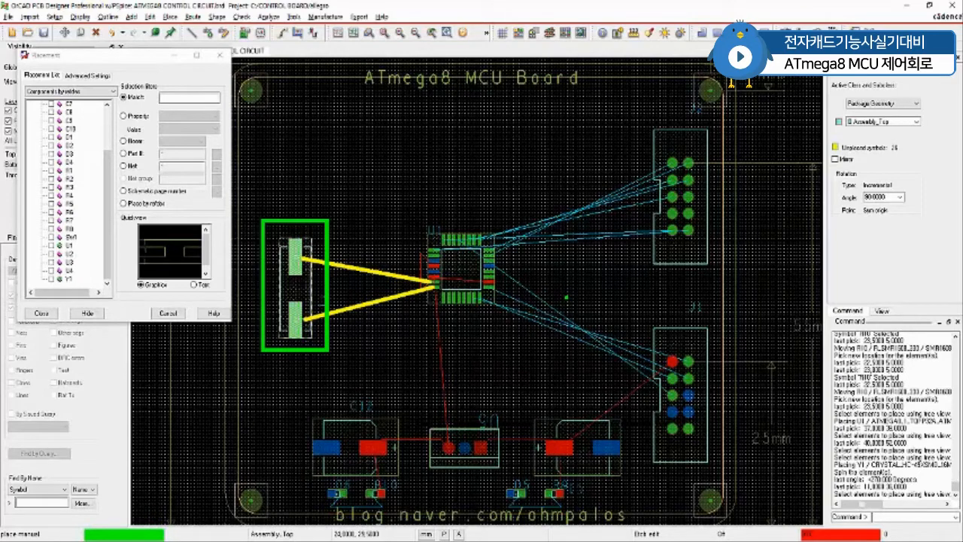
pyautogui.press('Escape')
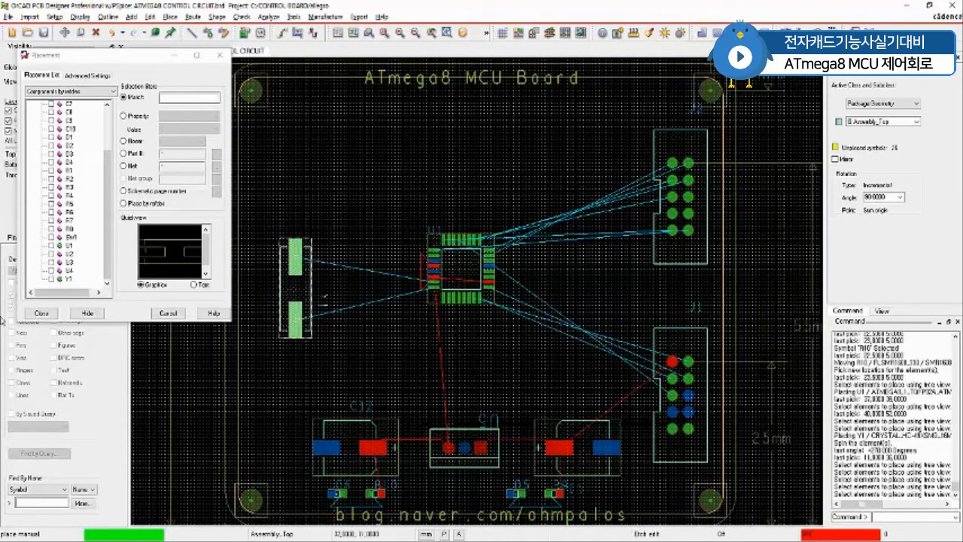
# Step: Choose capacitors C2 and C3 for placement and place C2, rotated 270°, at about (6, 40) mm beside Y1's upper pad
pyautogui.scroll(3, 104, 239)
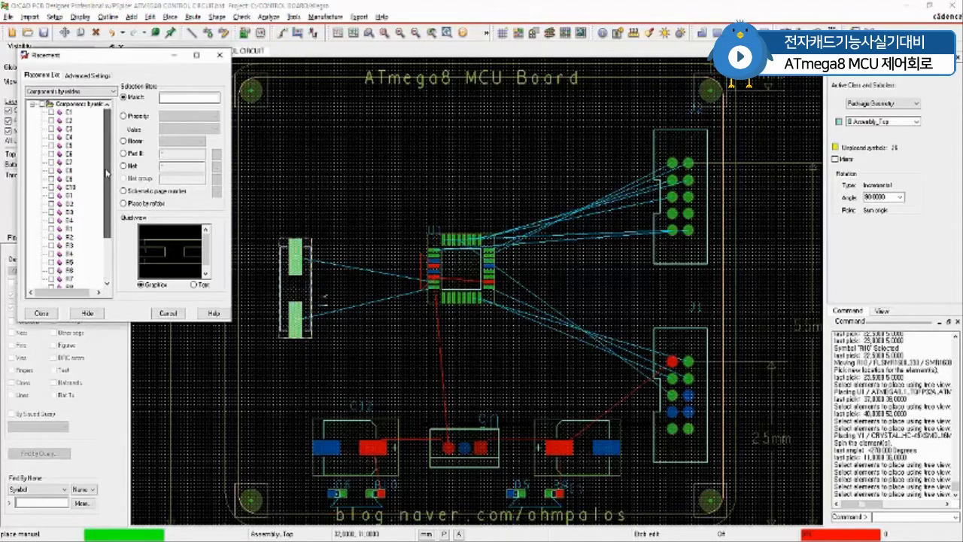
pyautogui.click(51, 119)
pyautogui.click(50, 129)
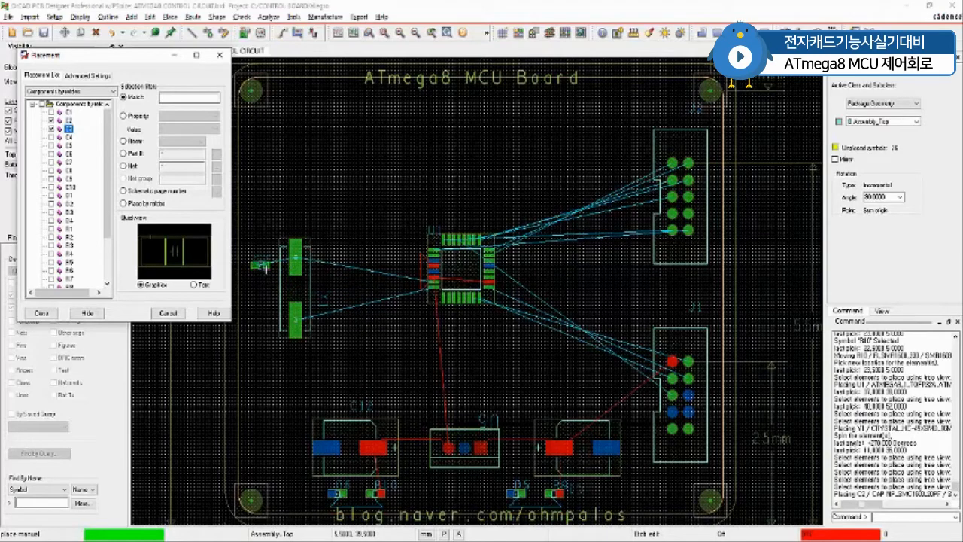
pyautogui.rightClick(265, 269)
pyautogui.click(294, 392)
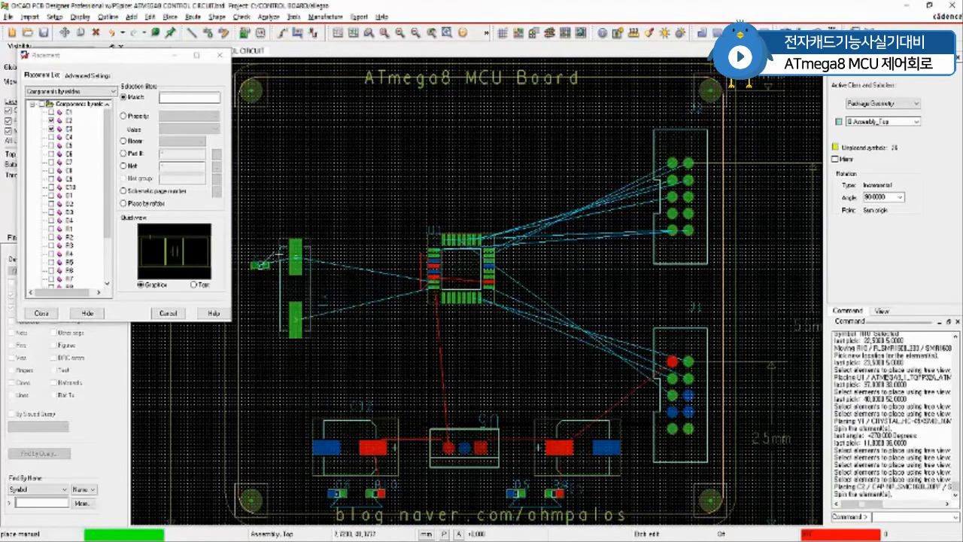
pyautogui.click(260, 265)
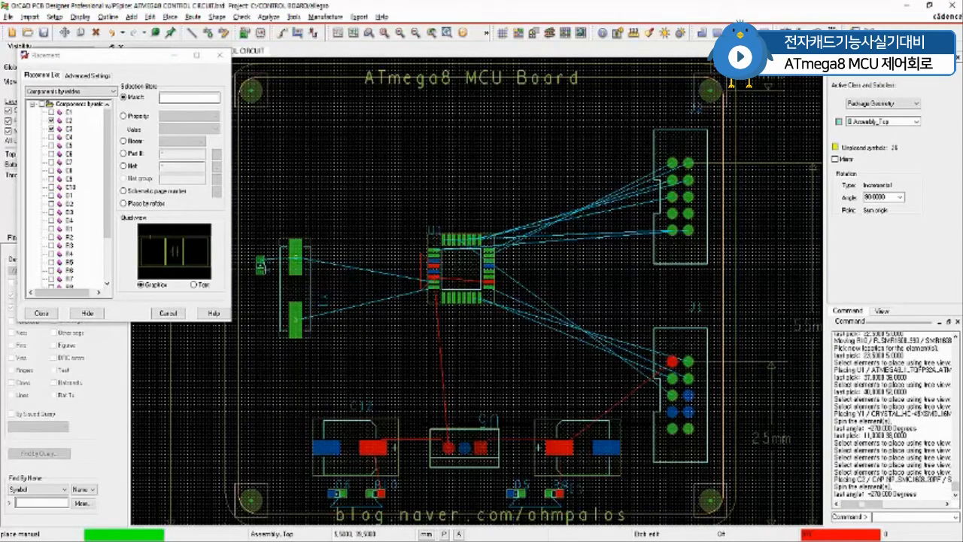
pyautogui.click(263, 264)
# Step: Place capacitor C3, rotated 90°, at about (6, 32) mm beside Y1's lower pad
pyautogui.rightClick(261, 326)
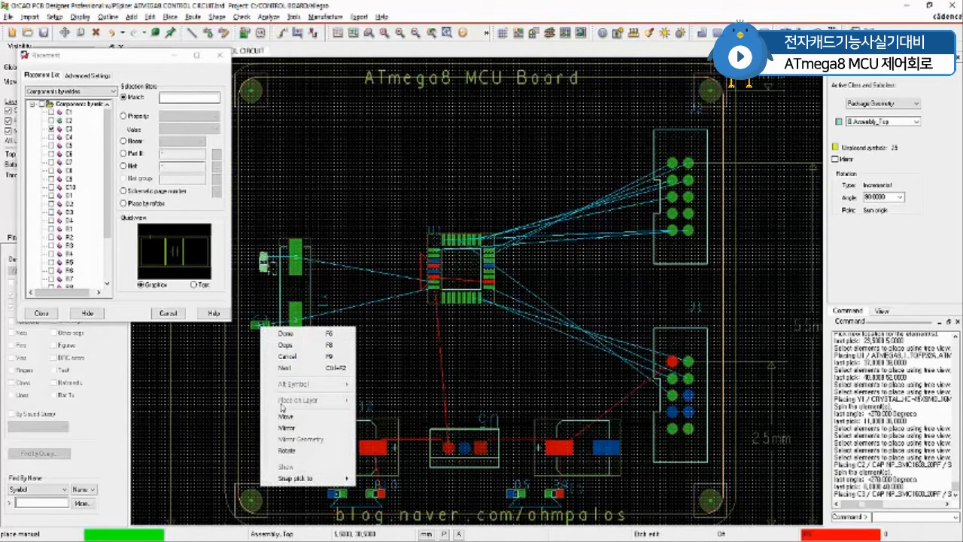
pyautogui.click(287, 450)
pyautogui.click(262, 328)
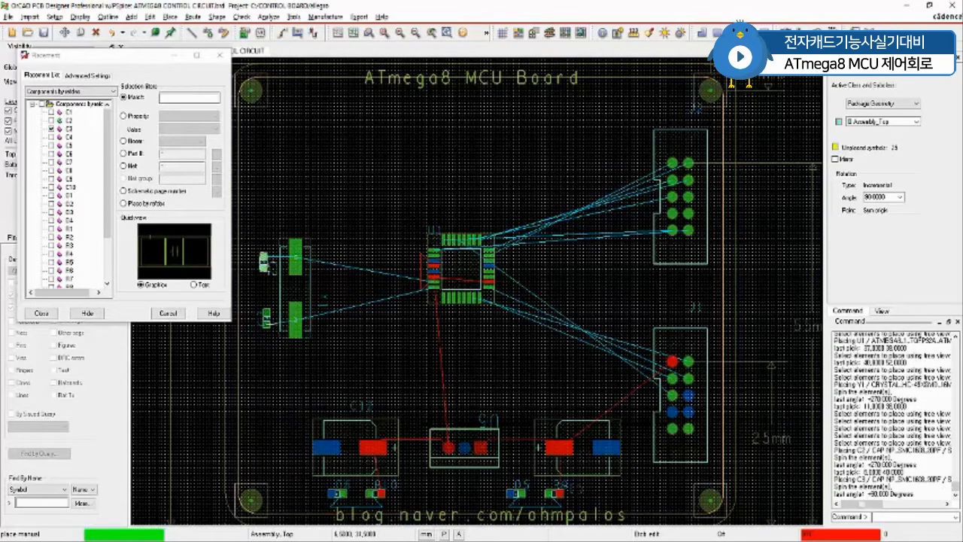
pyautogui.click(265, 320)
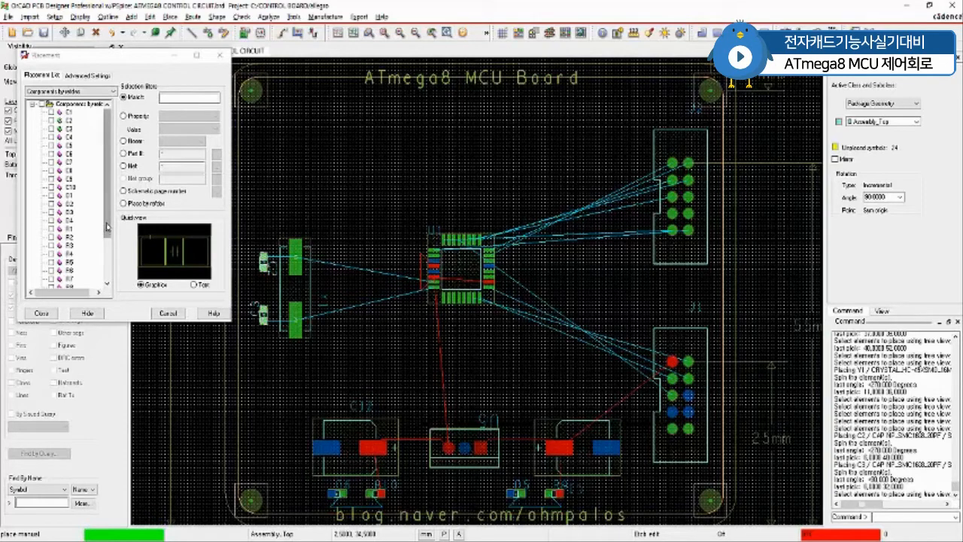
# Step: Place op-amp U4, rotated 90°, at about (37, 56) mm above U1
pyautogui.moveTo(107, 228); pyautogui.dragTo(109, 266)
pyautogui.click(50, 270)
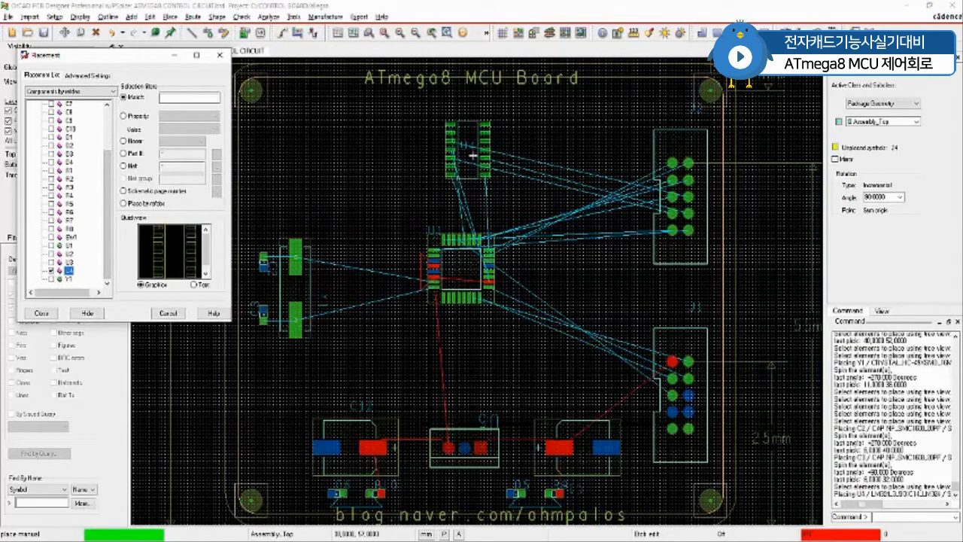
pyautogui.rightClick(473, 155)
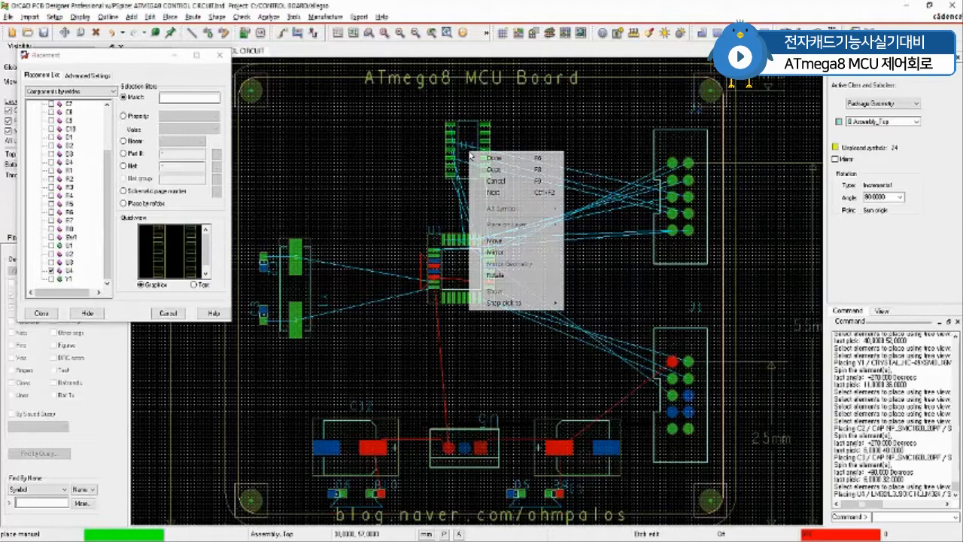
pyautogui.click(519, 276)
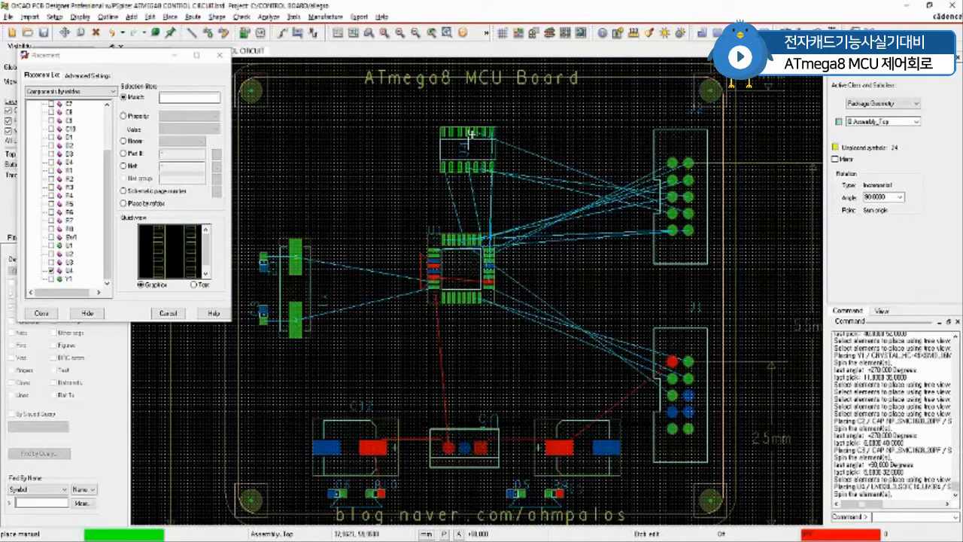
pyautogui.click(472, 137)
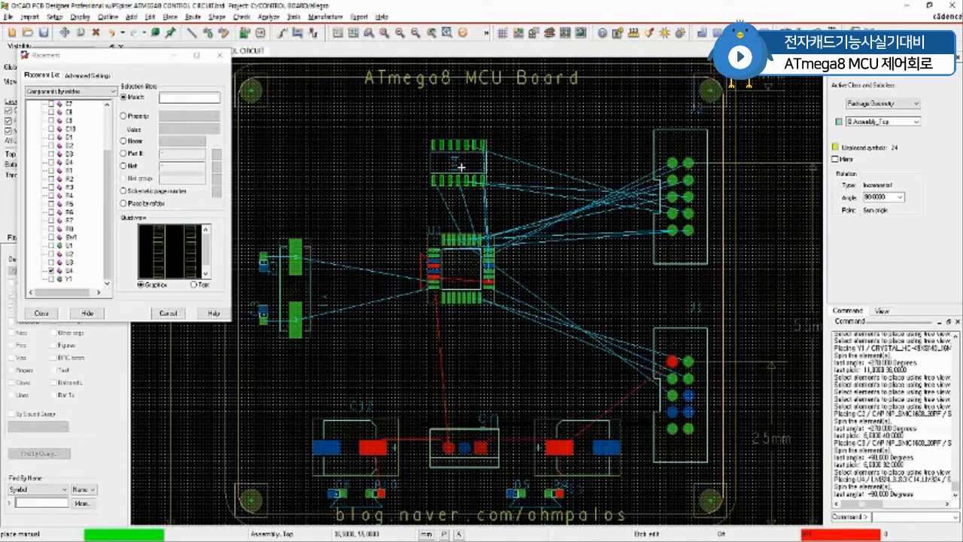
pyautogui.click(462, 165)
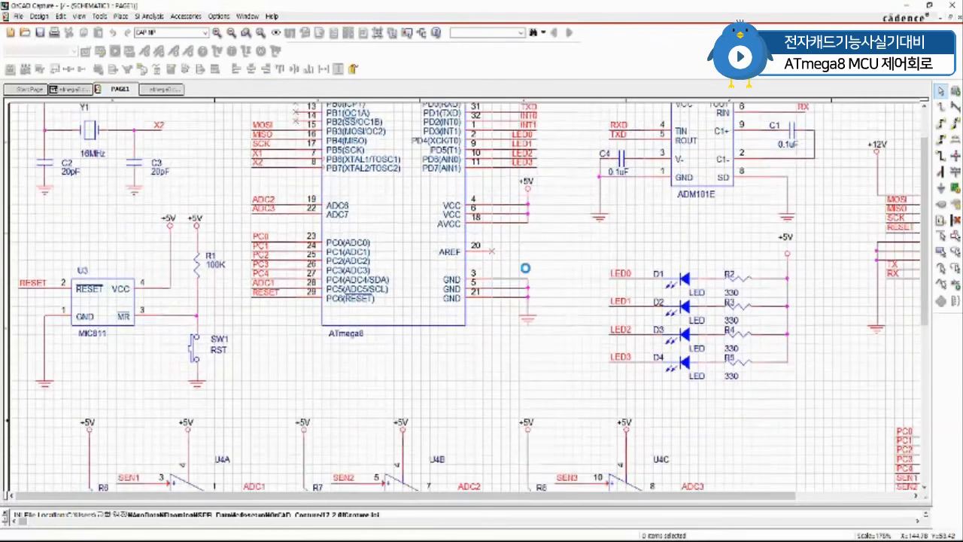
# Step: Switch to OrCAD Capture and examine how U4's three op-amp stages connect to variable resistors R6, R7 and R8
pyautogui.scroll(-5, 525, 268)
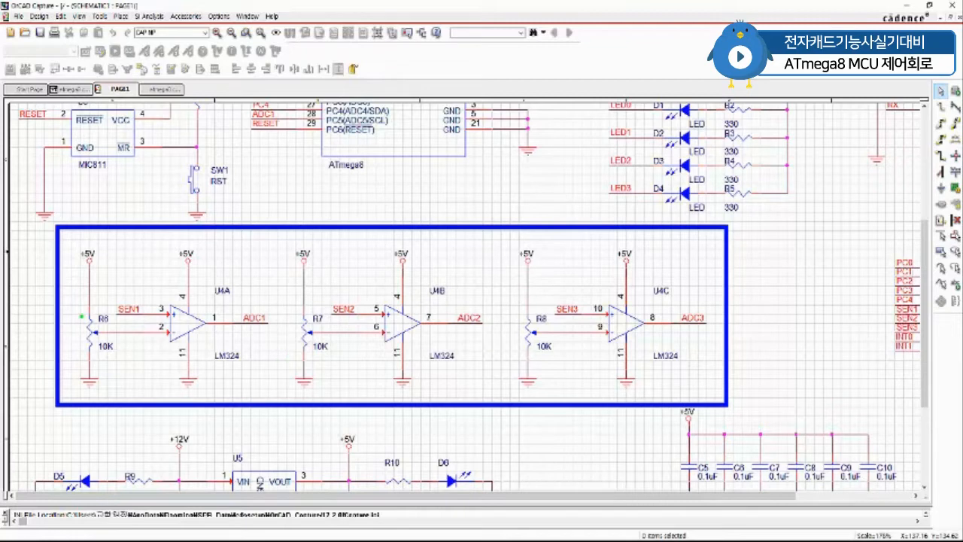
pyautogui.moveTo(78, 310)
pyautogui.mouseDown()
pyautogui.moveTo(83, 330)
pyautogui.moveTo(121, 367)
pyautogui.mouseUp()
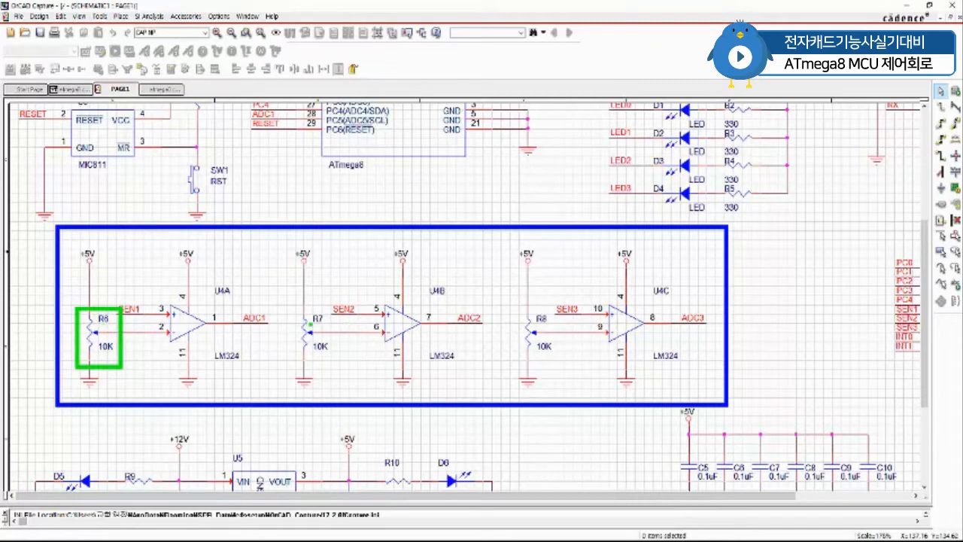
pyautogui.moveTo(310, 325); pyautogui.dragTo(324, 325)
pyautogui.moveTo(540, 325); pyautogui.dragTo(552, 325)
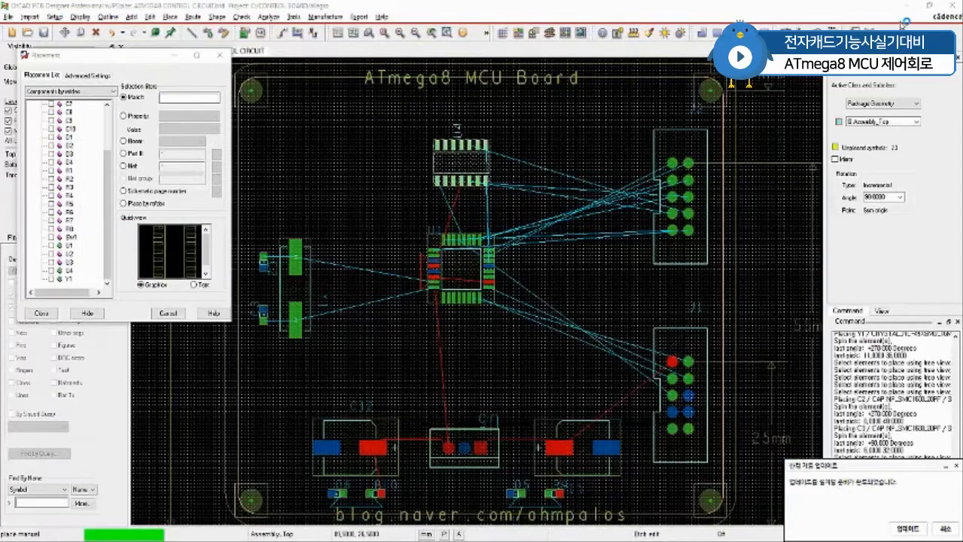
# Step: In the PCB layout, dismiss the update notice, then place variable resistor R6, rotated 180°, at about (21, 58.5) mm and end placement
pyautogui.click(946, 528)
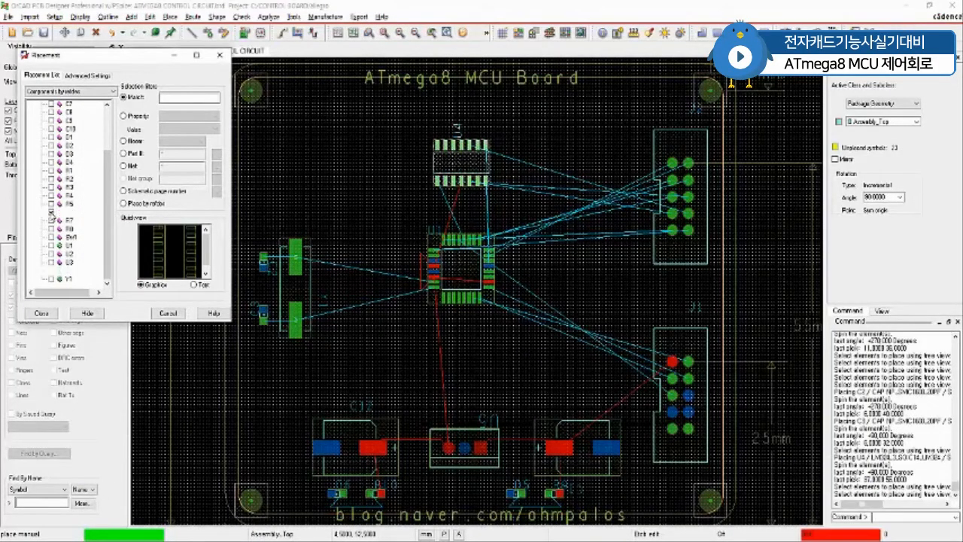
pyautogui.click(51, 213)
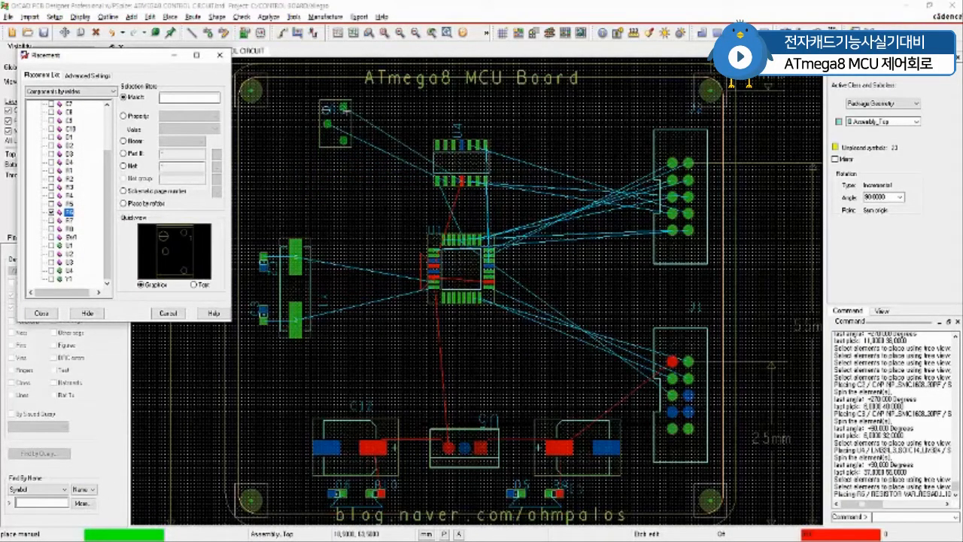
pyautogui.rightClick(344, 108)
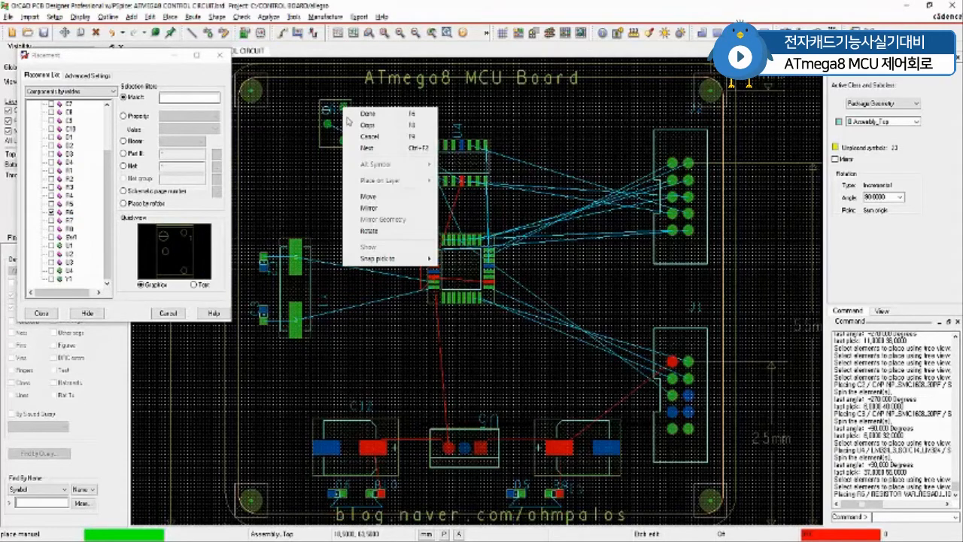
pyautogui.click(374, 231)
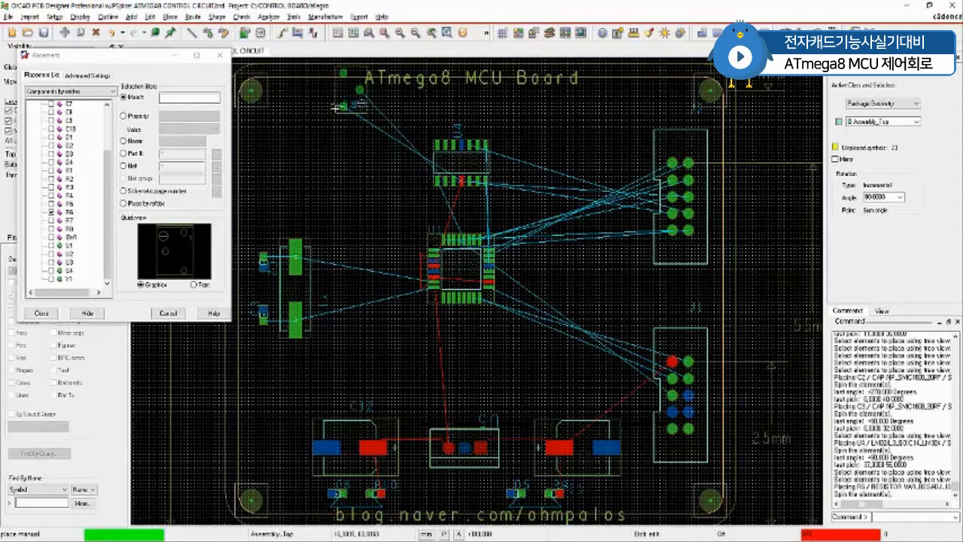
pyautogui.click(351, 141)
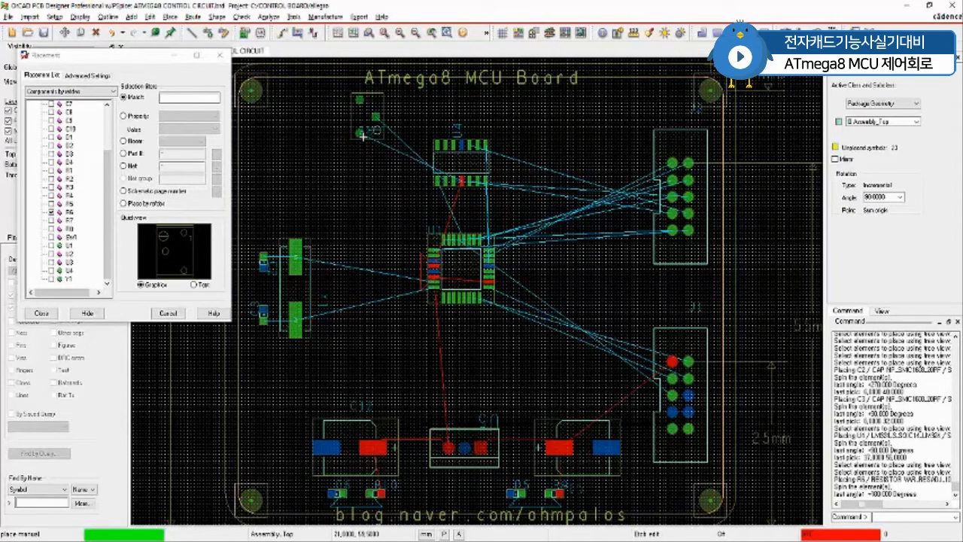
pyautogui.click(363, 136)
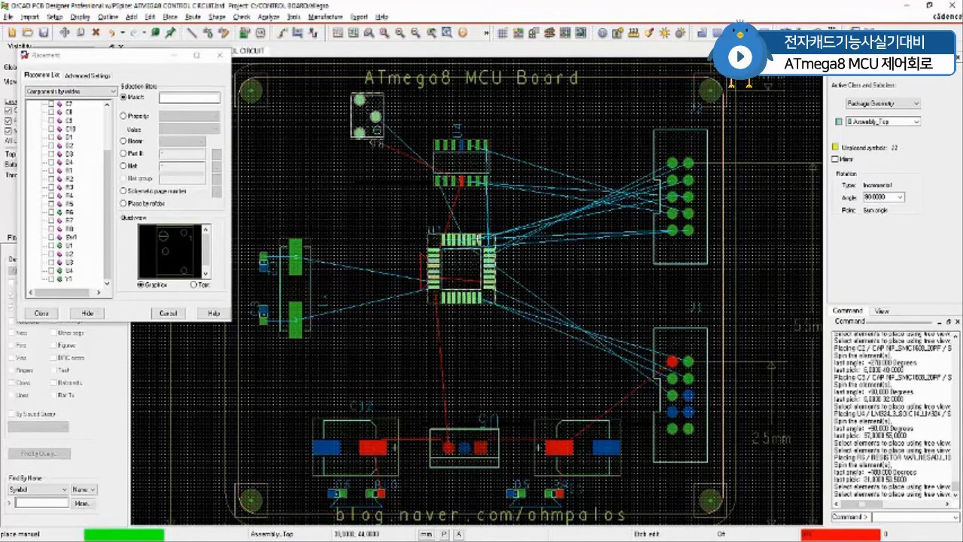
pyautogui.rightClick(560, 126)
pyautogui.click(579, 130)
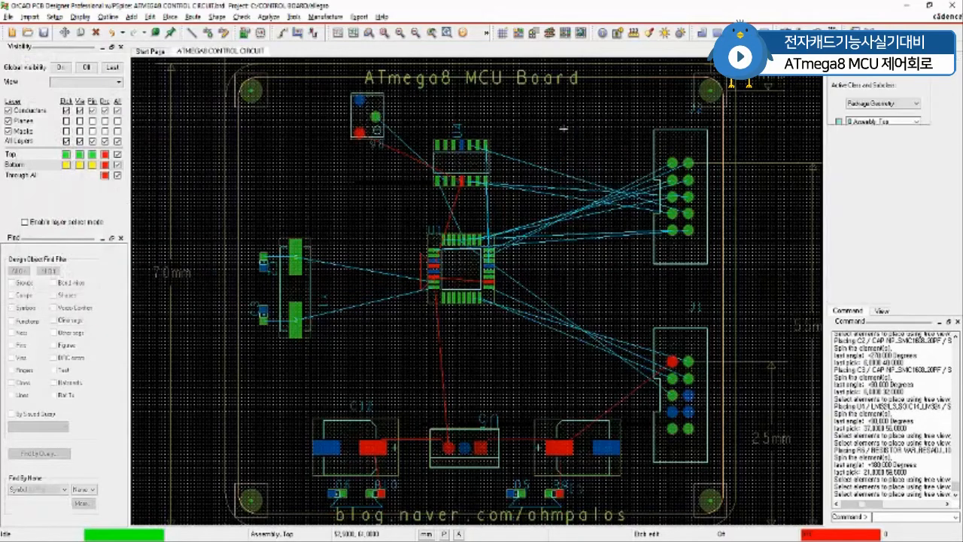
# Step: Move U1, Y1, C2 and C3 together about 4.5 mm down and 0.5 mm to the right on the board
pyautogui.click(65, 32)
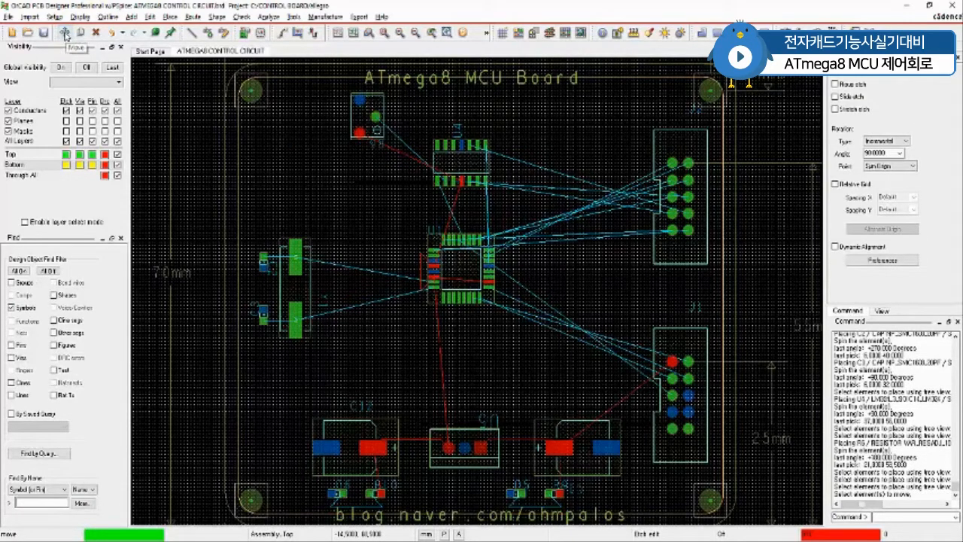
pyautogui.click(11, 309)
pyautogui.click(11, 308)
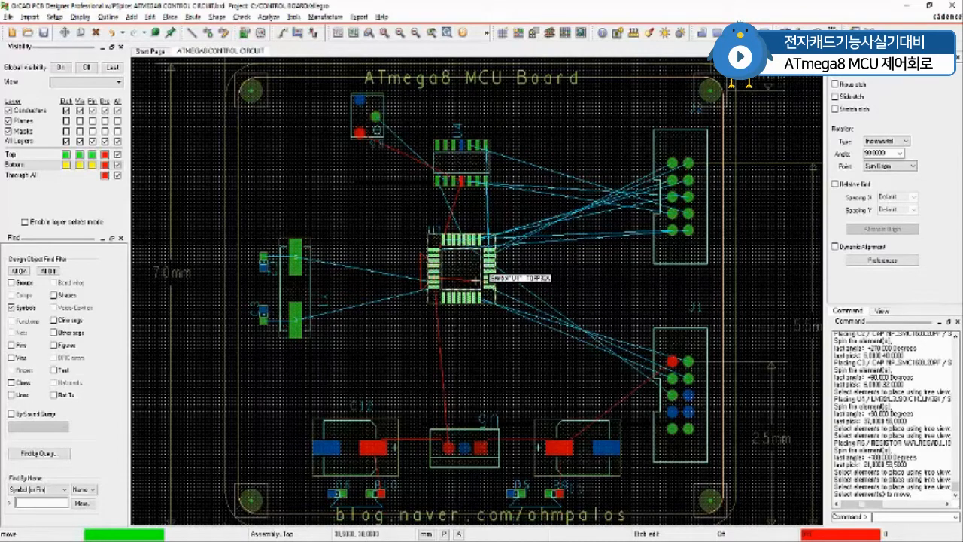
pyautogui.moveTo(553, 368); pyautogui.dragTo(250, 214)
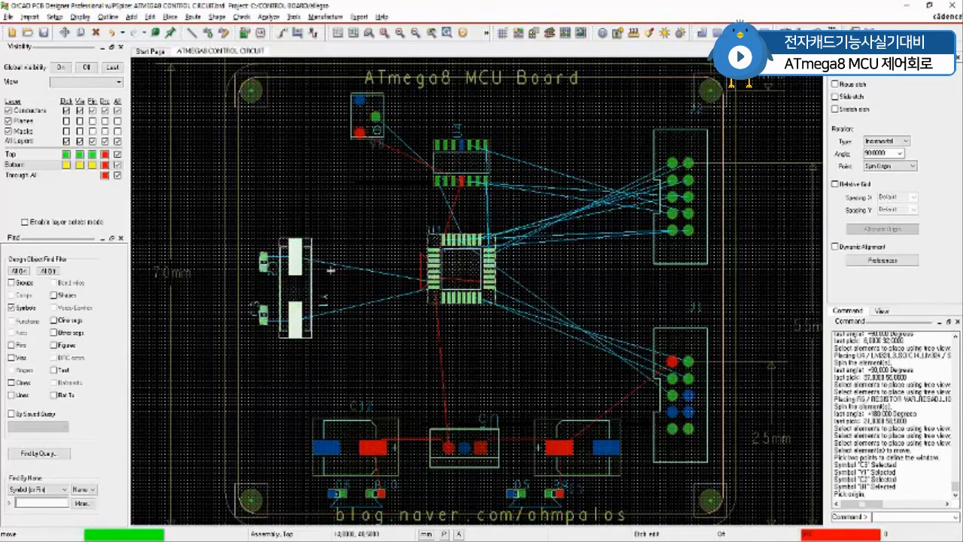
pyautogui.click(470, 291)
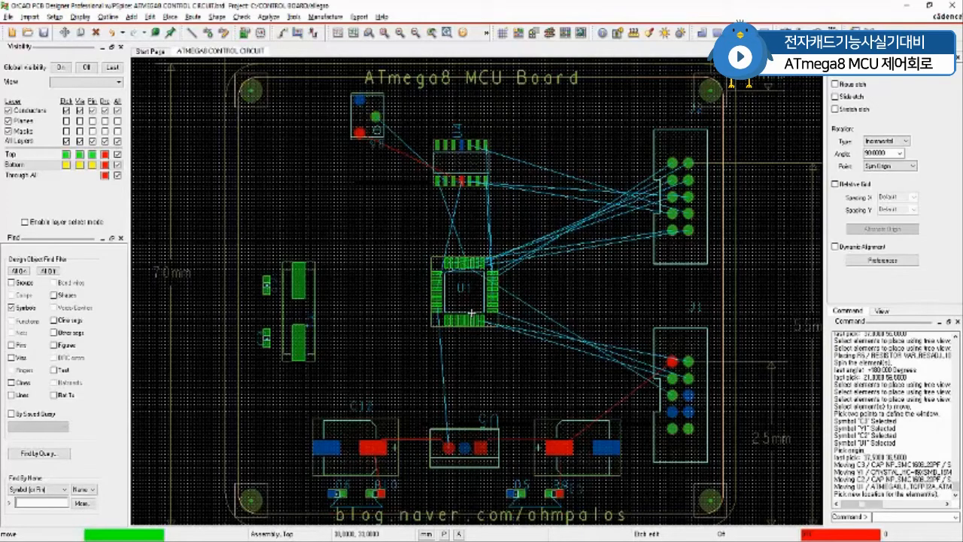
pyautogui.click(472, 322)
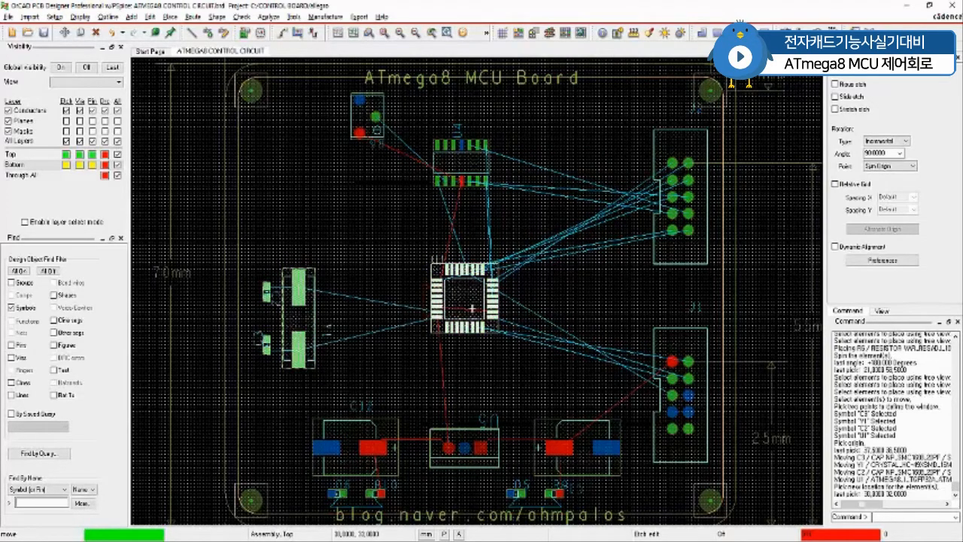
# Step: Move op-amp U4 down to about (37, 51.5) mm and end the move command
pyautogui.click(487, 171)
pyautogui.click(471, 165)
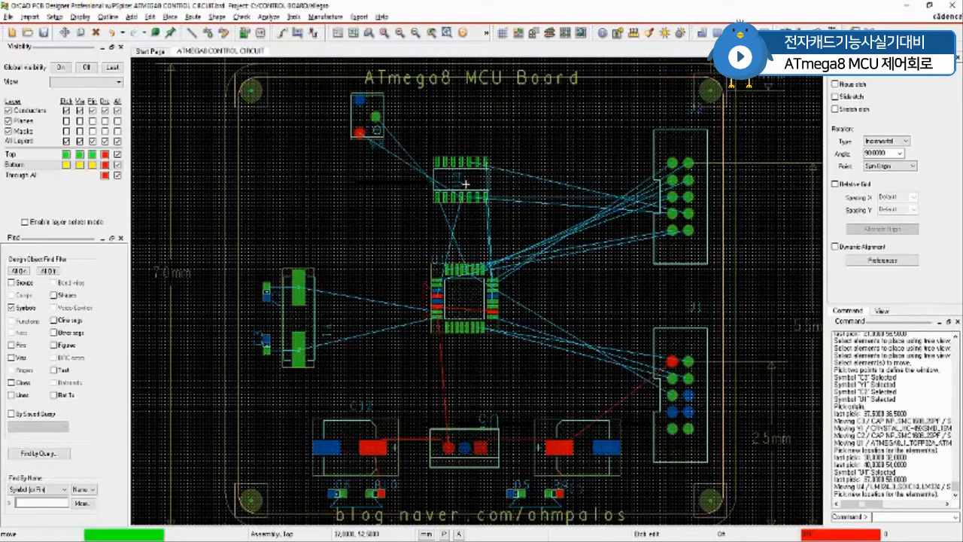
pyautogui.click(467, 191)
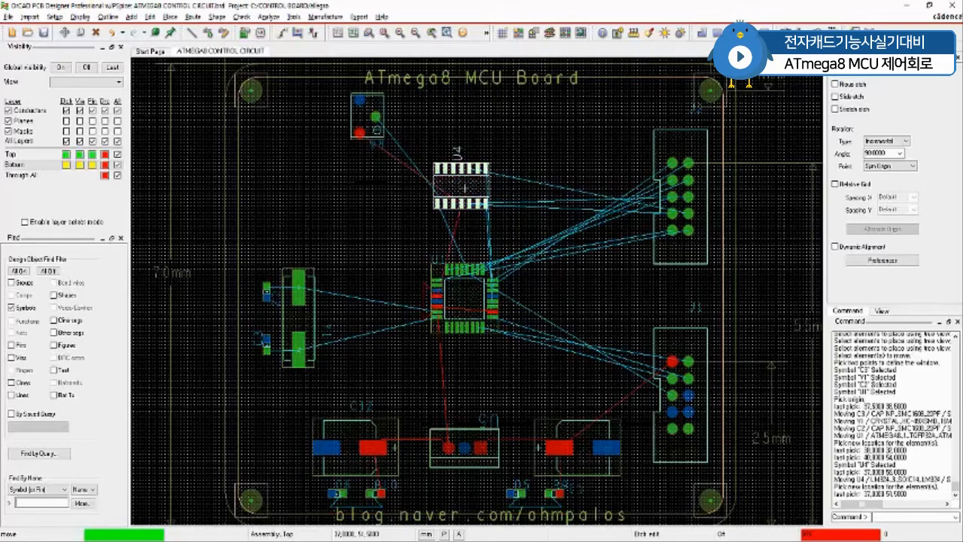
pyautogui.rightClick(507, 133)
pyautogui.click(513, 136)
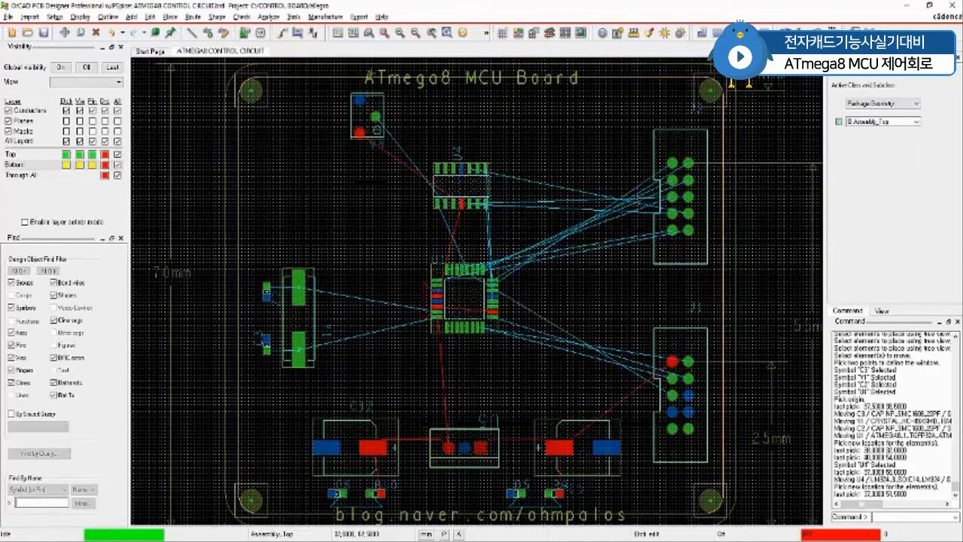
# Step: Choose variable resistors R7 and R8 for placement and place R7, rotated 180°, at about (35.5, 58.5) mm above U4
pyautogui.click(247, 34)
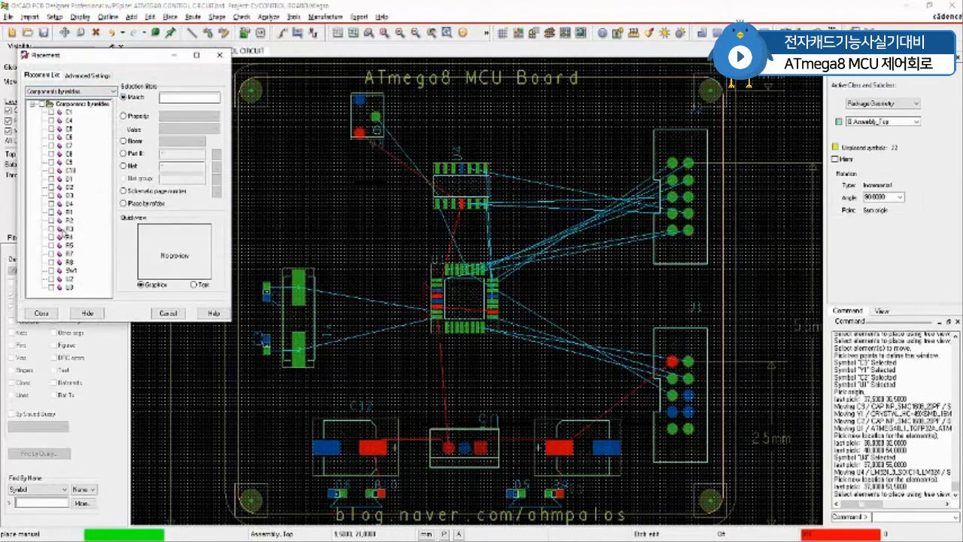
pyautogui.click(51, 255)
pyautogui.click(51, 255)
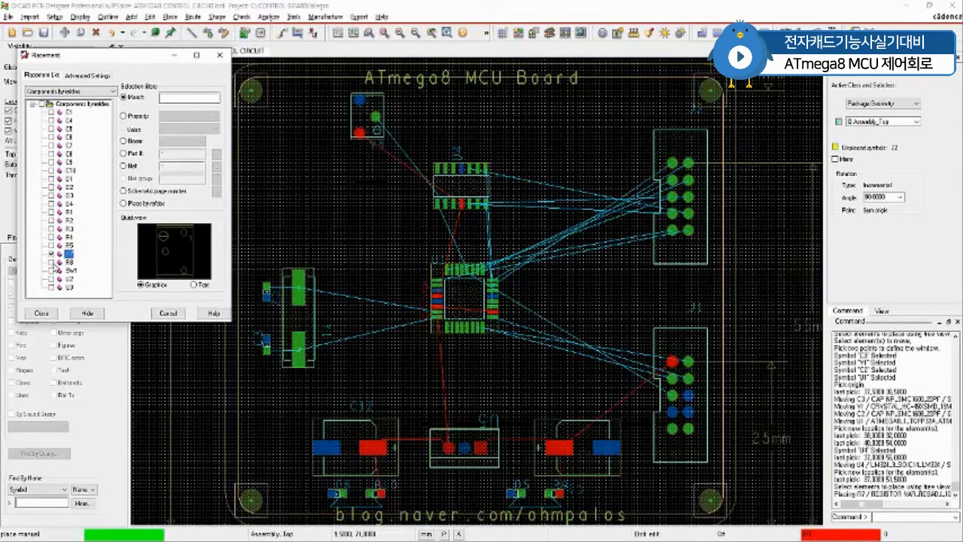
pyautogui.rightClick(467, 108)
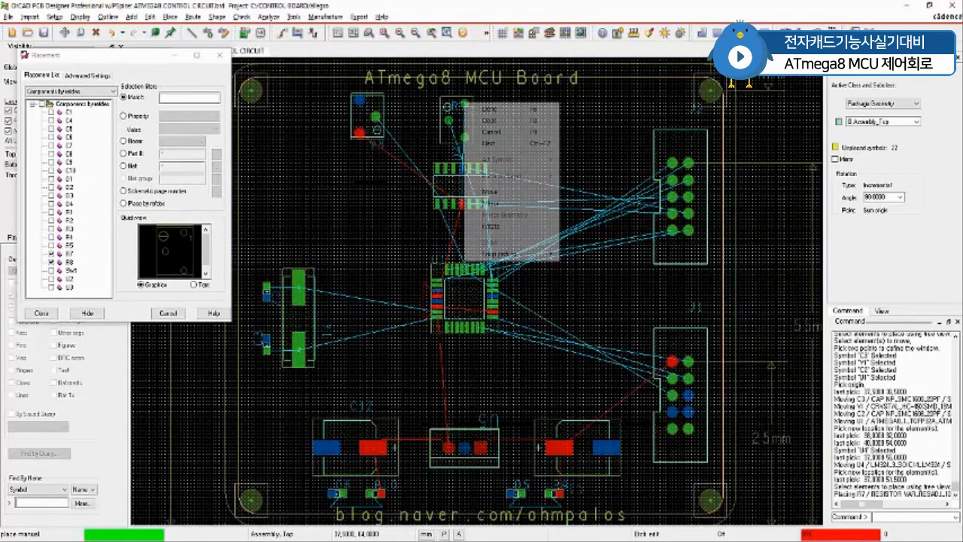
pyautogui.click(491, 225)
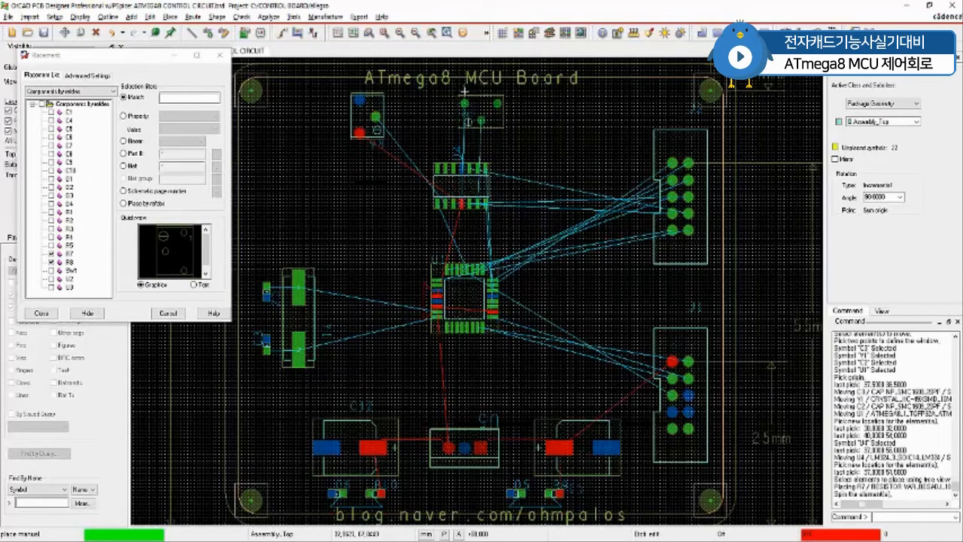
pyautogui.click(457, 139)
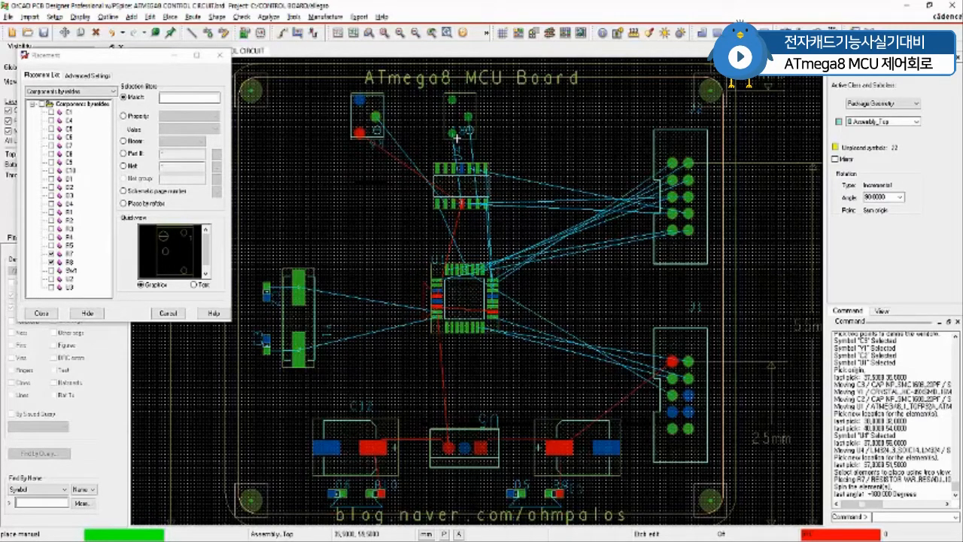
pyautogui.click(457, 139)
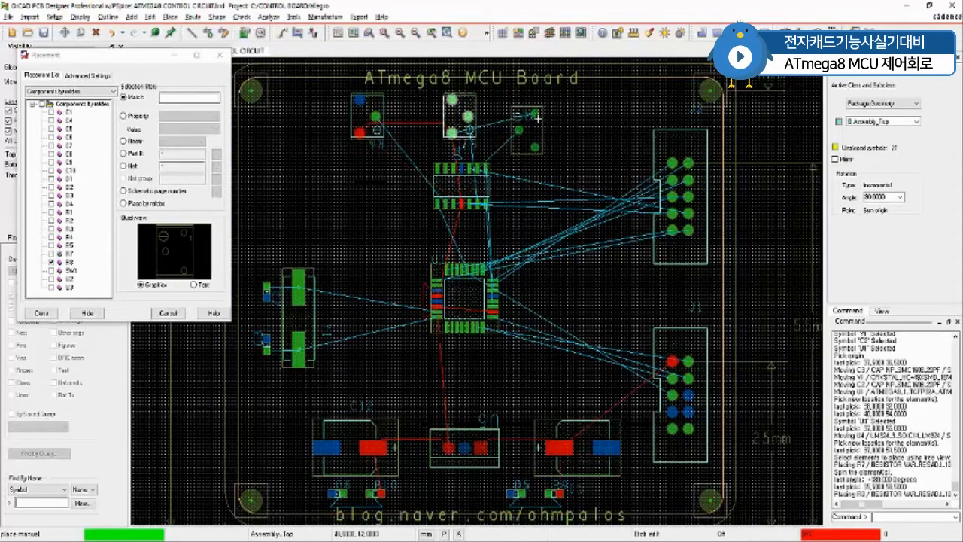
# Step: Place R8, rotated 180°, at about (49.5, 58.5) mm in line with R7, and shift R6 to about (22.5, 58.5) mm
pyautogui.rightClick(554, 110)
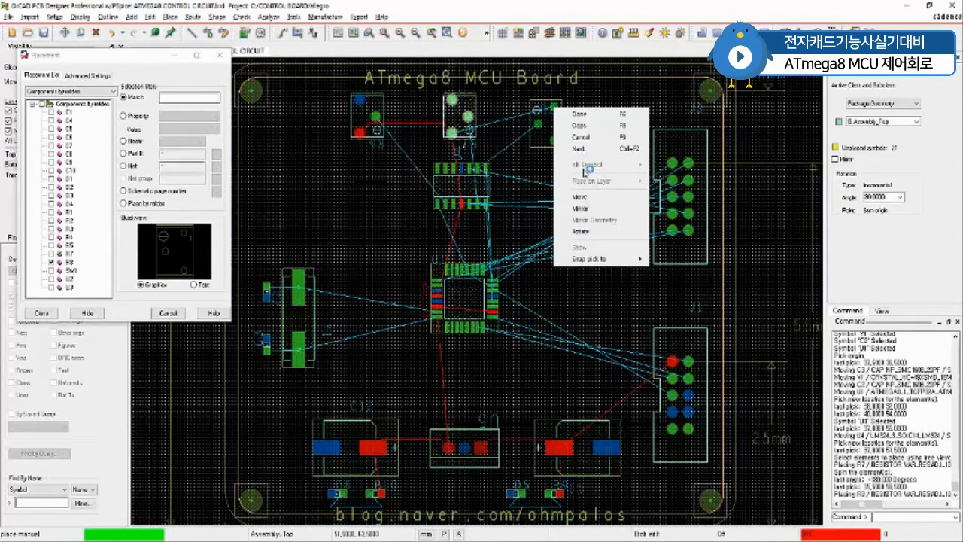
pyautogui.click(583, 231)
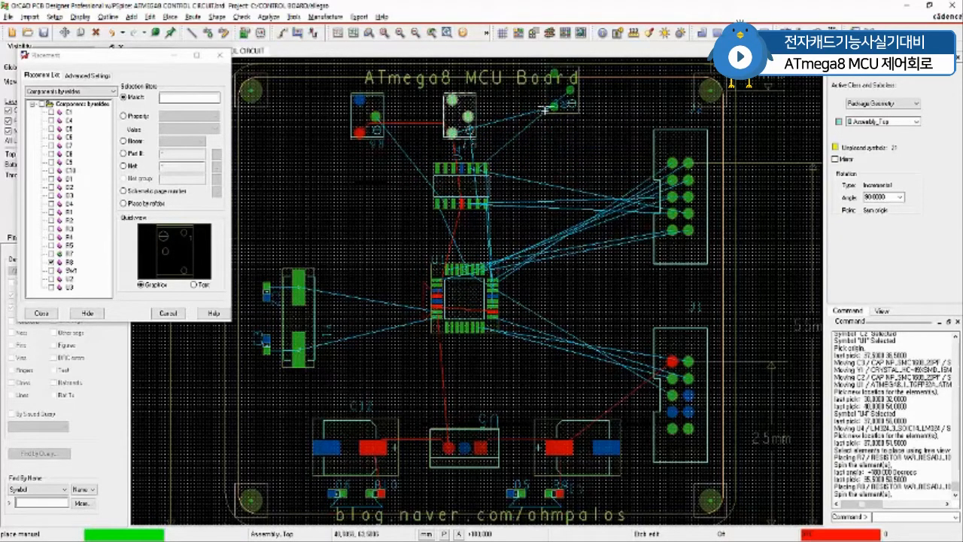
pyautogui.click(554, 129)
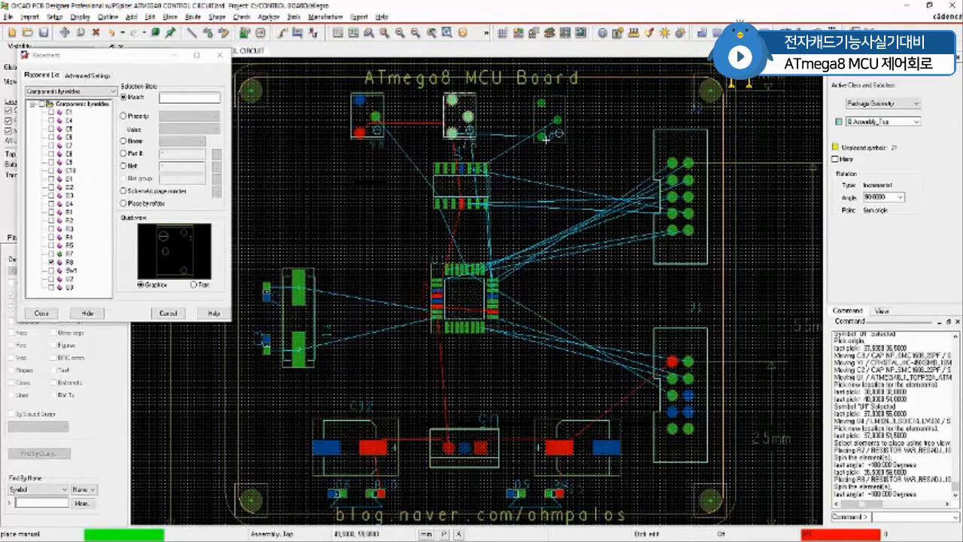
pyautogui.click(546, 137)
pyautogui.click(362, 138)
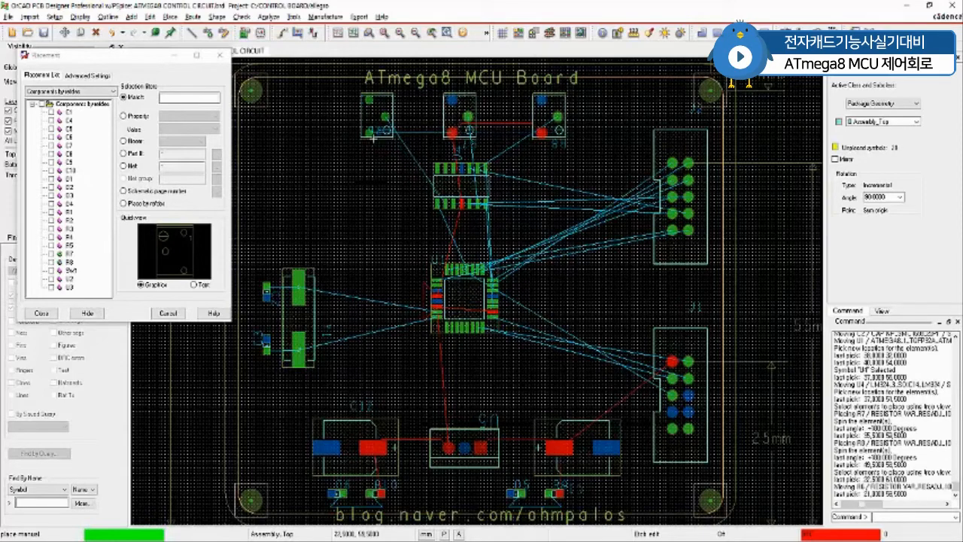
pyautogui.click(372, 137)
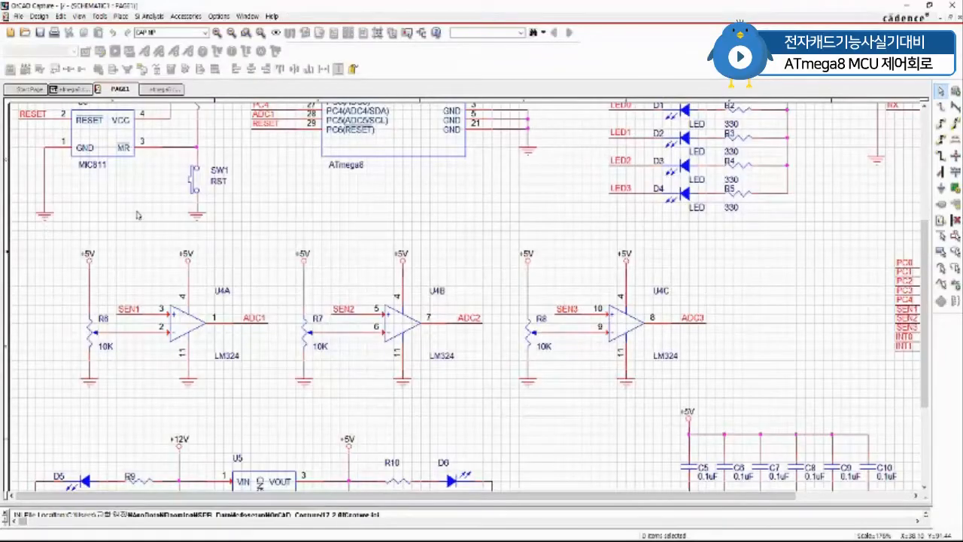
# Step: Check the reset circuit in the schematic and place U3 on the OrCAD PCB Designer board, rotated 180°, at about (16.5, 20.5) mm
pyautogui.keyDown('ctrl'); pyautogui.scroll(2, 151, 247); pyautogui.keyUp('ctrl')
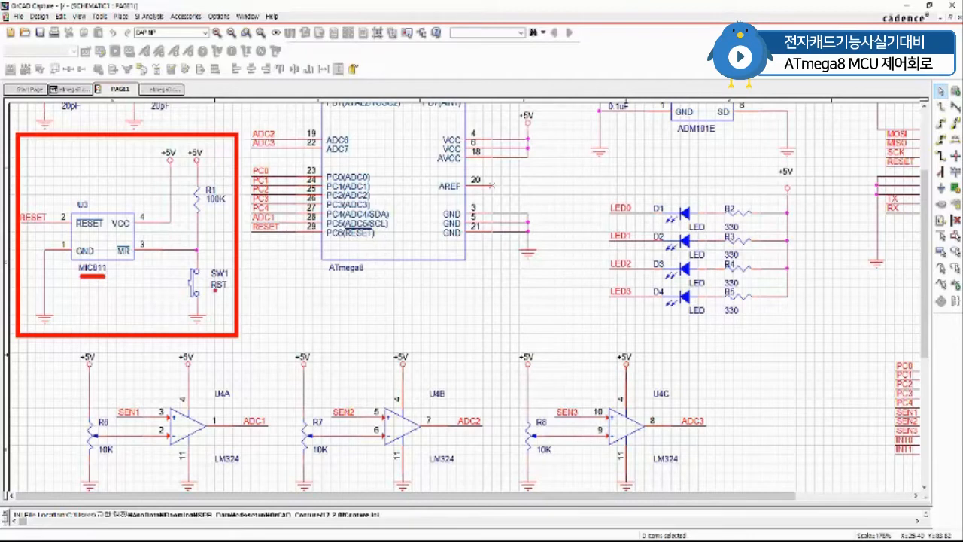
pyautogui.moveTo(205, 294); pyautogui.dragTo(227, 295)
pyautogui.moveTo(207, 210); pyautogui.dragTo(221, 211)
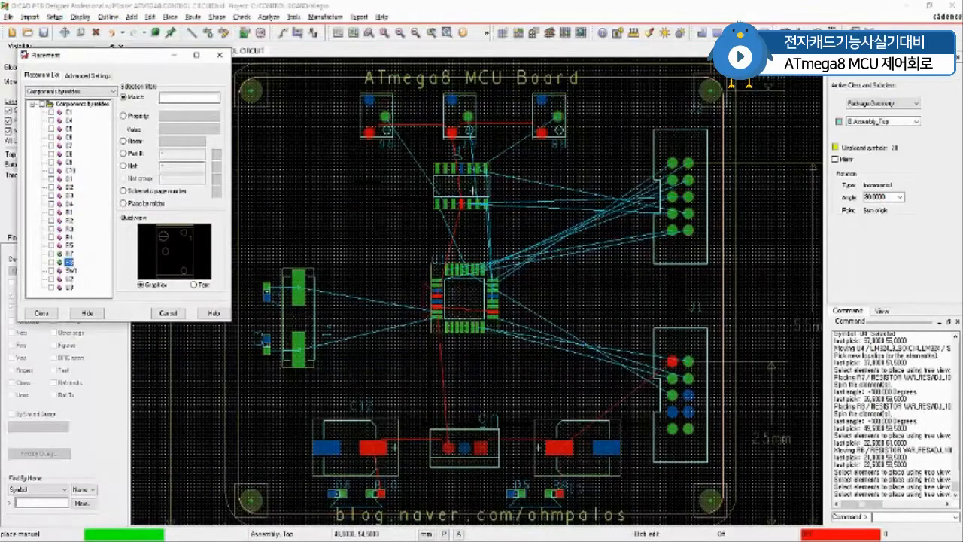
pyautogui.click(50, 287)
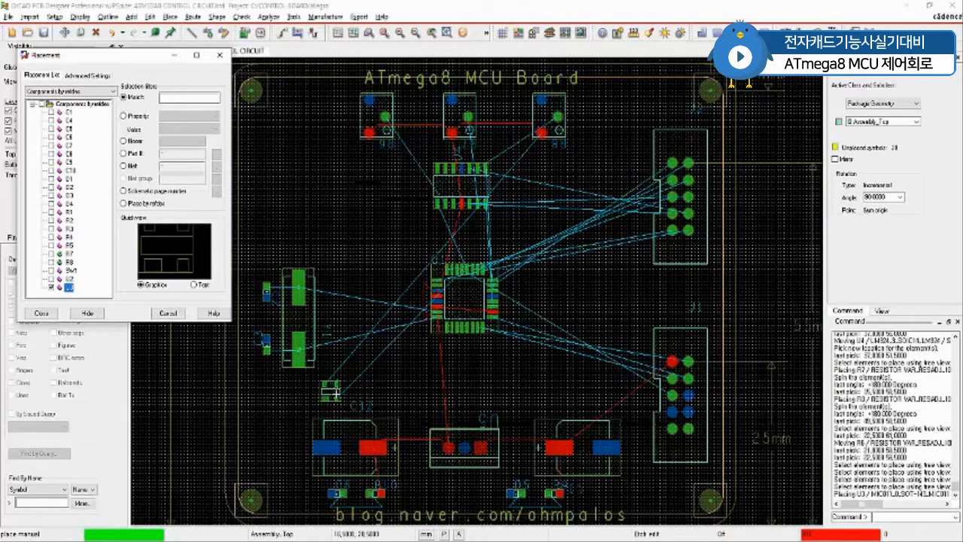
pyautogui.rightClick(333, 392)
pyautogui.click(370, 519)
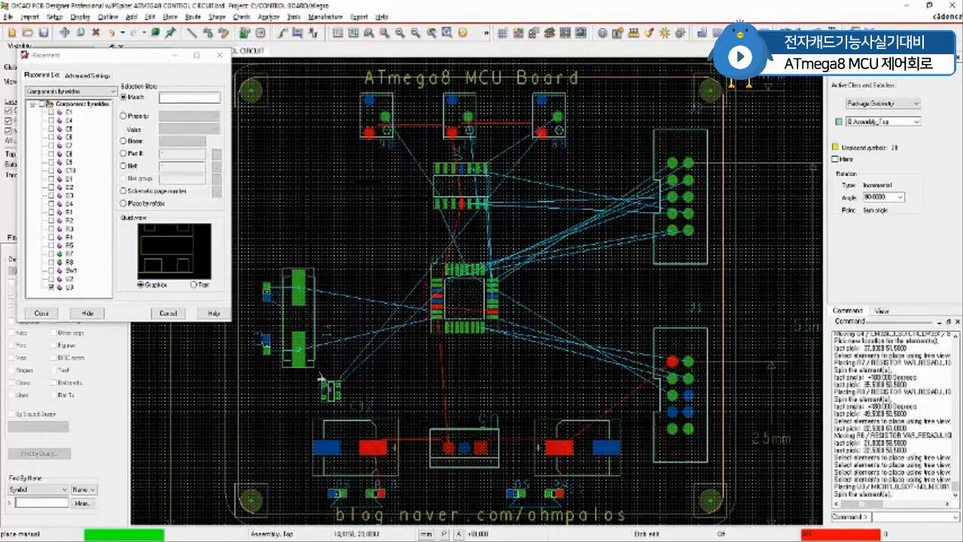
pyautogui.click(317, 391)
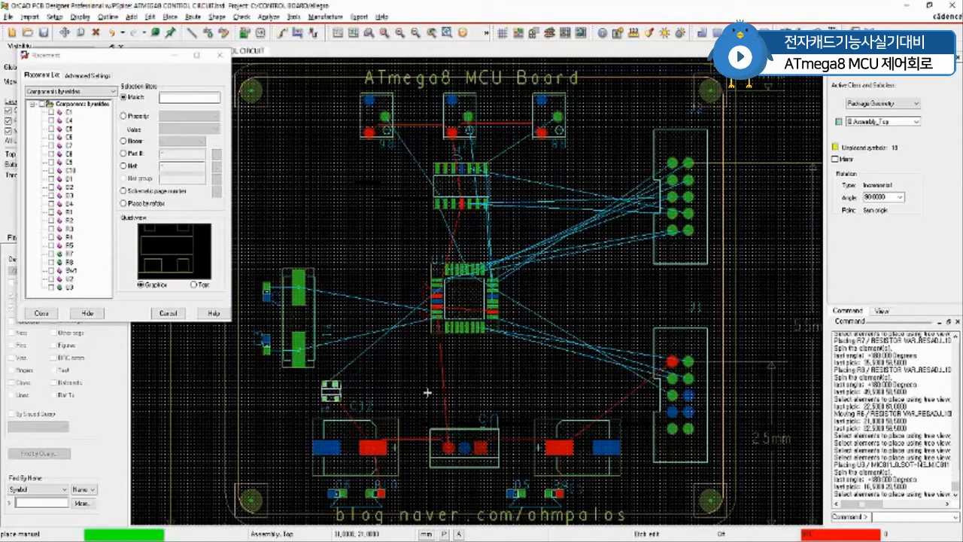
# Step: Place reset switch SW1, rotated 90°, at about (8.5, 12) mm beside the lower-left capacitor
pyautogui.click(51, 271)
pyautogui.rightClick(264, 415)
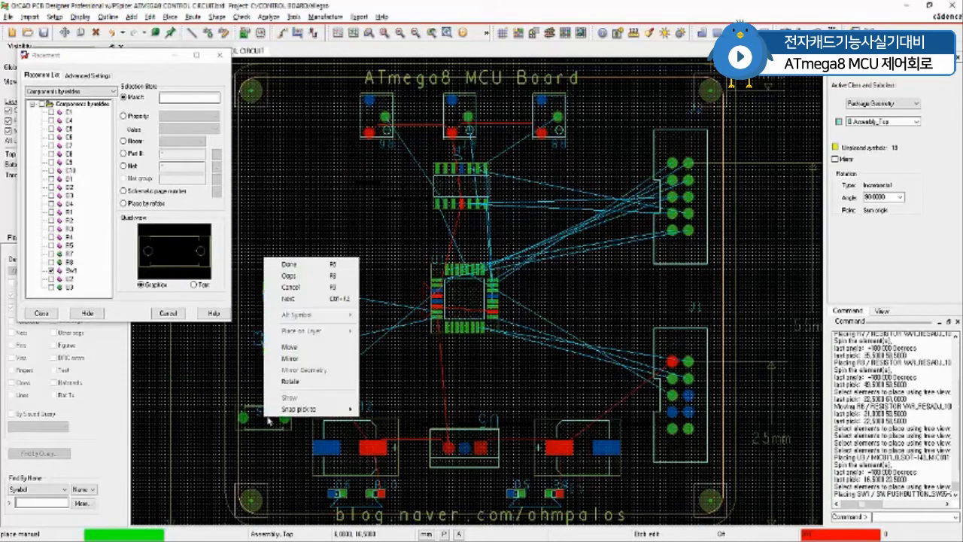
pyautogui.click(298, 390)
pyautogui.click(273, 435)
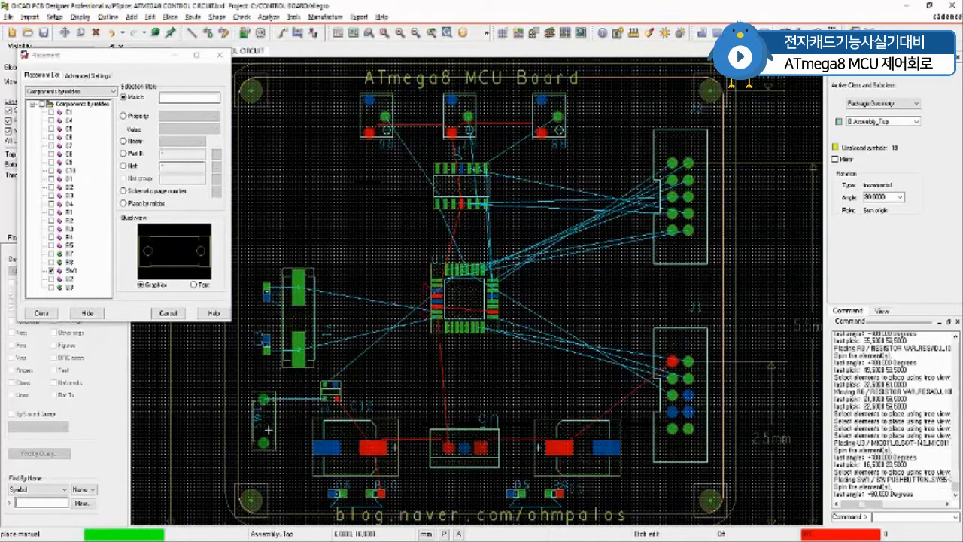
pyautogui.click(277, 448)
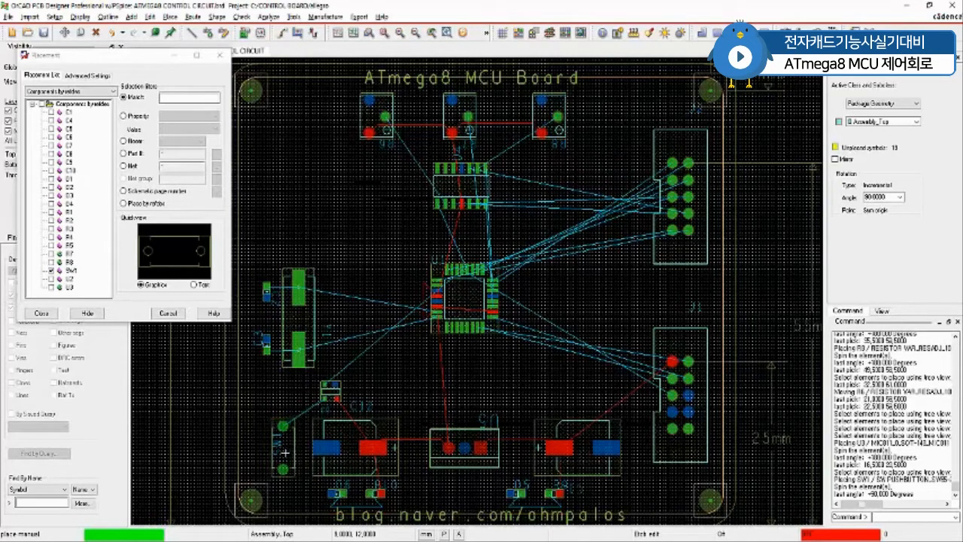
pyautogui.click(283, 452)
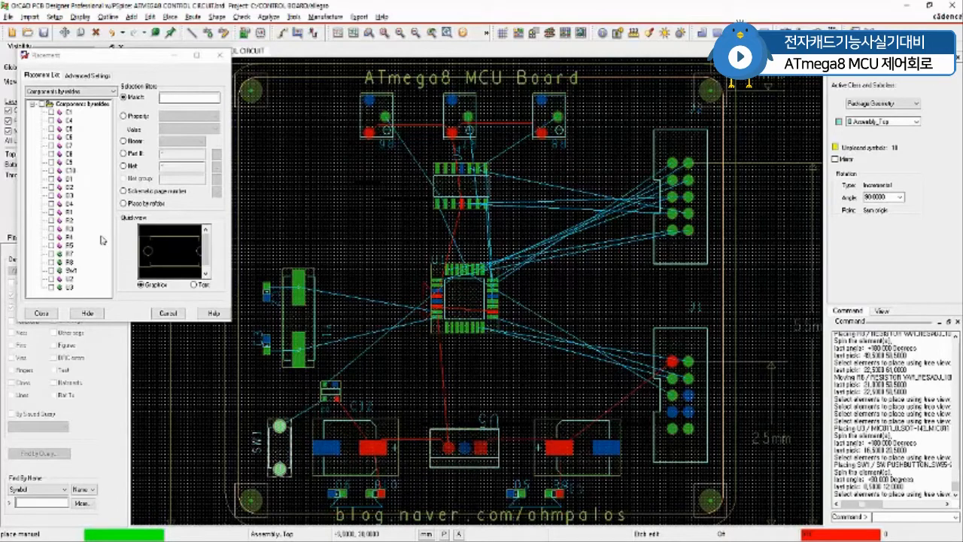
# Step: Place resistor R1, rotated 270°, at about (8.5, 20.5) mm between SW1 and the crystal area
pyautogui.click(51, 213)
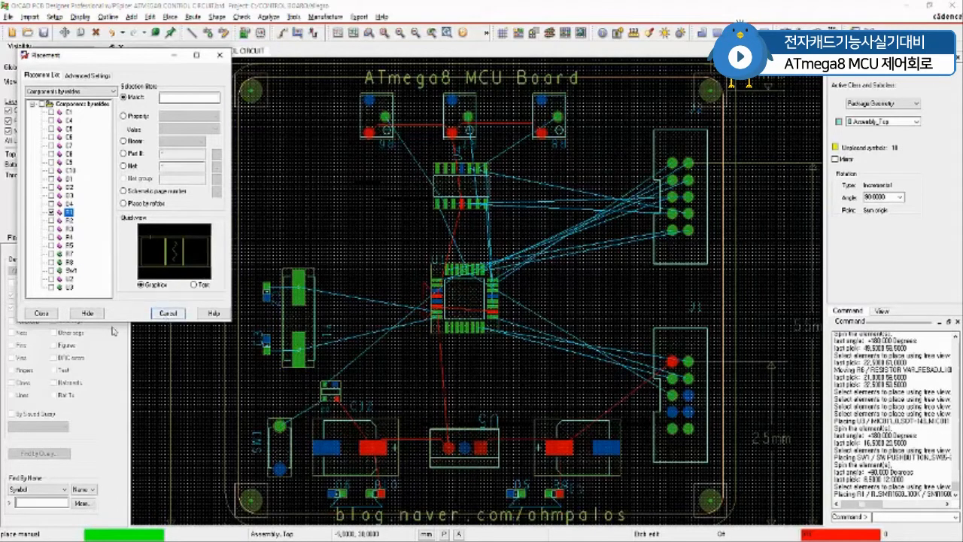
pyautogui.rightClick(267, 393)
pyautogui.click(293, 519)
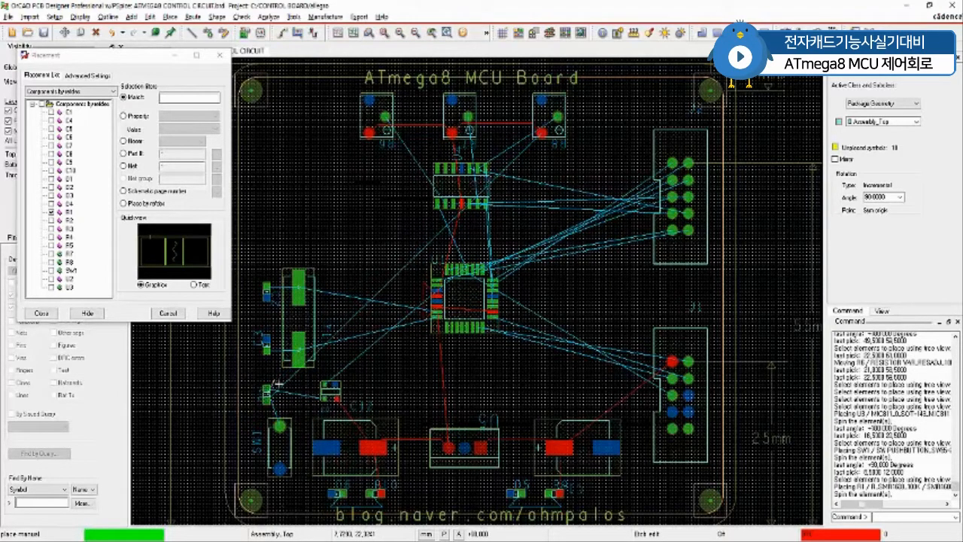
pyautogui.click(273, 390)
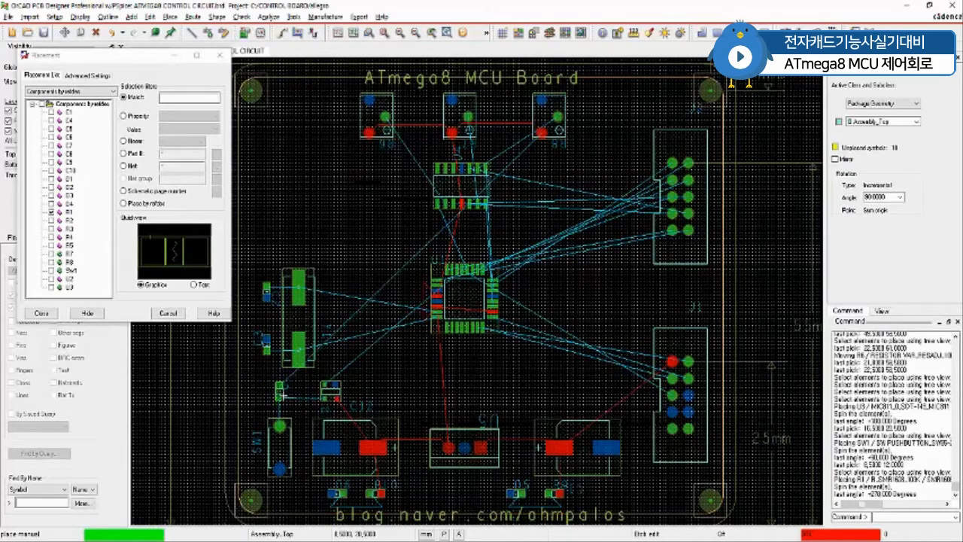
pyautogui.click(280, 390)
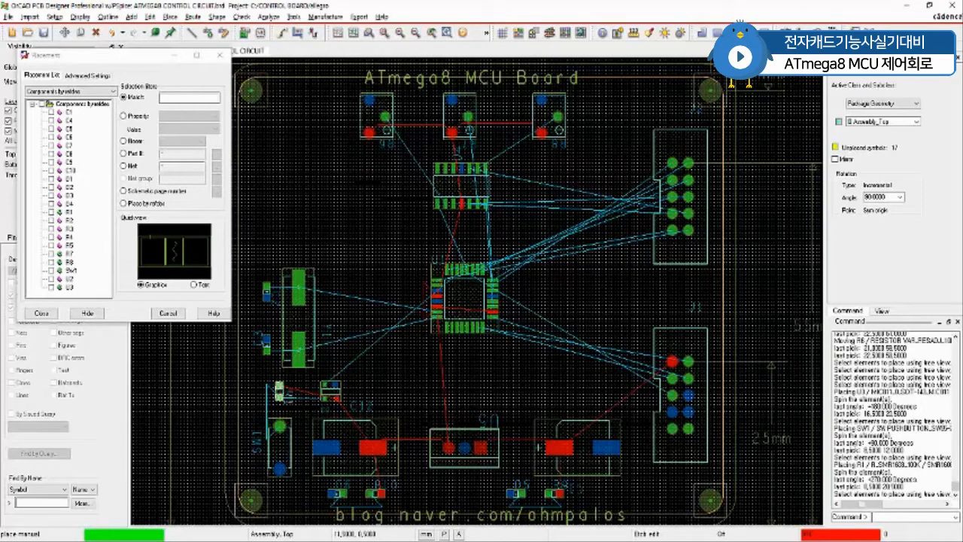
# Step: Consult the schematic in OrCAD Capture, place U2 at about (56, 35) mm on the PCB to the right of U1, and end placement
pyautogui.hotkey('alt', 'Tab')
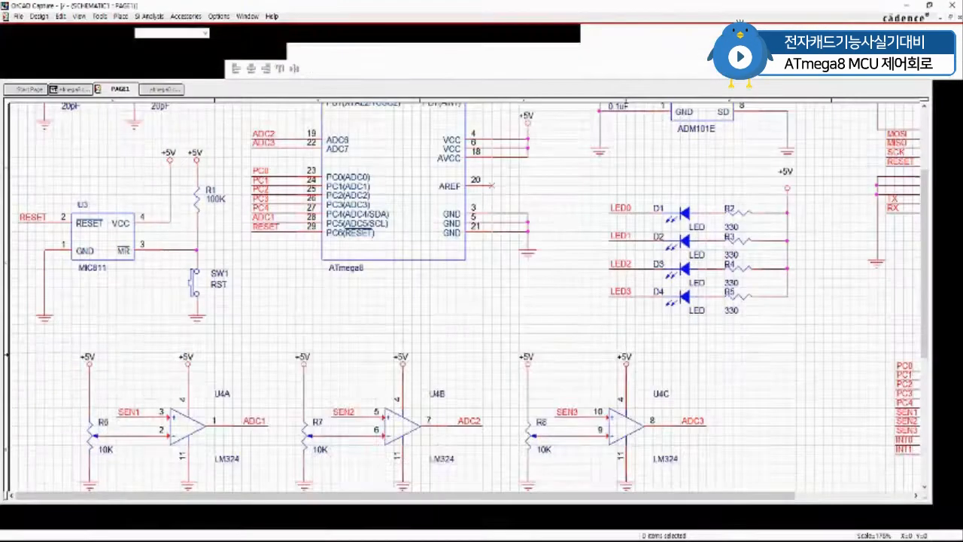
pyautogui.scroll(3, 709, 207)
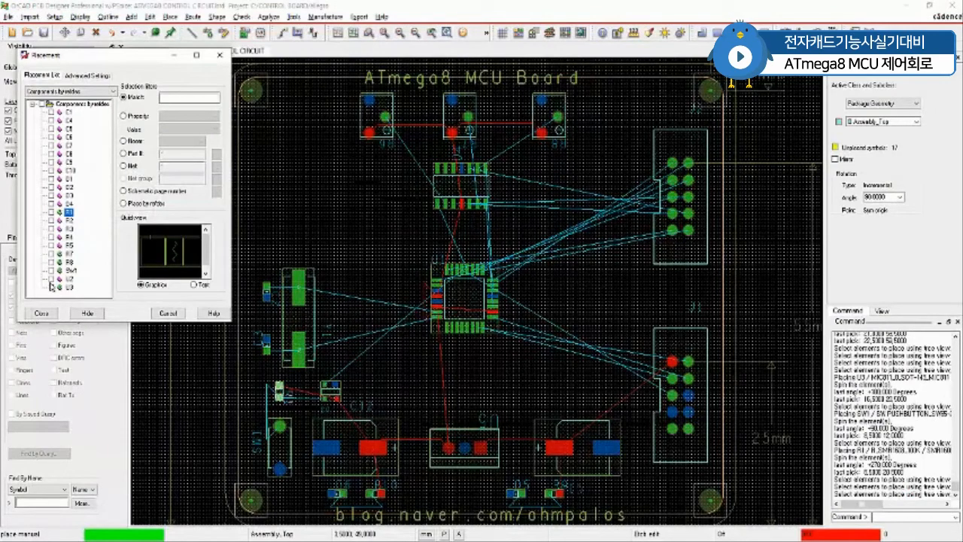
pyautogui.click(50, 278)
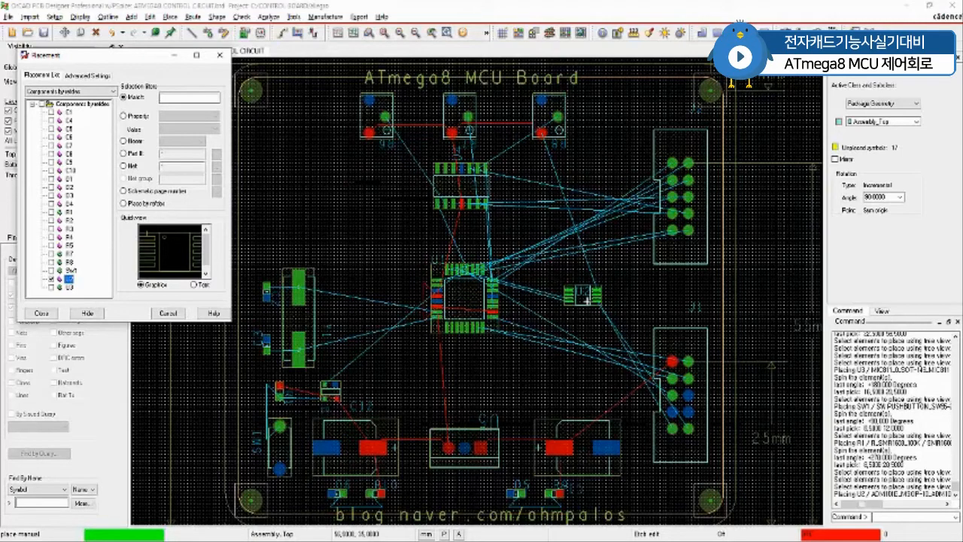
pyautogui.click(590, 301)
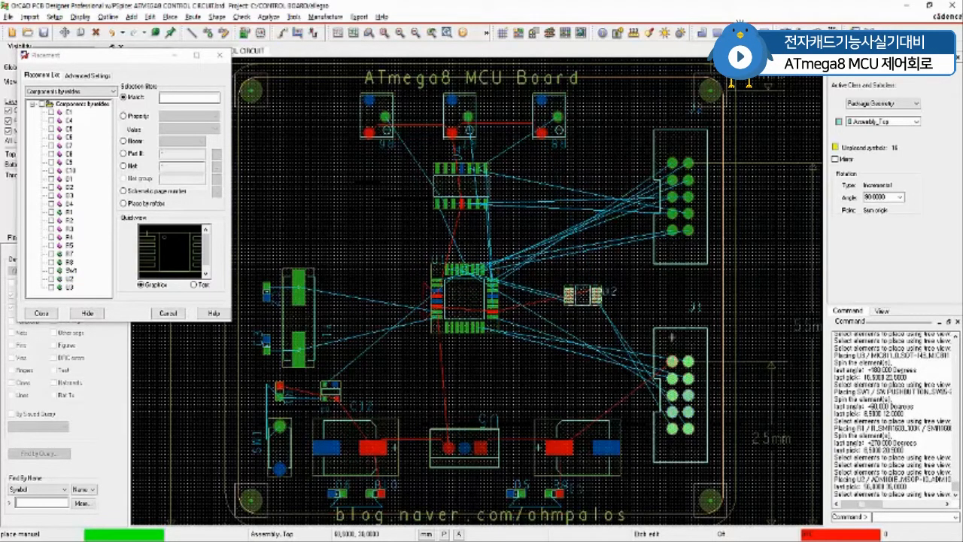
pyautogui.rightClick(647, 292)
pyautogui.click(664, 298)
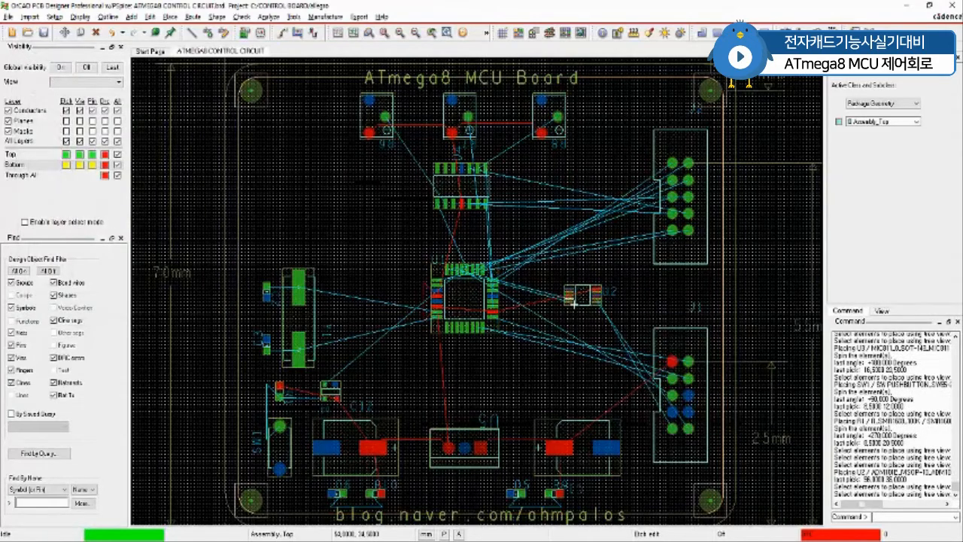
# Step: Inspect the DRC error markers between U2's left-hand pads and return to the full board view
pyautogui.scroll(5, 581, 312)
pyautogui.scroll(-3, 703, 304)
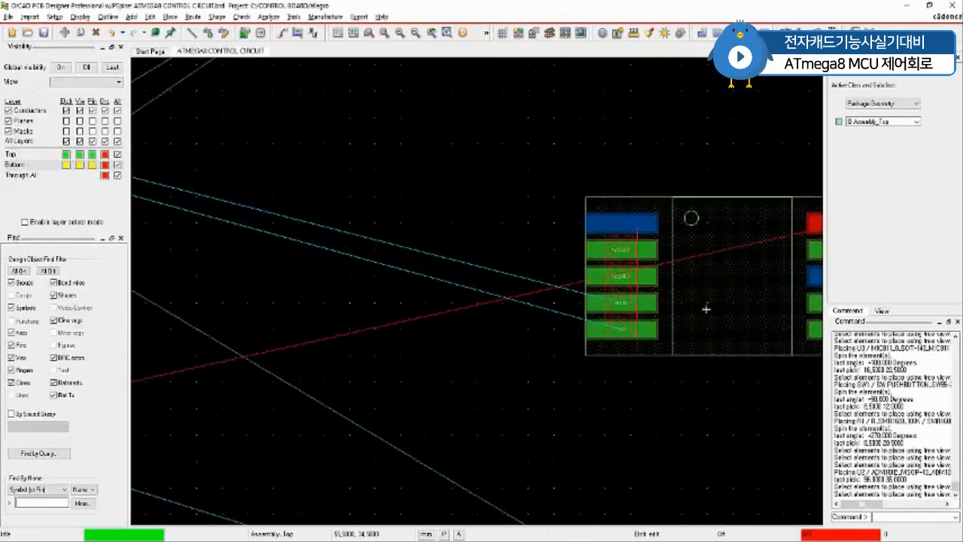
pyautogui.scroll(3, 781, 279)
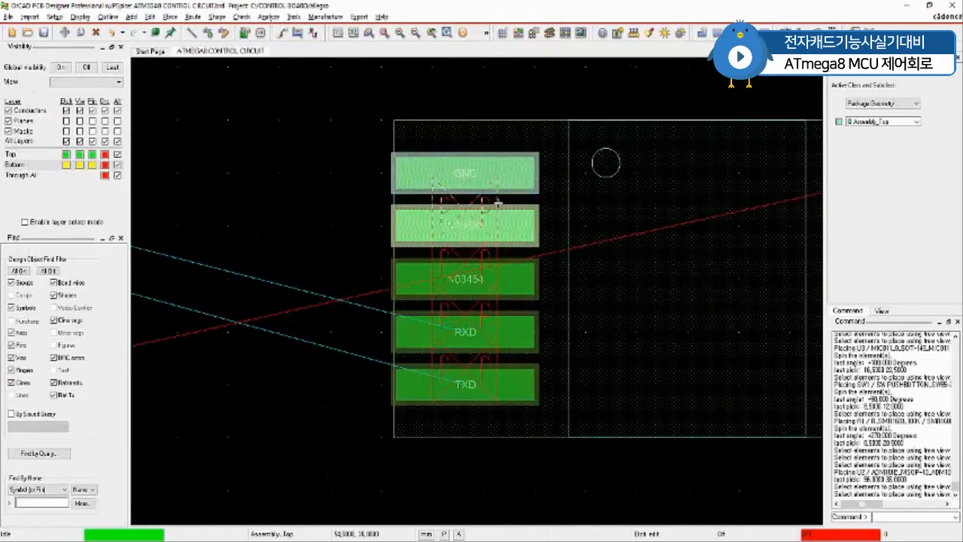
pyautogui.moveTo(498, 204)
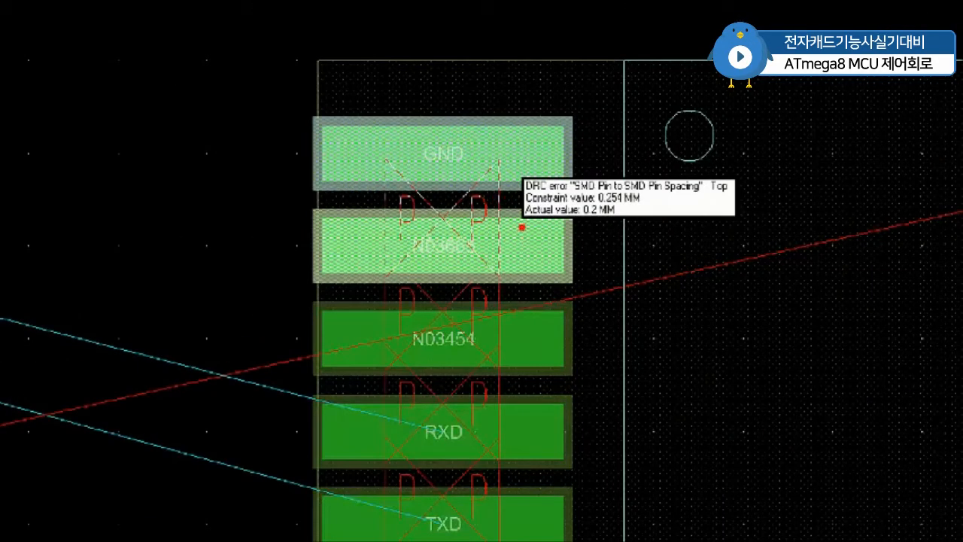
pyautogui.press('y')
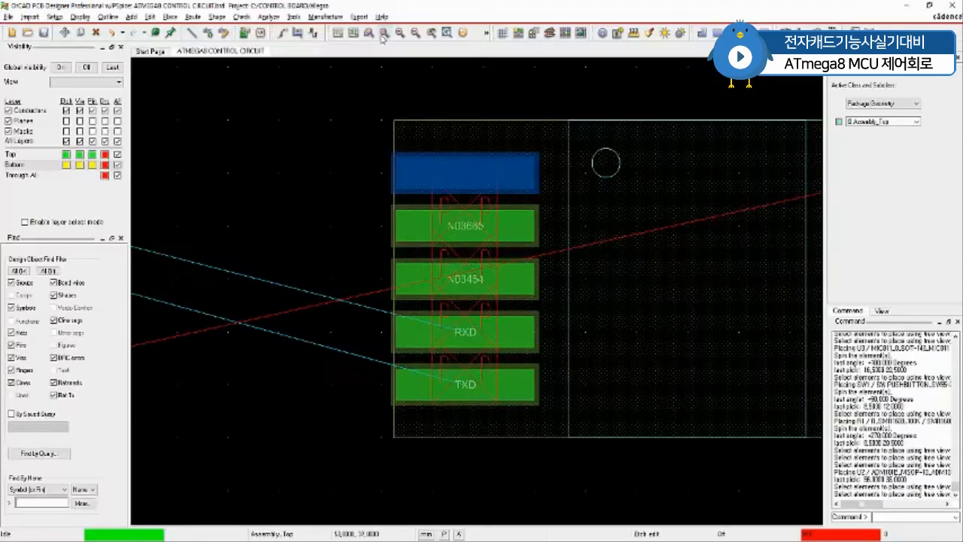
pyautogui.click(384, 33)
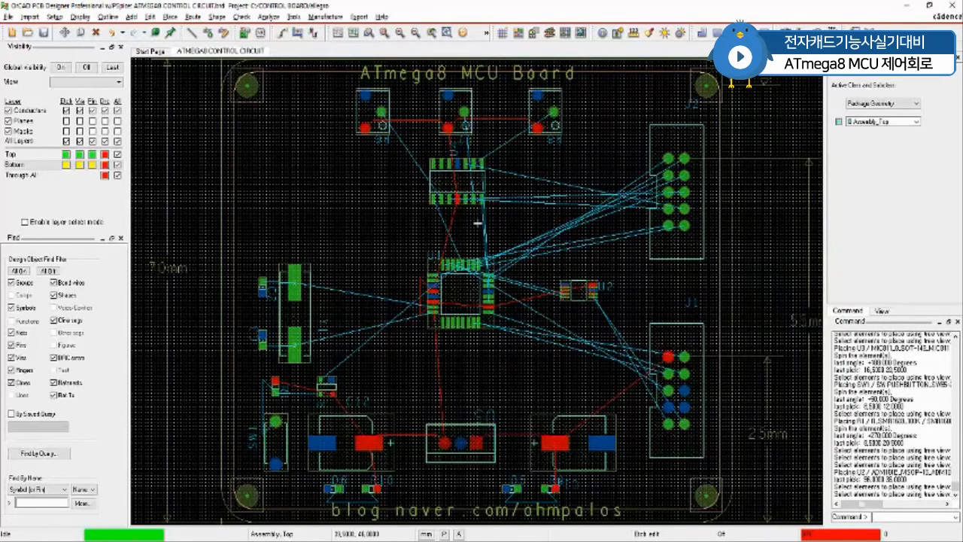
# Step: Choose capacitors C1 and C4 for placement and place C1, rotated 180°, at about (56, 31) mm below U2
pyautogui.click(244, 33)
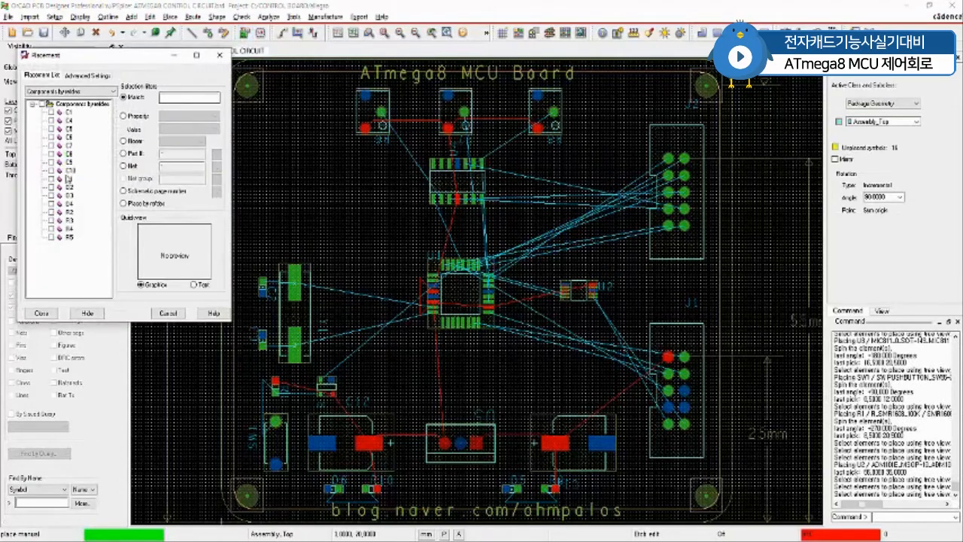
pyautogui.click(66, 120)
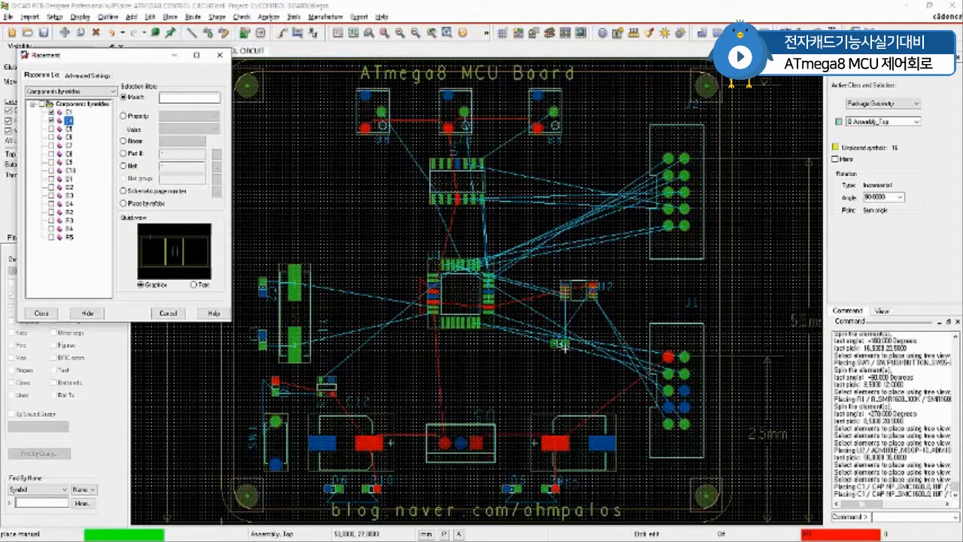
pyautogui.rightClick(583, 337)
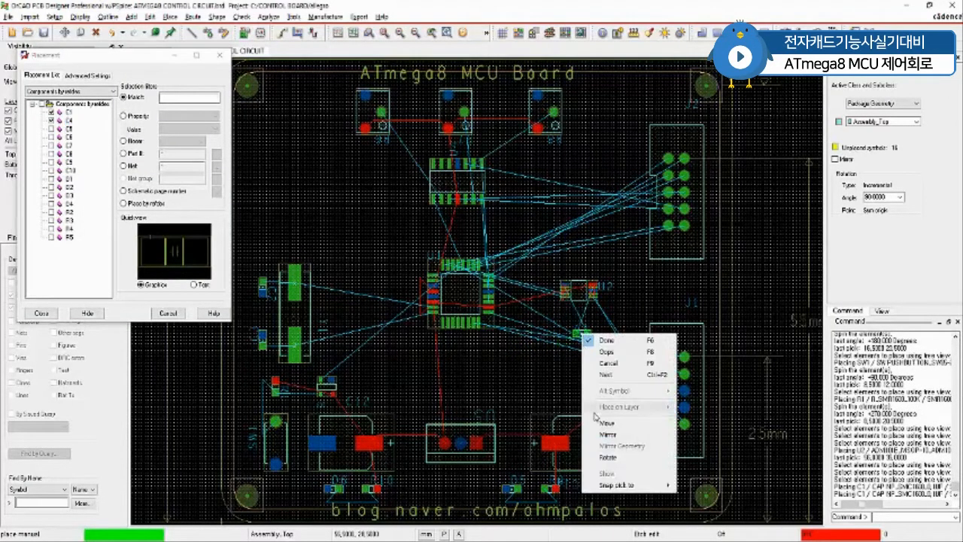
pyautogui.click(607, 457)
pyautogui.click(585, 333)
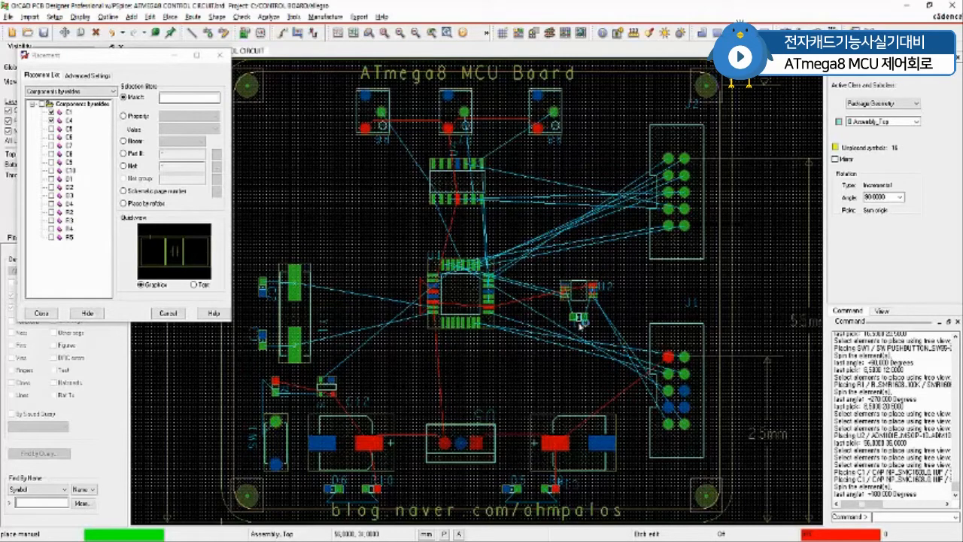
pyautogui.click(579, 318)
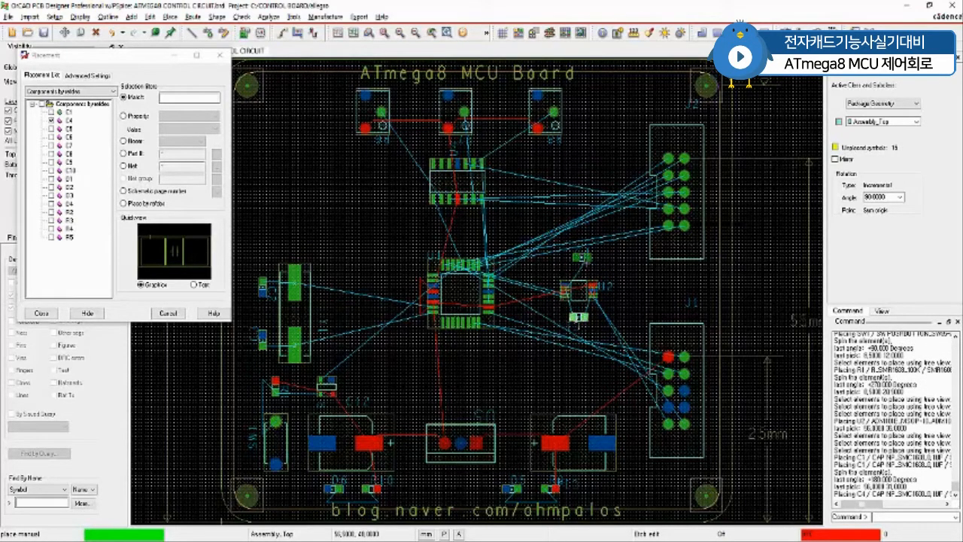
# Step: Place C4, rotated 180°, at about (57, 39.5) mm above U2 and end placement
pyautogui.rightClick(584, 258)
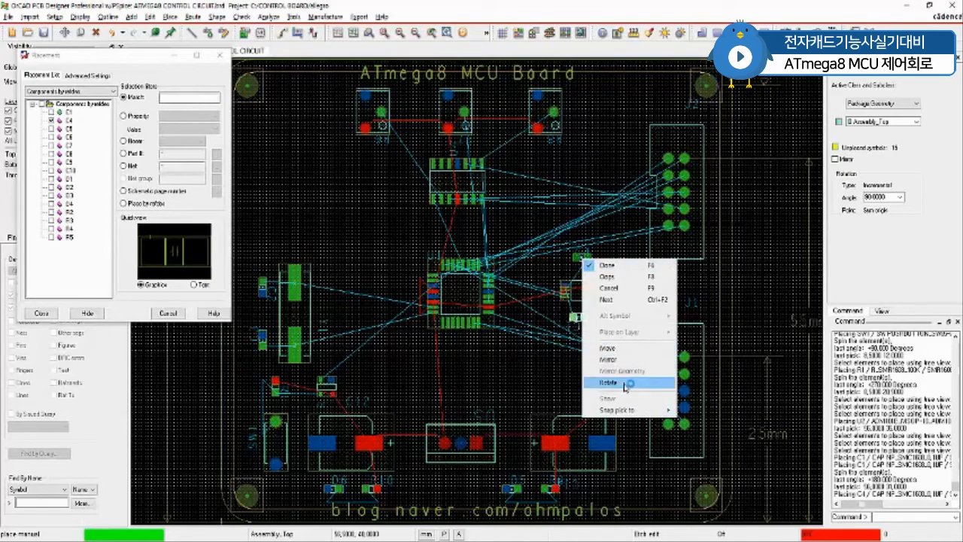
pyautogui.click(624, 383)
pyautogui.click(584, 262)
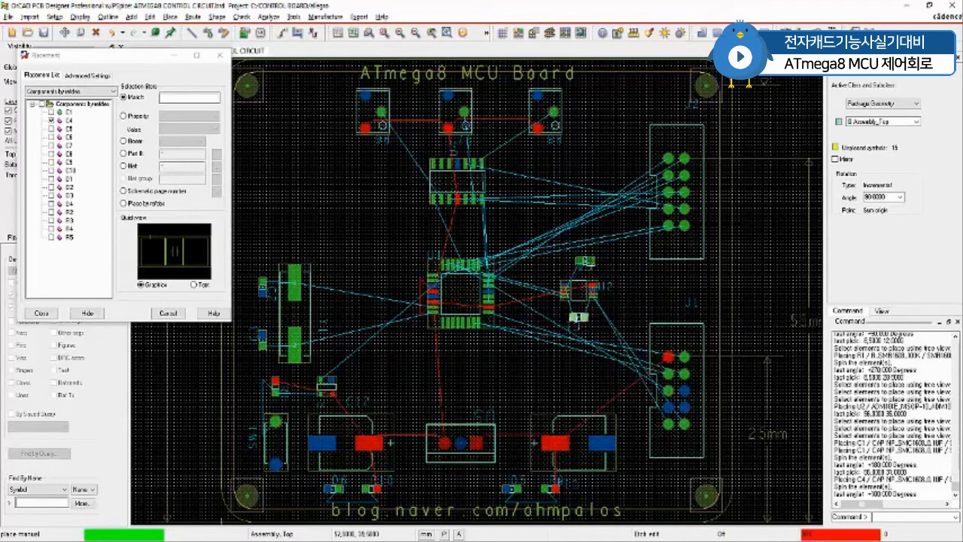
pyautogui.rightClick(586, 262)
pyautogui.click(594, 268)
pyautogui.rightClick(302, 133)
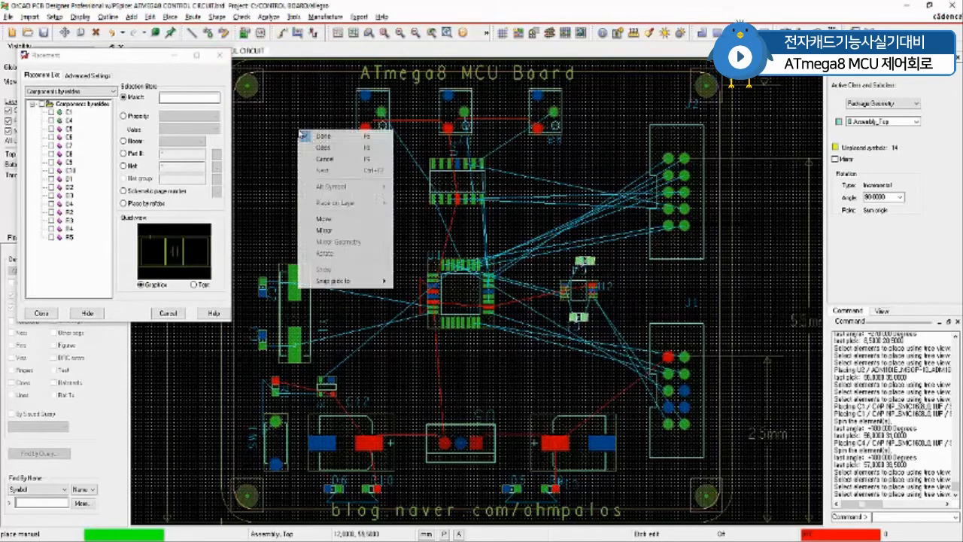
pyautogui.click(322, 136)
# Step: Move C4 to about (53.5, 38.5) mm, above U2's left-hand pads
pyautogui.click(65, 32)
pyautogui.click(585, 262)
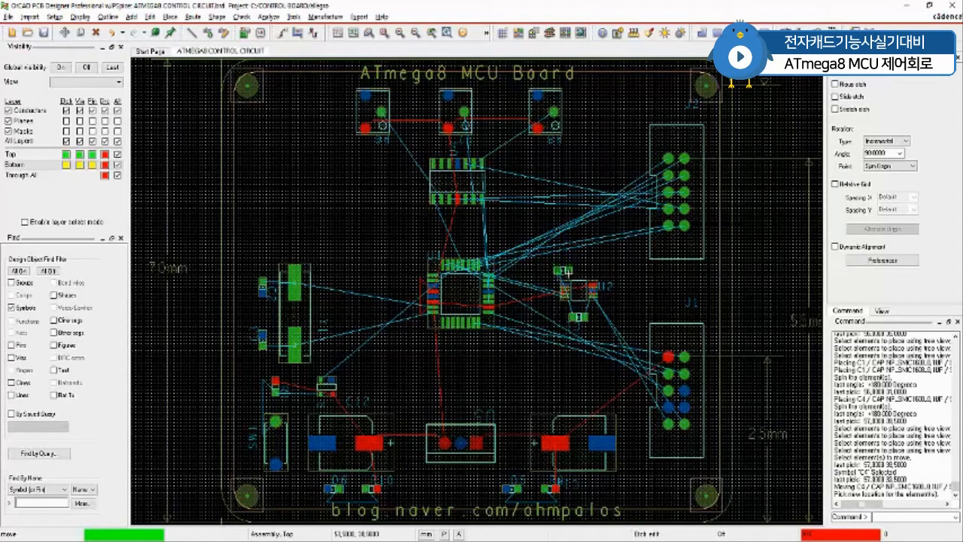
pyautogui.click(564, 268)
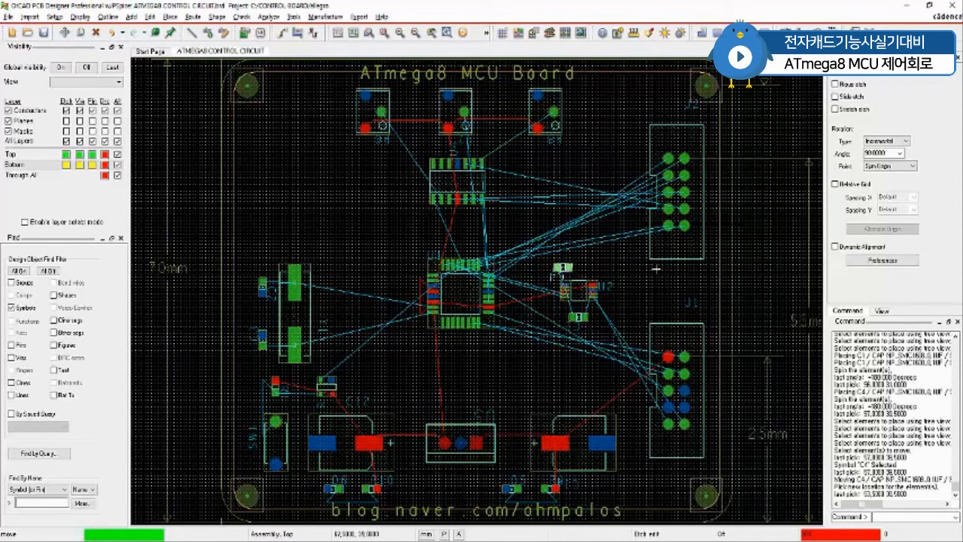
# Step: Review the LED circuit with D1–D4 and R2–R5 in the OrCAD Capture schematic and return to the PCB layout
pyautogui.click(279, 538)
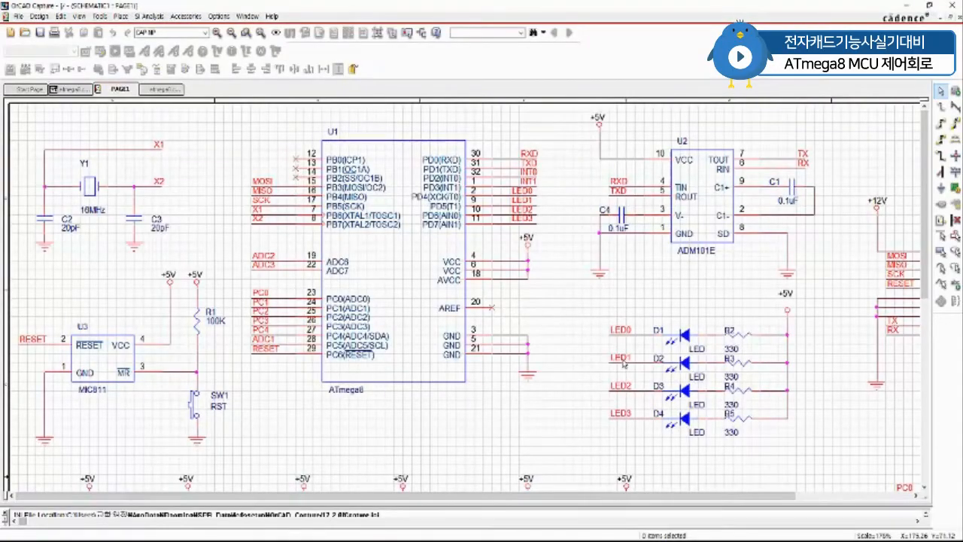
pyautogui.scroll(-3, 677, 372)
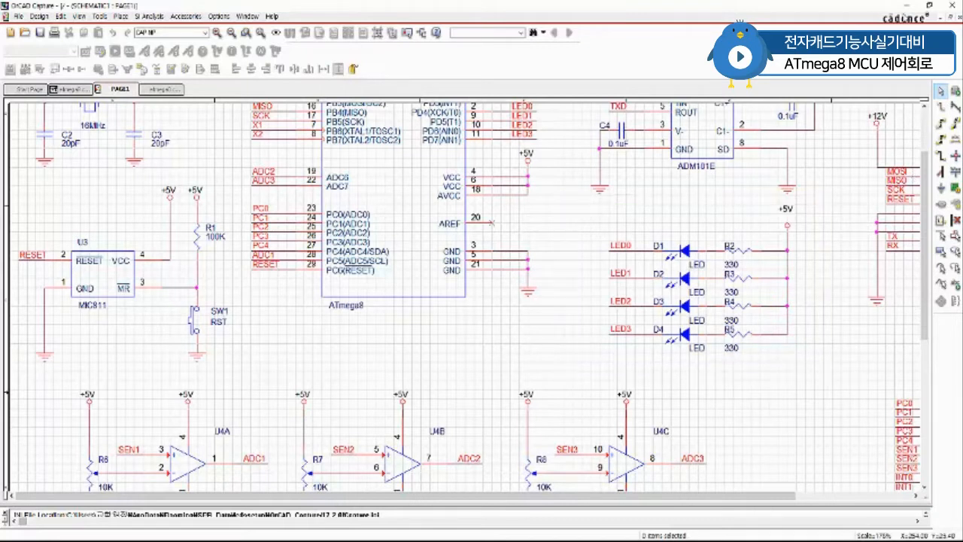
pyautogui.click(908, 8)
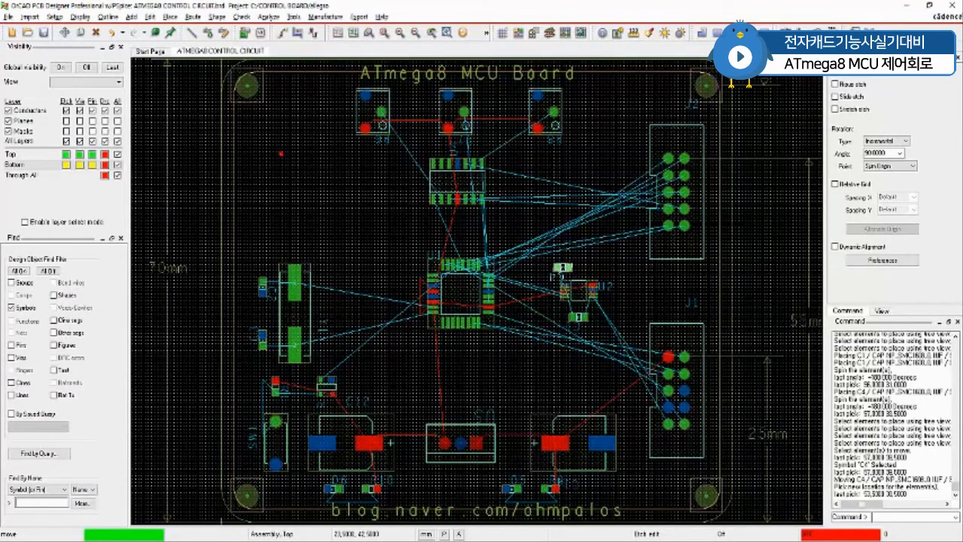
pyautogui.press('b')
pyautogui.moveTo(260, 130)
pyautogui.keyDown('ctrl'); pyautogui.mouseDown()
pyautogui.moveTo(278, 172)
pyautogui.moveTo(400, 266)
pyautogui.mouseUp(); pyautogui.keyUp('ctrl')
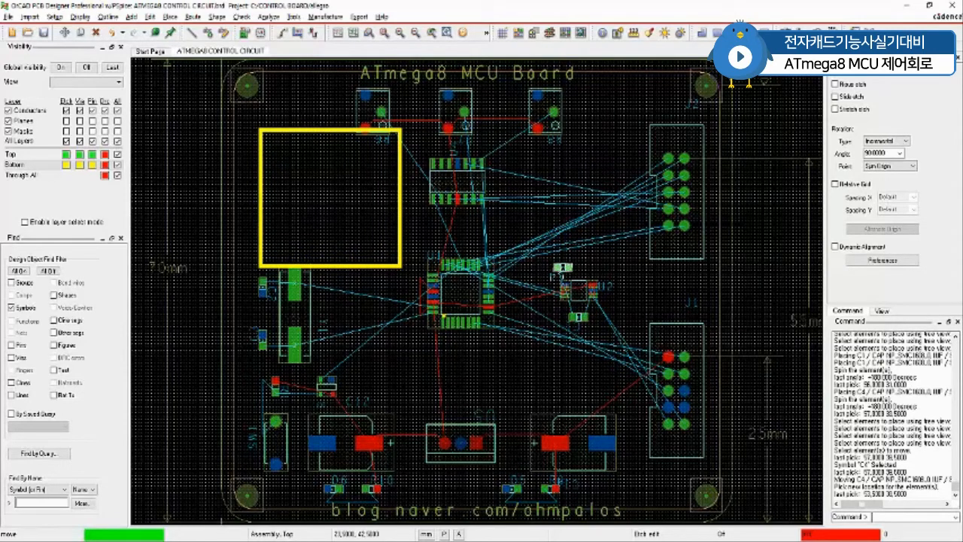
pyautogui.press('Escape')
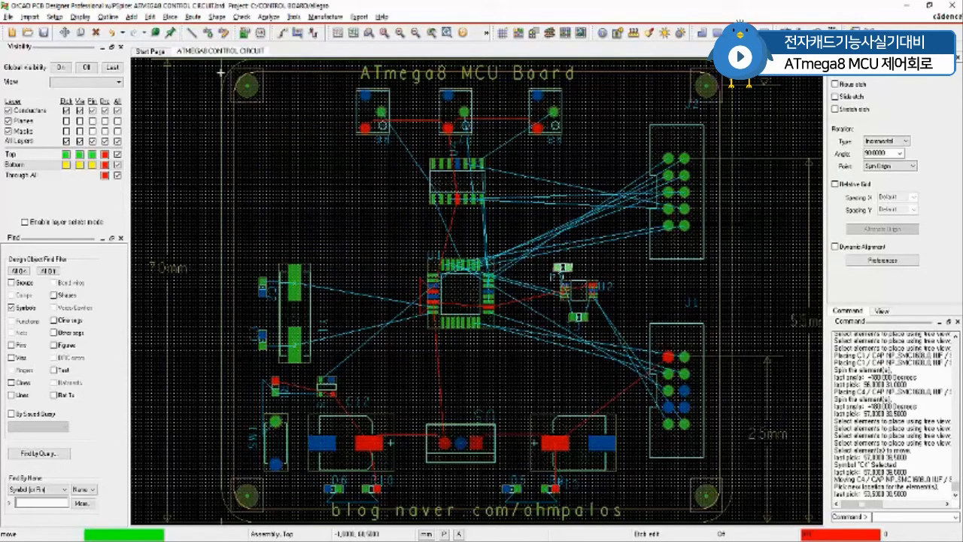
# Step: Choose LEDs D1–D4 for placement and place D1, rotated 180°, at about (12, 56) mm in the board's upper-left area
pyautogui.click(247, 36)
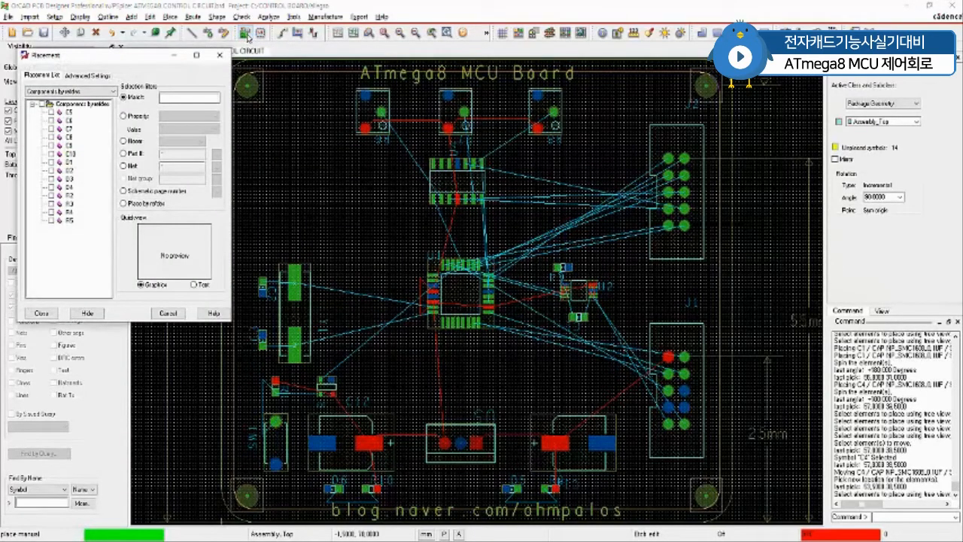
pyautogui.click(51, 162)
pyautogui.click(51, 170)
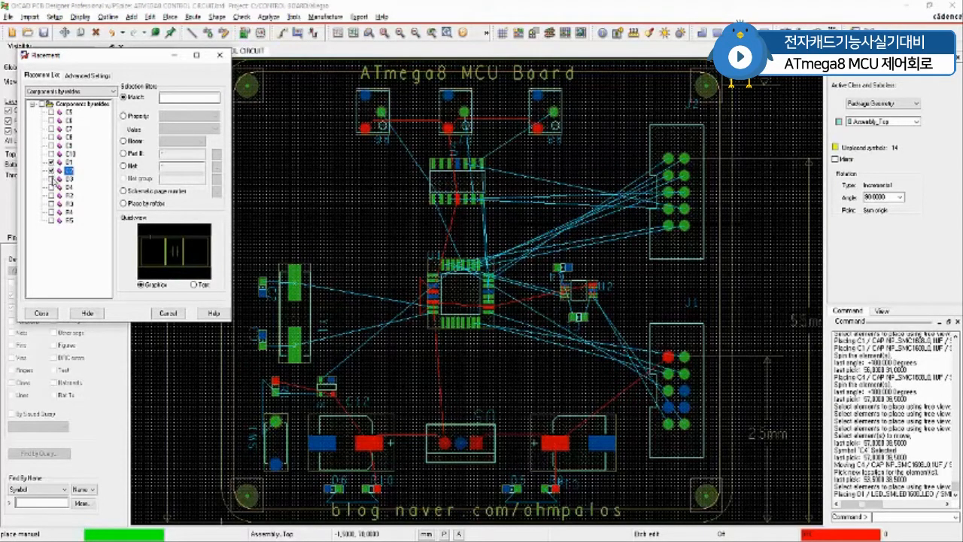
pyautogui.click(50, 178)
pyautogui.click(51, 186)
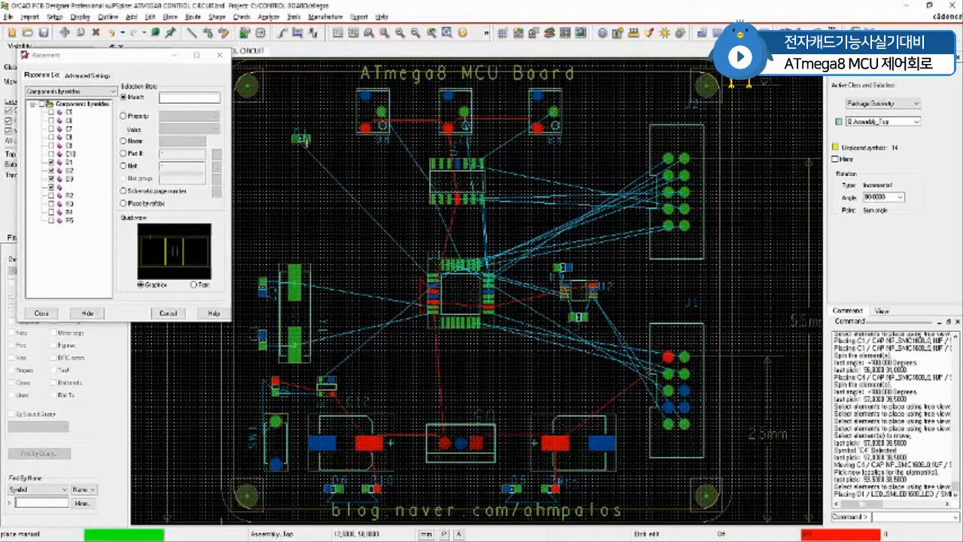
pyautogui.rightClick(302, 141)
pyautogui.click(334, 262)
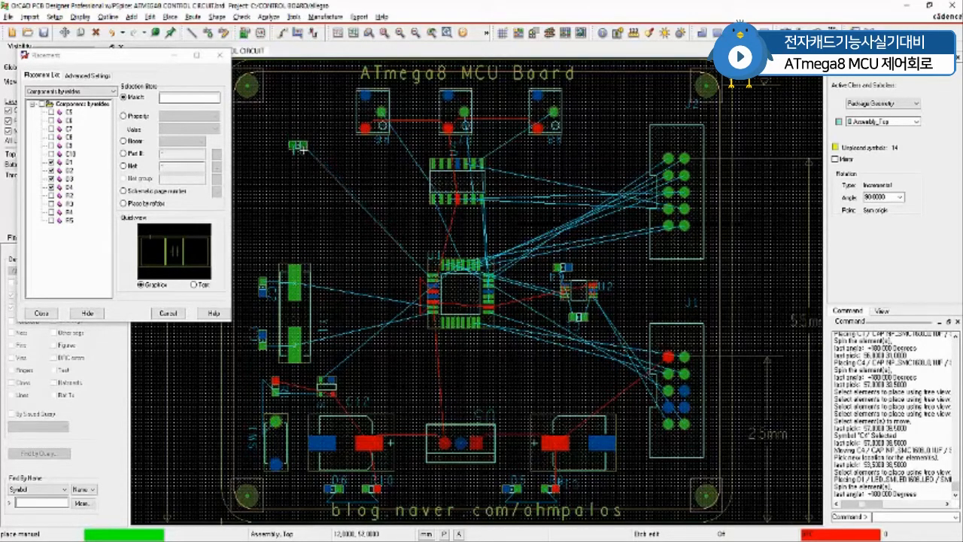
pyautogui.click(301, 155)
# Step: Place D2 at about (12, 52.5) mm and D3 at about (12, 49) mm below D1, both rotated 180°
pyautogui.rightClick(294, 185)
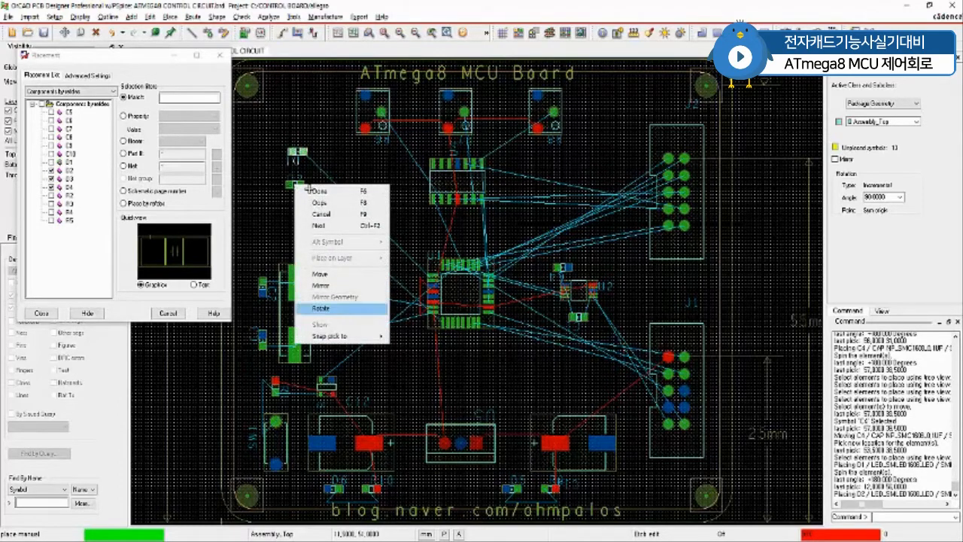
pyautogui.click(325, 308)
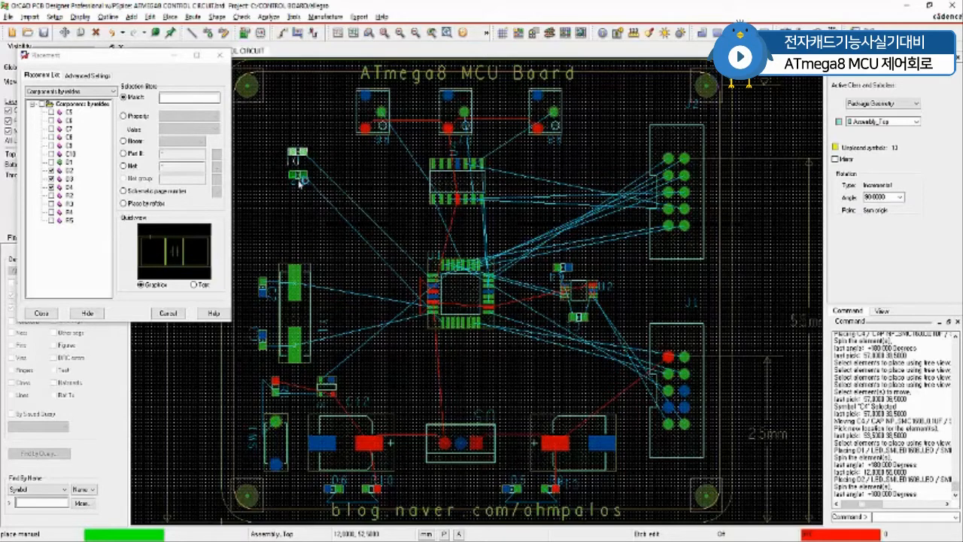
pyautogui.click(299, 181)
pyautogui.rightClick(300, 200)
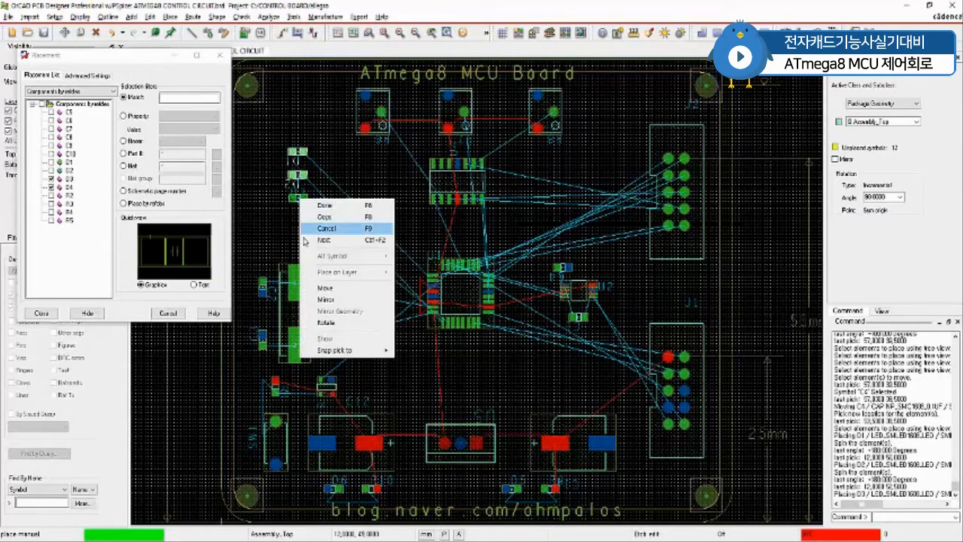
pyautogui.click(337, 322)
pyautogui.click(300, 201)
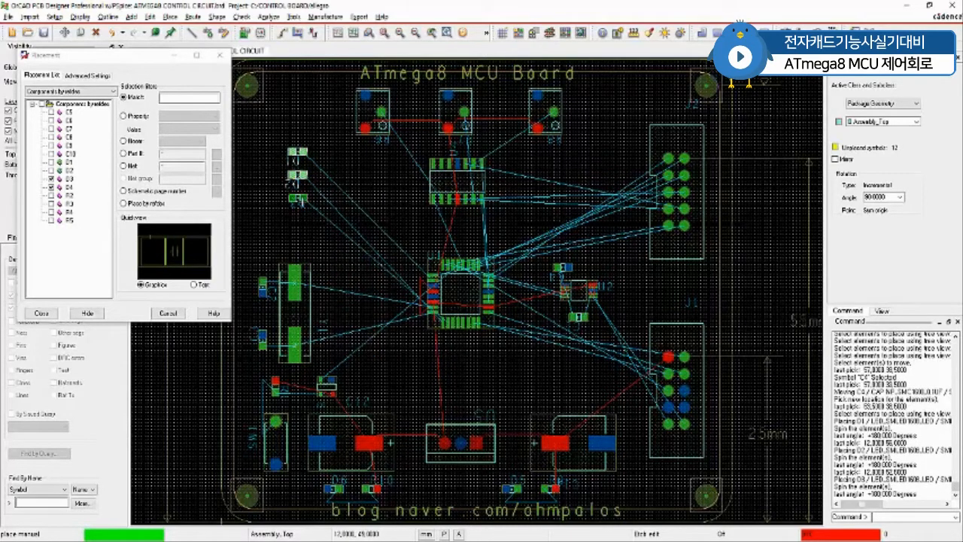
pyautogui.click(300, 200)
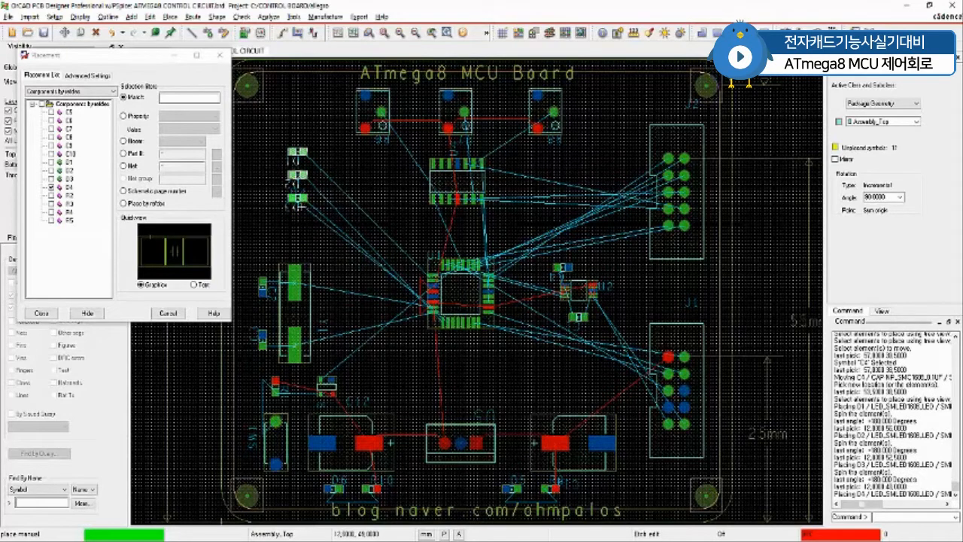
# Step: Place D4, rotated 180°, at about (12, 45.5) mm to finish the LED column
pyautogui.rightClick(300, 230)
pyautogui.click(337, 352)
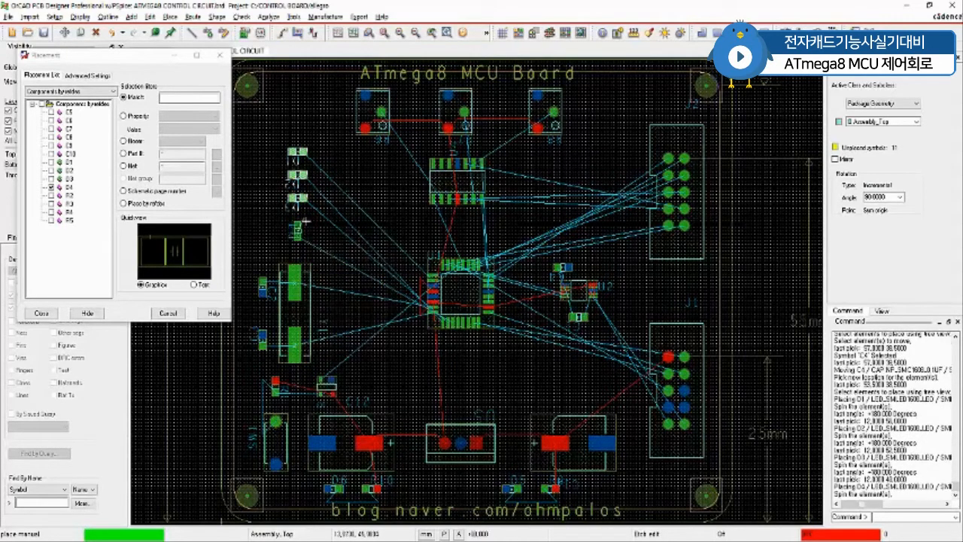
pyautogui.click(304, 221)
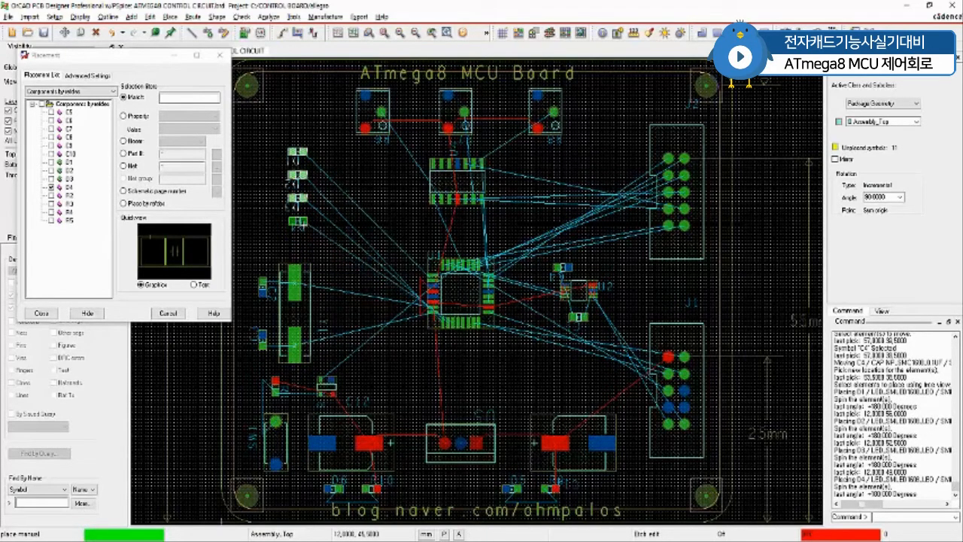
pyautogui.click(302, 225)
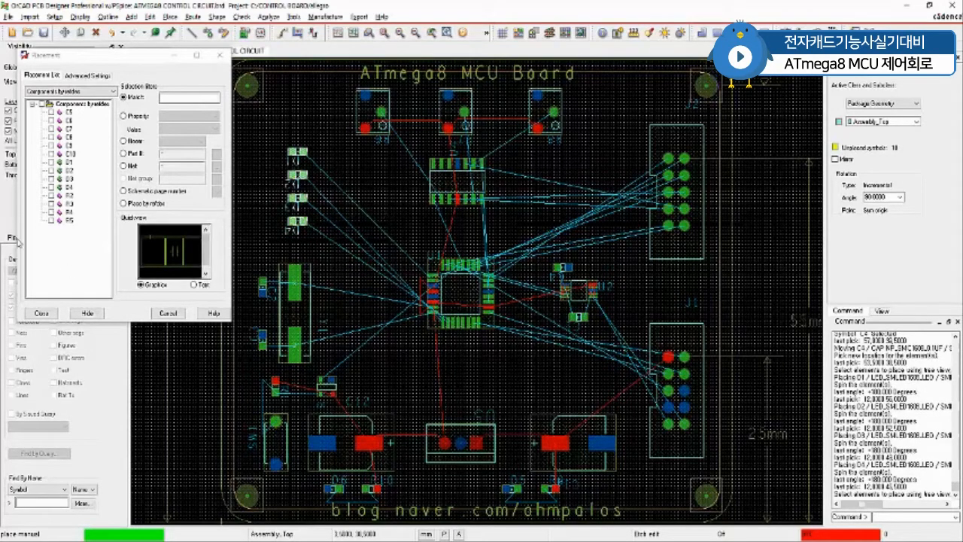
# Step: Choose resistors R2–R5 for placement and place R2, rotated 180°, at about (7, 56) mm beside D1
pyautogui.click(52, 195)
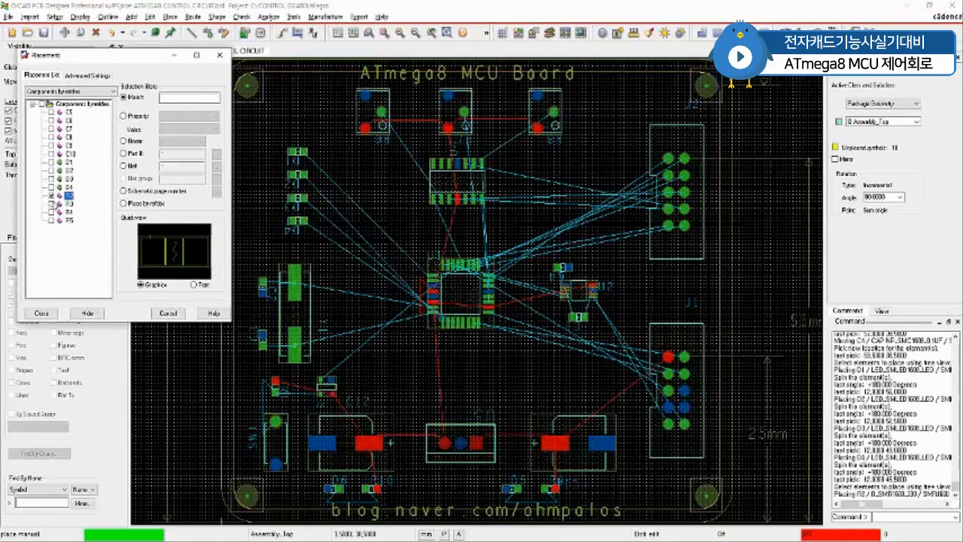
pyautogui.click(51, 204)
pyautogui.click(51, 212)
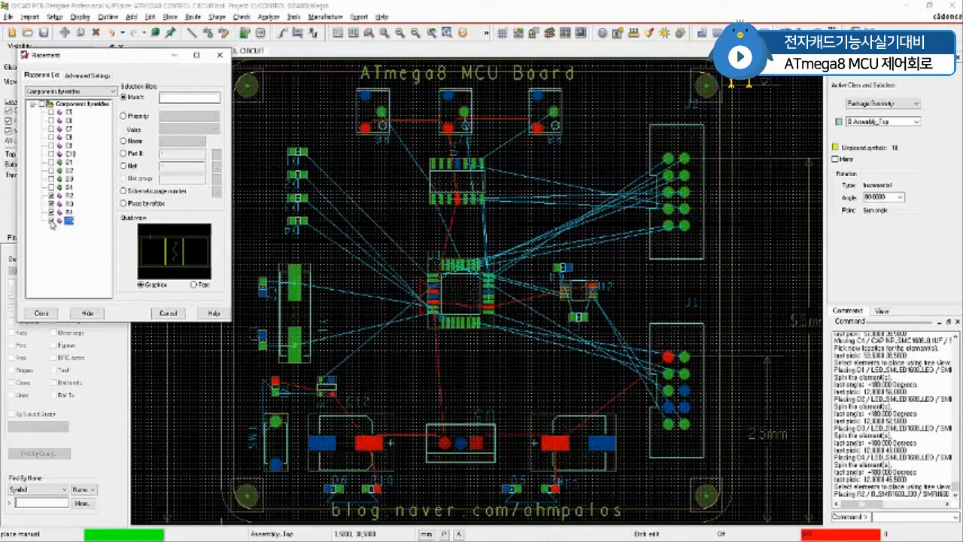
pyautogui.click(51, 220)
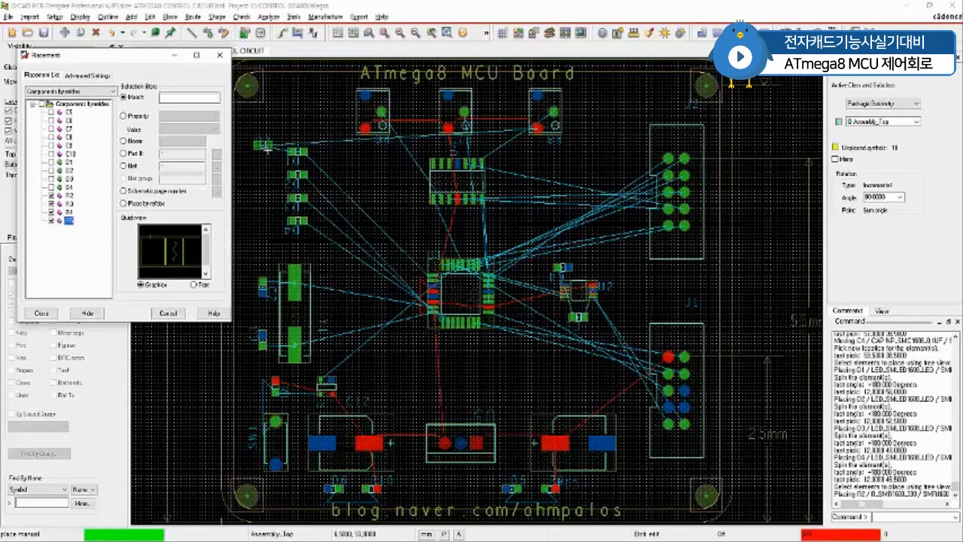
pyautogui.rightClick(263, 150)
pyautogui.click(292, 274)
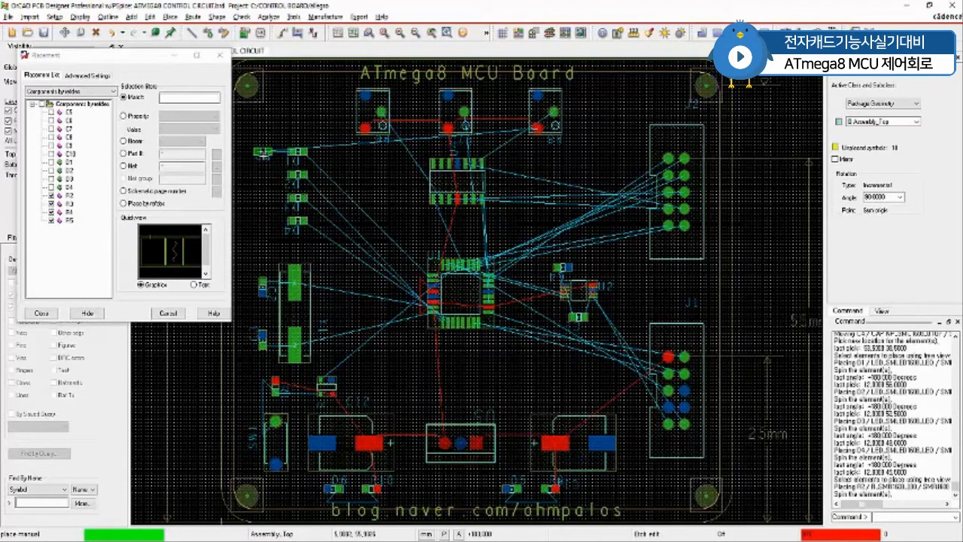
pyautogui.click(265, 154)
pyautogui.click(270, 156)
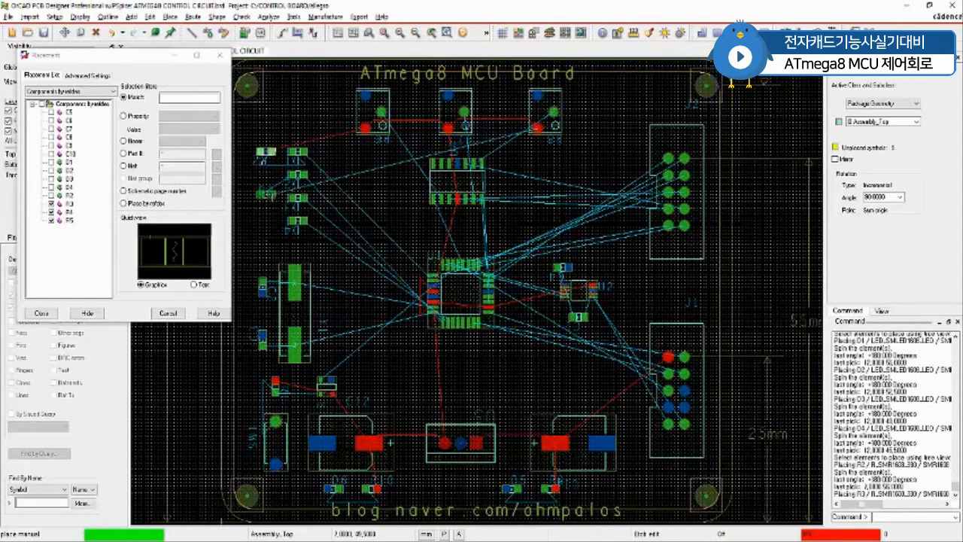
# Step: Place R3 at about (7, 52.5) mm beside D2 and R4 at about (7, 49) mm beside D3, both rotated 180°
pyautogui.rightClick(270, 180)
pyautogui.click(298, 306)
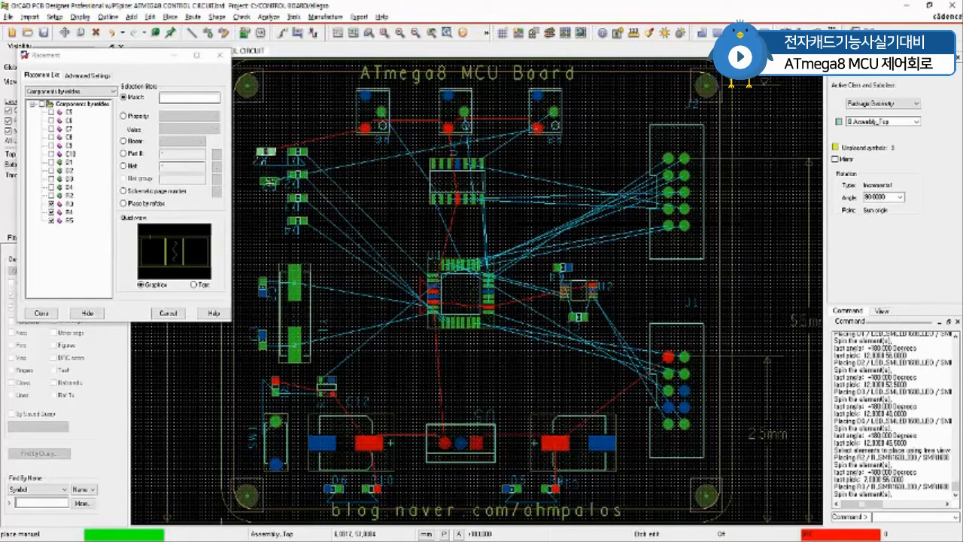
pyautogui.click(268, 178)
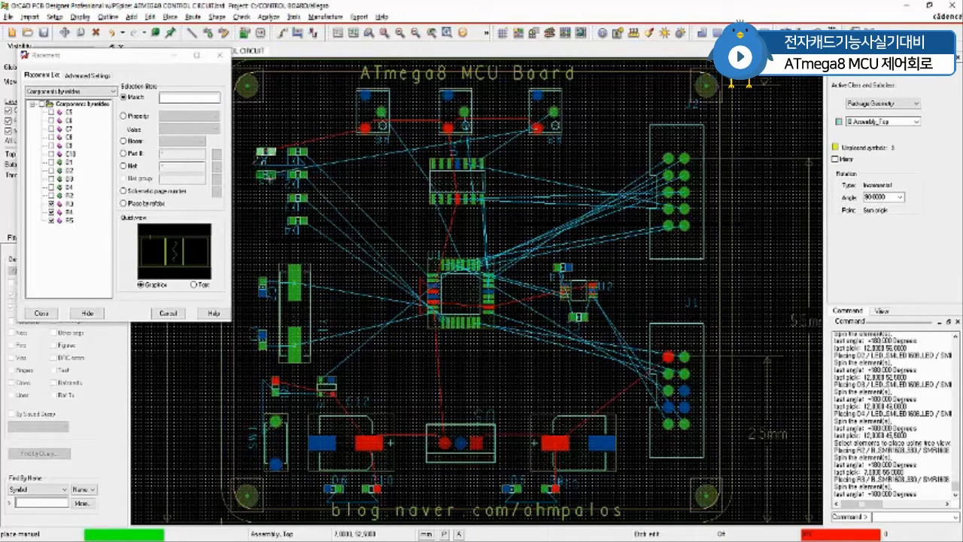
pyautogui.click(268, 177)
pyautogui.rightClick(269, 213)
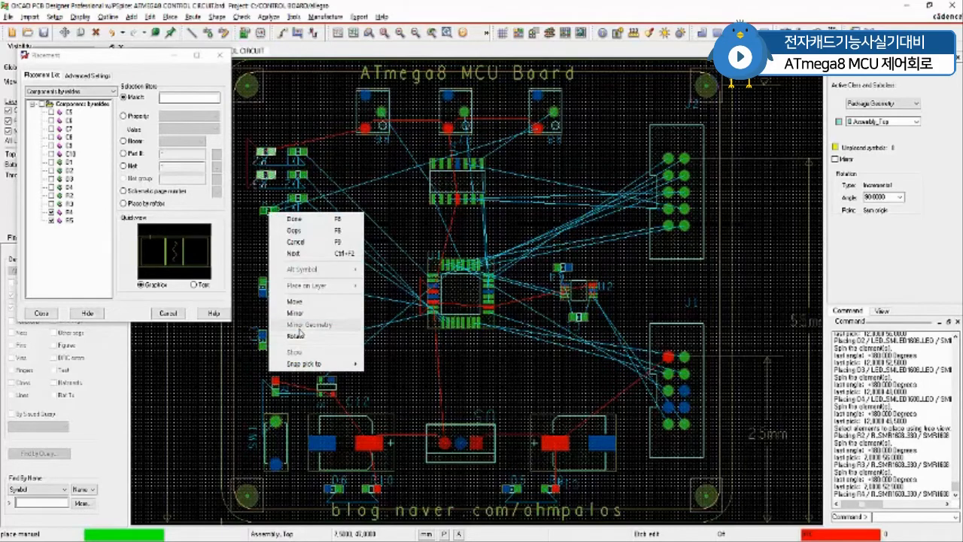
pyautogui.click(297, 336)
pyautogui.click(266, 205)
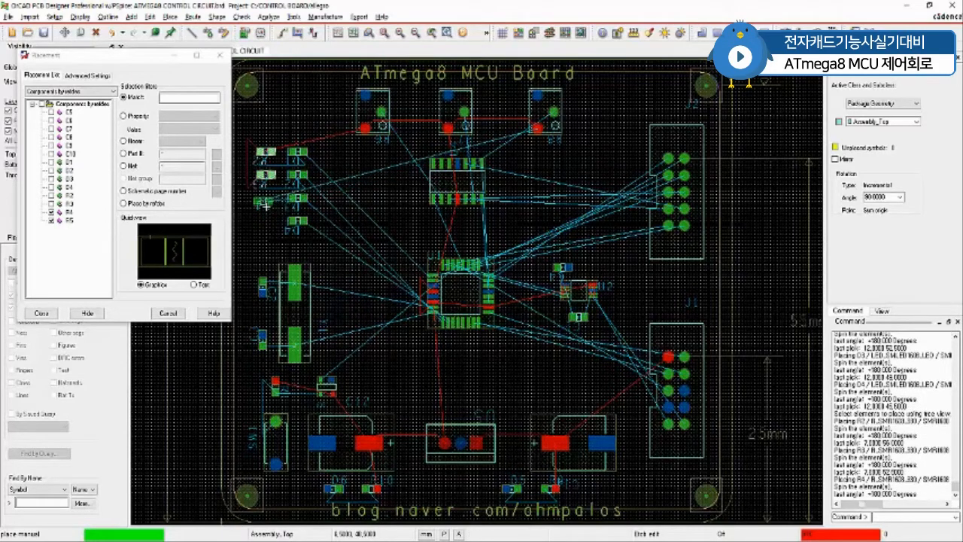
pyautogui.click(269, 200)
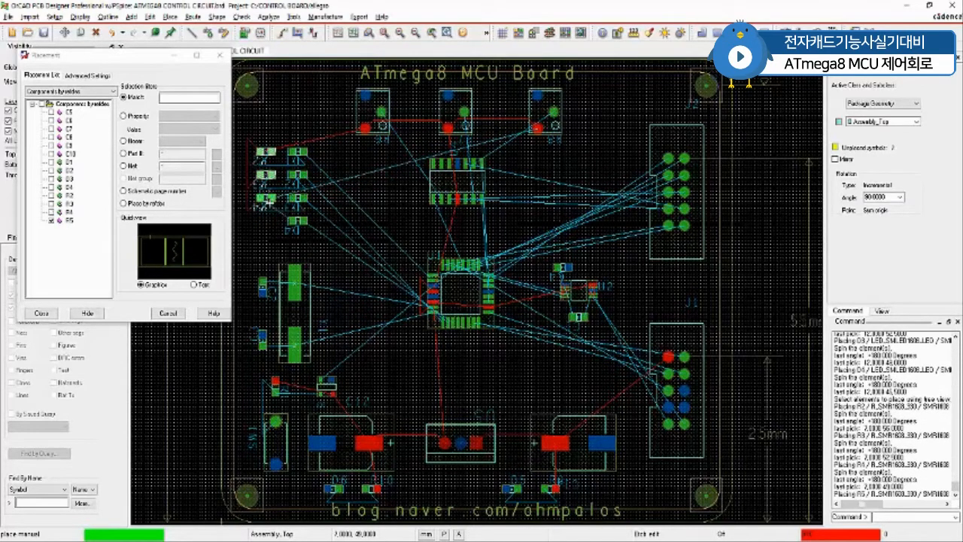
# Step: Place R5, rotated 180°, at about (7, 45.5) mm beside D4
pyautogui.rightClick(267, 234)
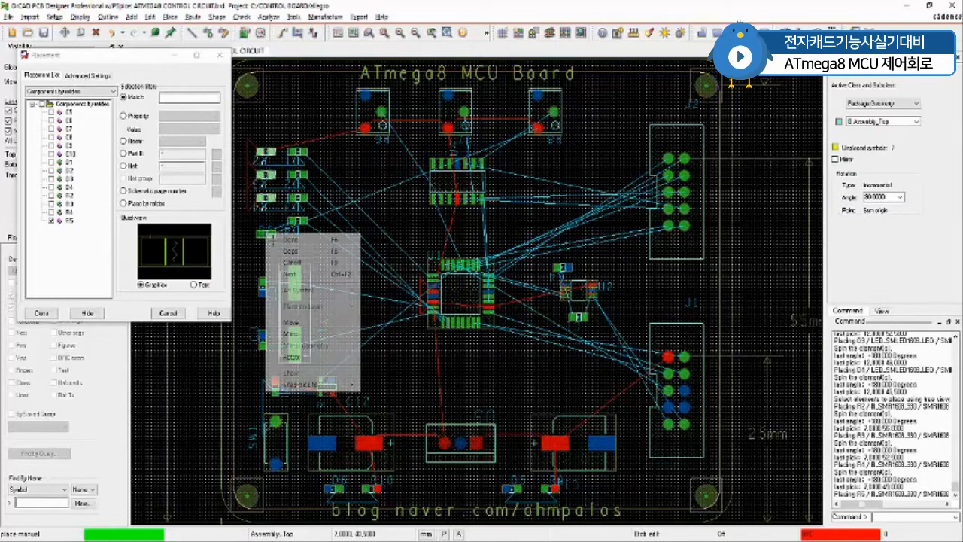
pyautogui.click(290, 357)
pyautogui.click(270, 227)
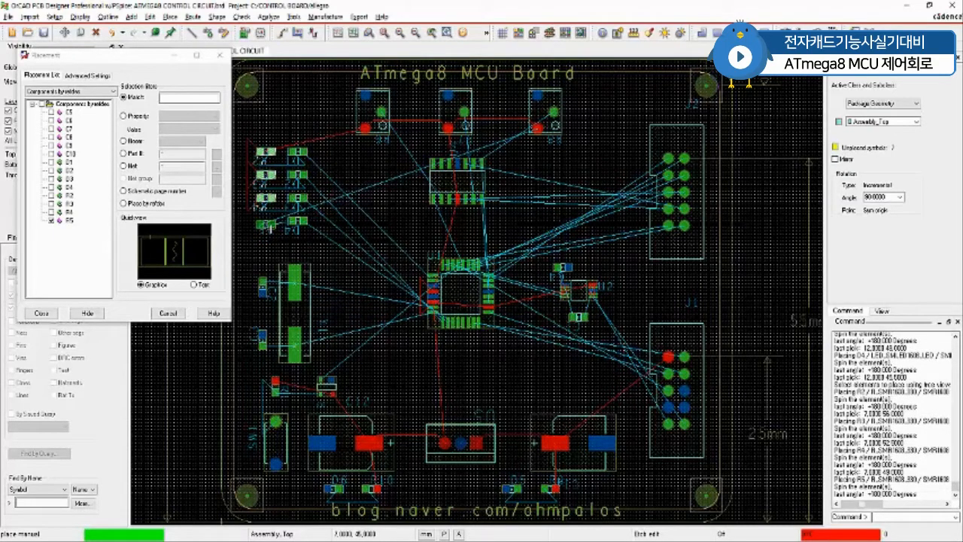
pyautogui.click(271, 224)
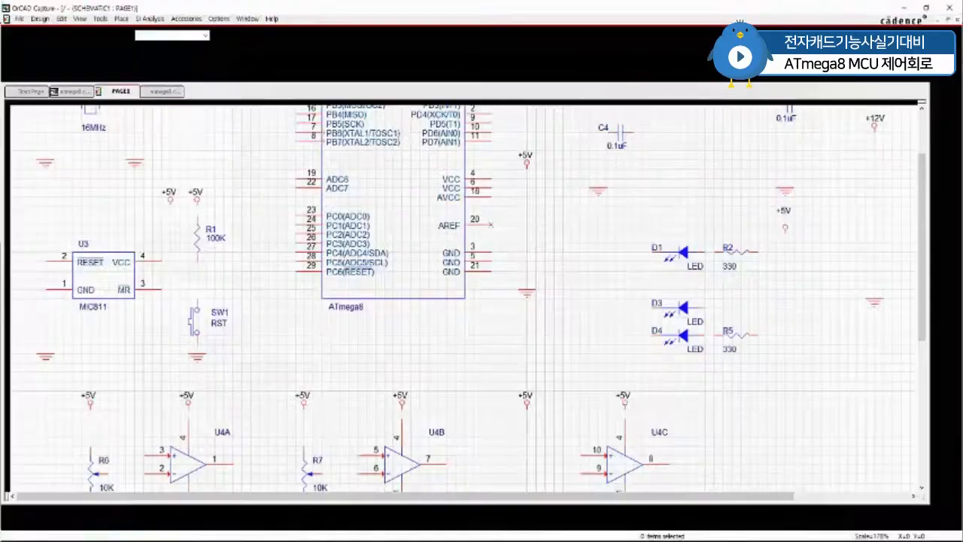
# Step: Check the remaining capacitors in the schematic and choose C5 through C10 for placement on the board
pyautogui.scroll(-3, 799, 425)
pyautogui.hscroll(3, 797, 436)
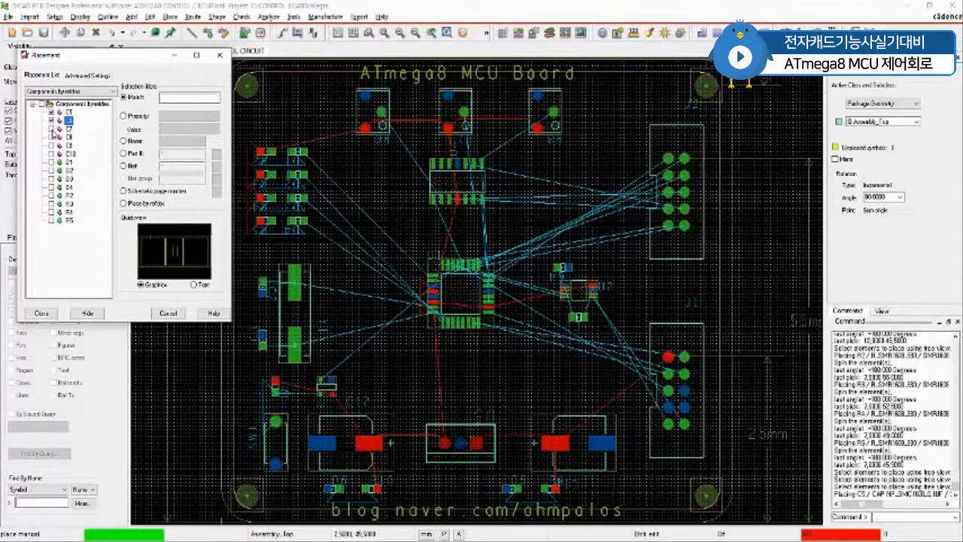
pyautogui.click(51, 130)
pyautogui.click(52, 137)
pyautogui.click(51, 145)
pyautogui.click(51, 154)
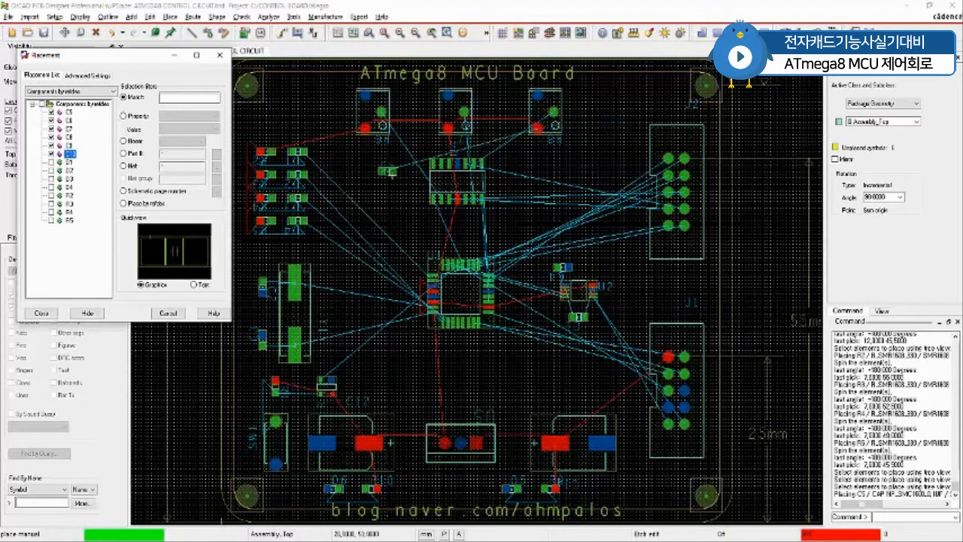
# Step: Place C5, rotated 180°, at about (26, 52.5) mm to the left of the upper IC U4
pyautogui.rightClick(386, 171)
pyautogui.click(409, 295)
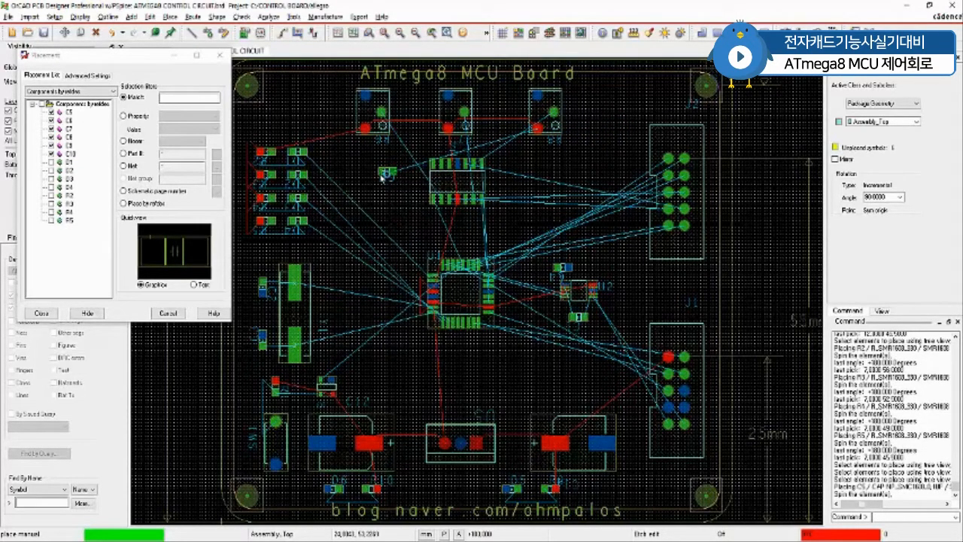
pyautogui.click(387, 175)
pyautogui.click(388, 176)
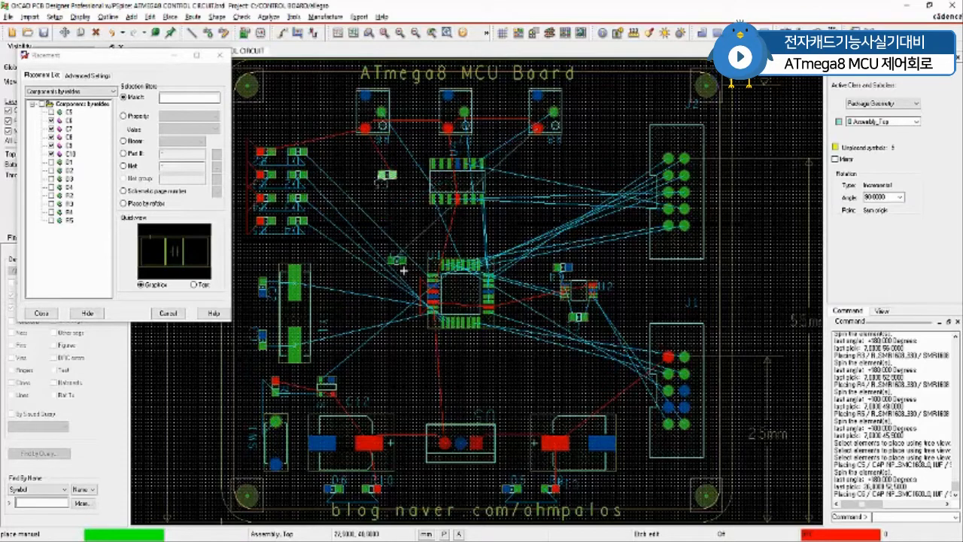
# Step: Place C6, rotated 180°, at about (24.5, 35) mm between the crystal Y1 and the central IC U1
pyautogui.rightClick(379, 297)
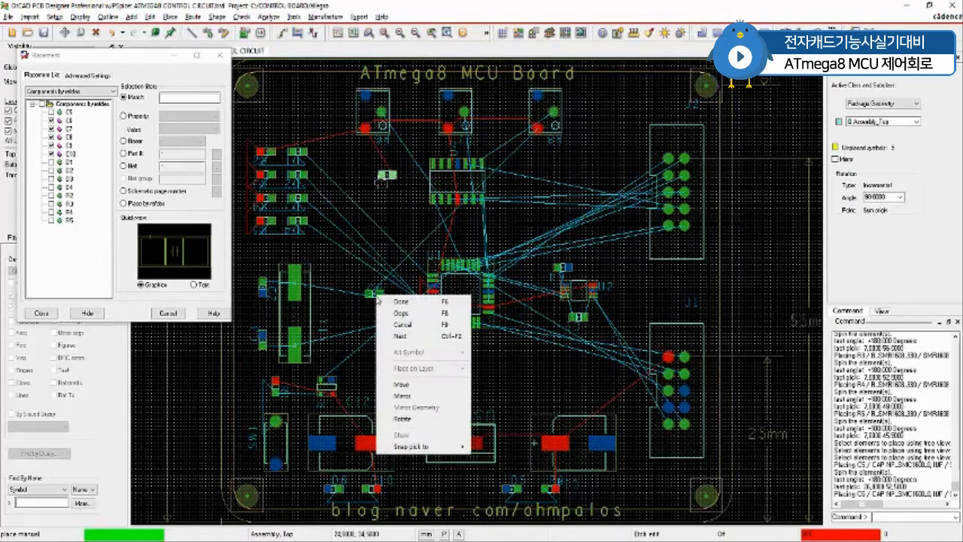
pyautogui.click(406, 419)
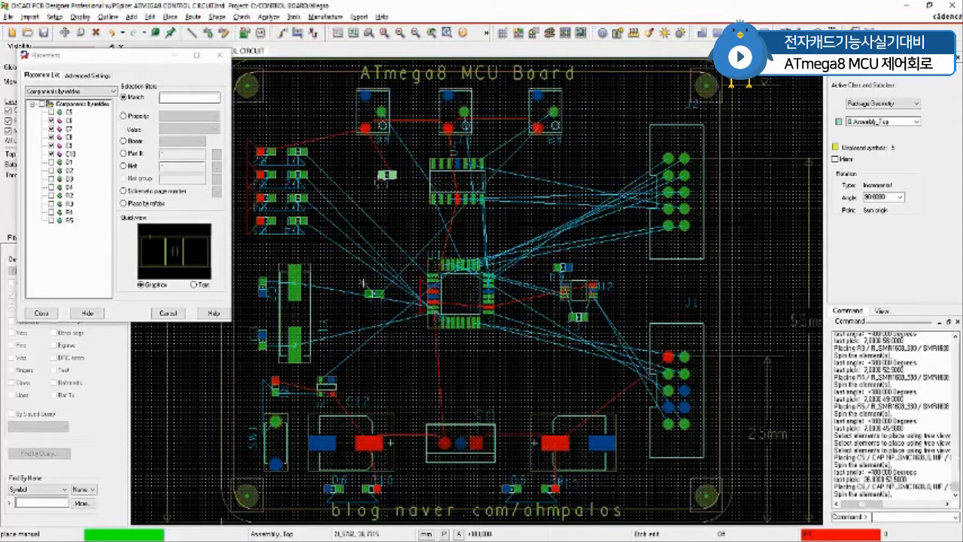
pyautogui.click(380, 298)
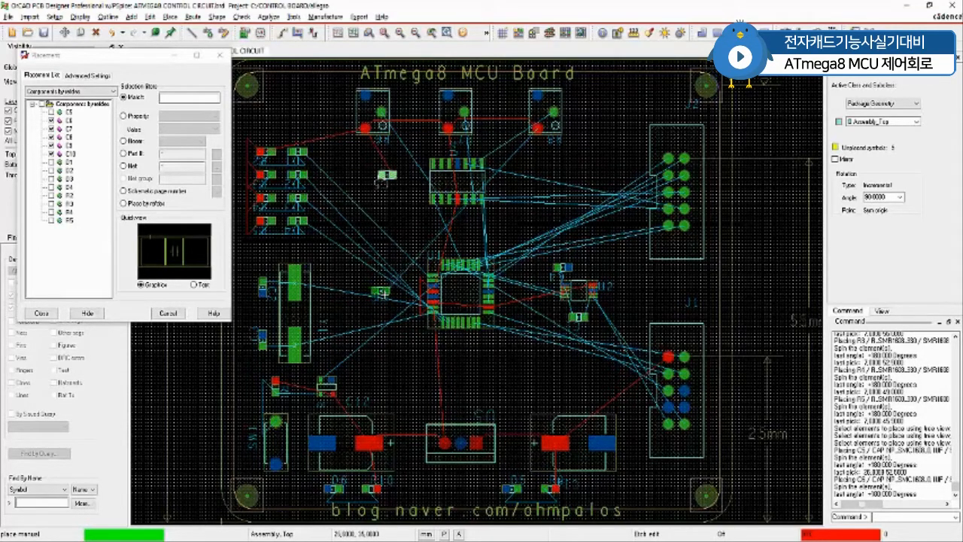
pyautogui.click(386, 174)
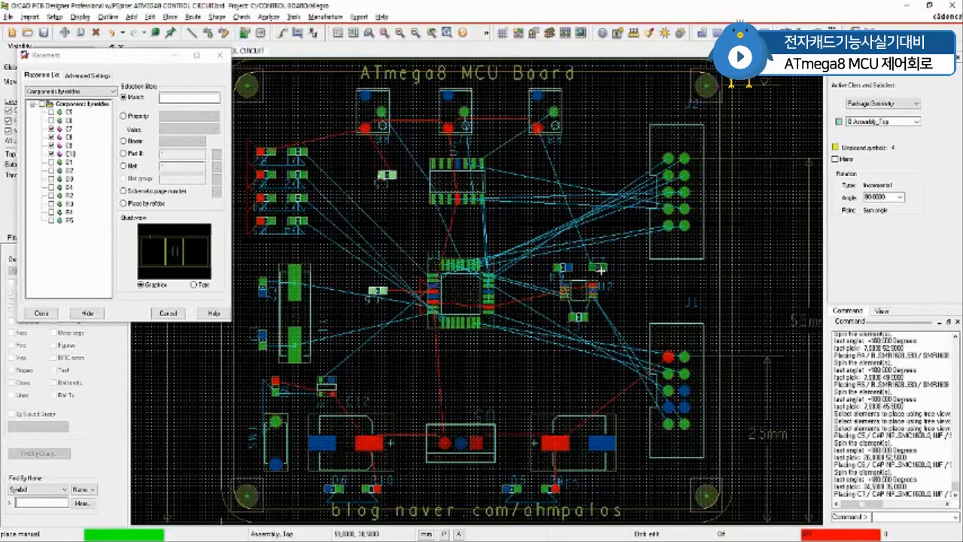
# Step: Place C7 at about (59, 38.5) mm, C8 at about (23.5, 19.5) mm and C9 at about (29.5, 5) mm
pyautogui.click(601, 268)
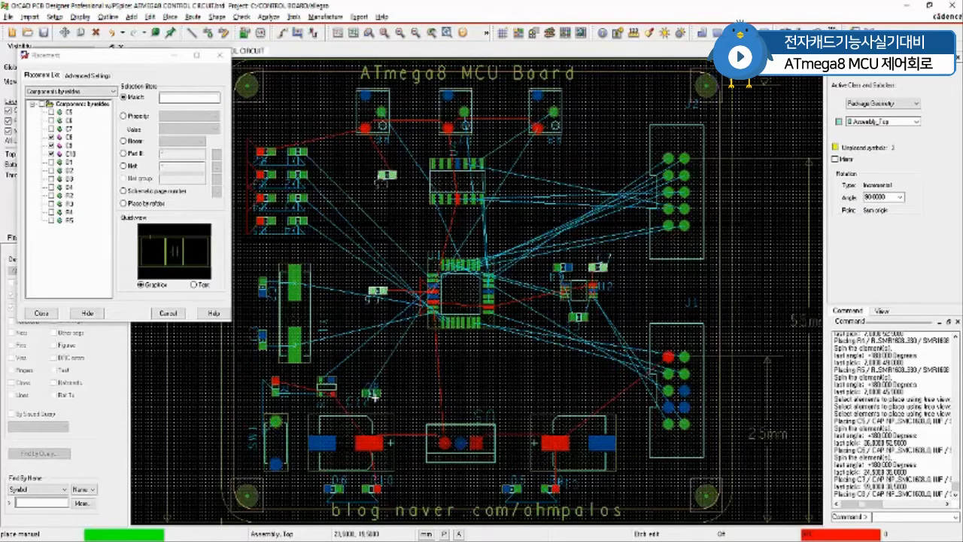
pyautogui.click(374, 397)
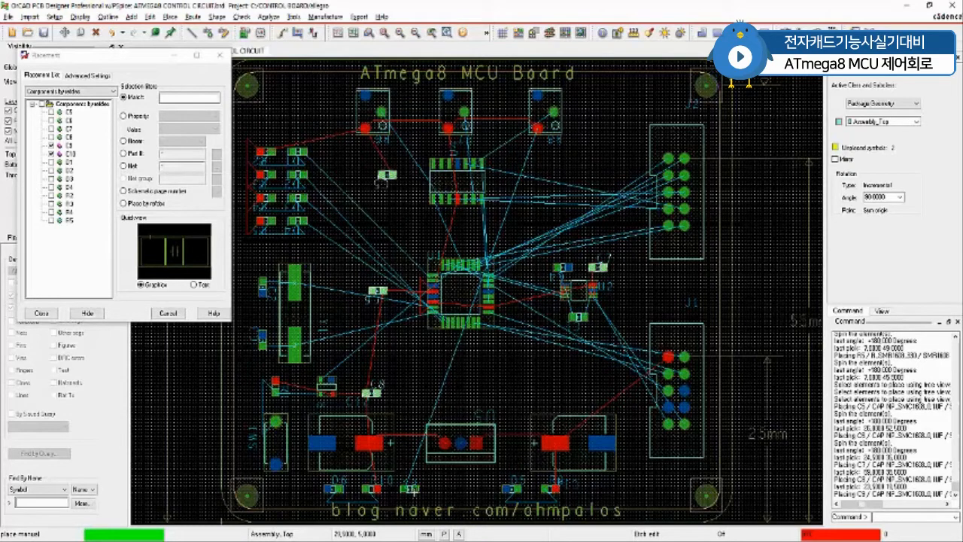
pyautogui.click(412, 489)
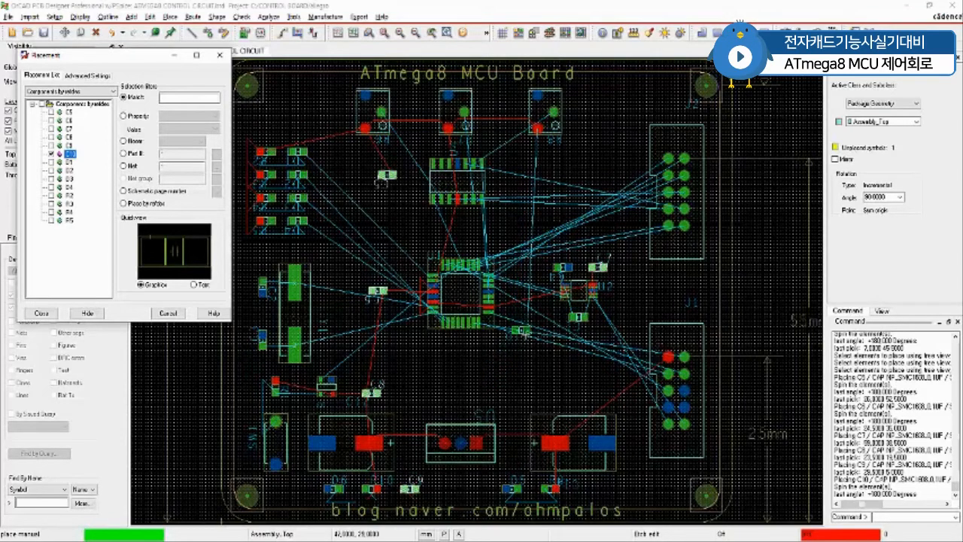
# Step: Place C10 at 0° rotation at about (48, 32.5) mm between U1 and U2, and end the component placement
pyautogui.rightClick(522, 330)
pyautogui.click(547, 453)
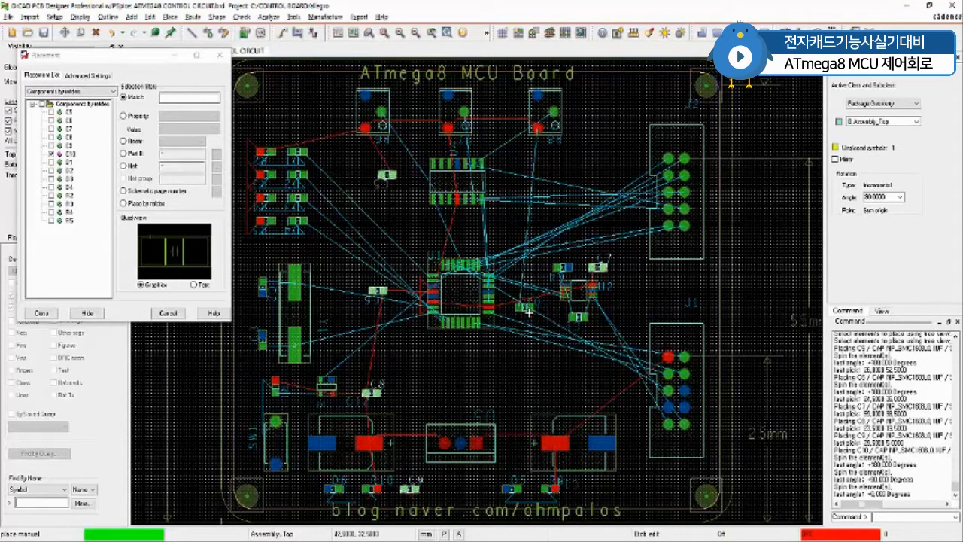
pyautogui.click(527, 309)
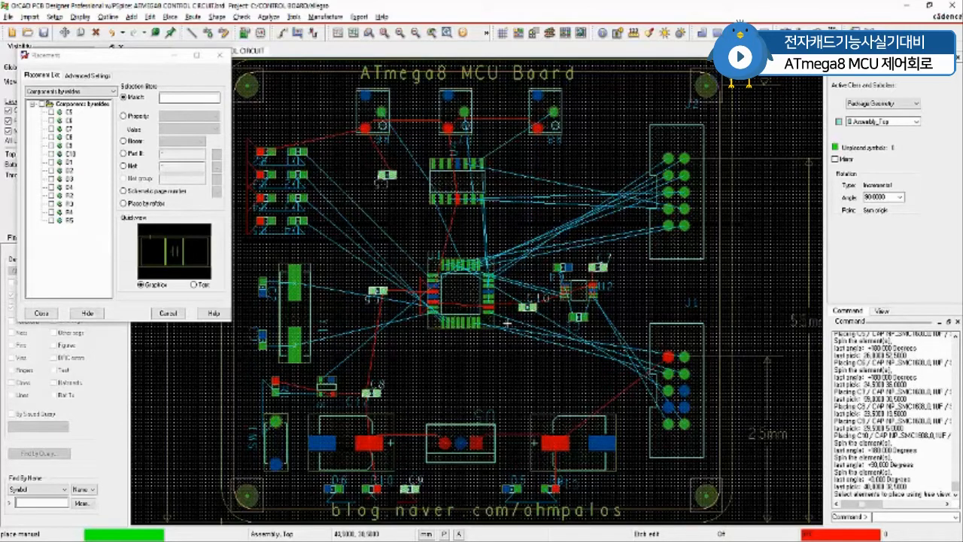
pyautogui.click(42, 313)
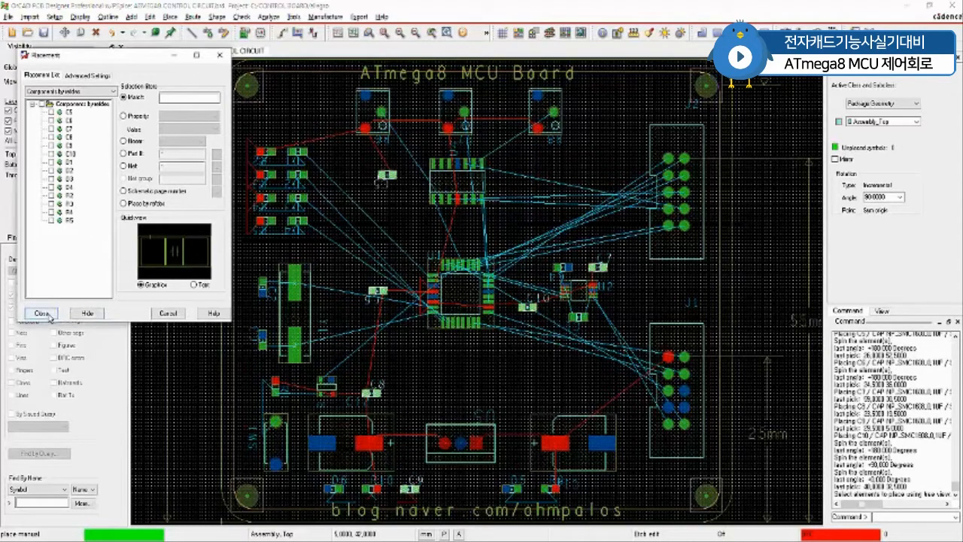
# Step: Turn off the grid display for the board
pyautogui.rightClick(770, 112)
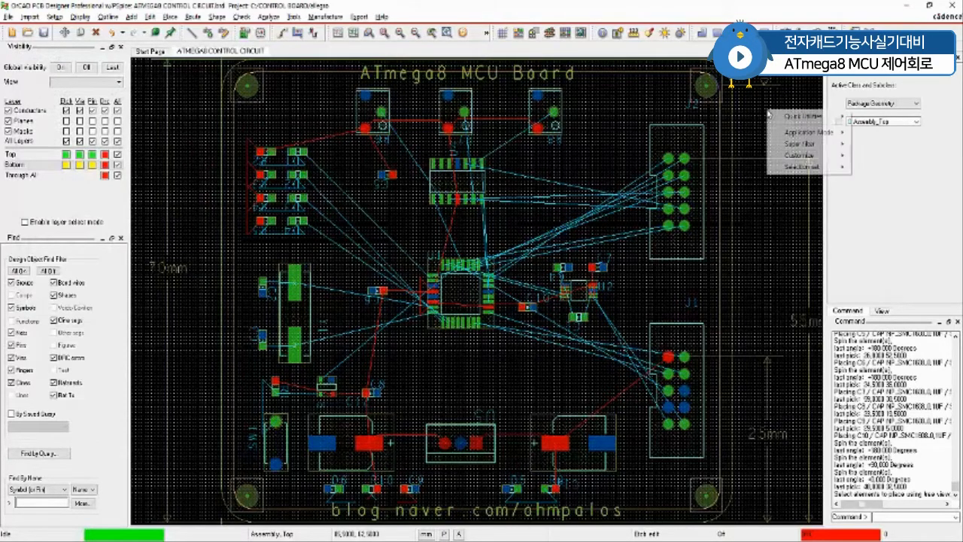
pyautogui.moveTo(786, 119)
pyautogui.click(873, 140)
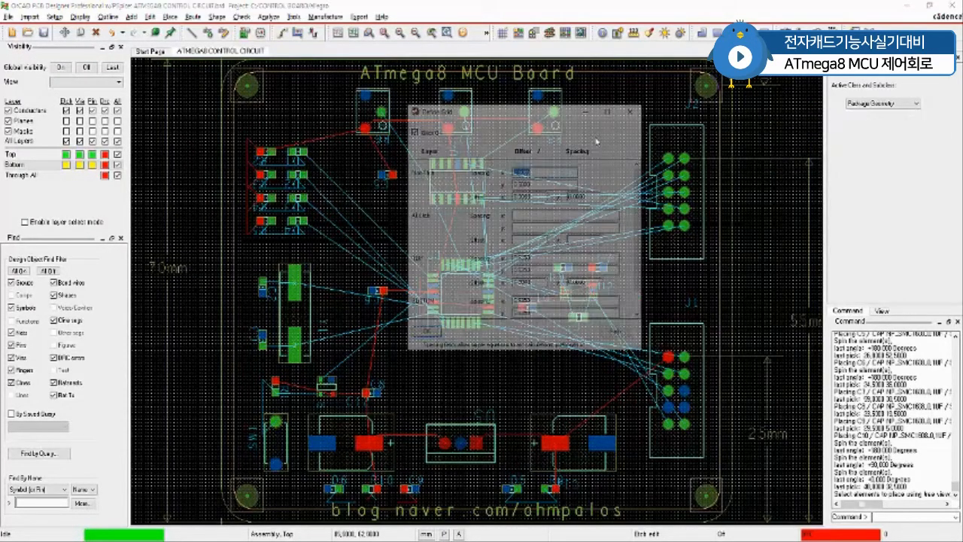
pyautogui.click(413, 133)
pyautogui.press('Return')
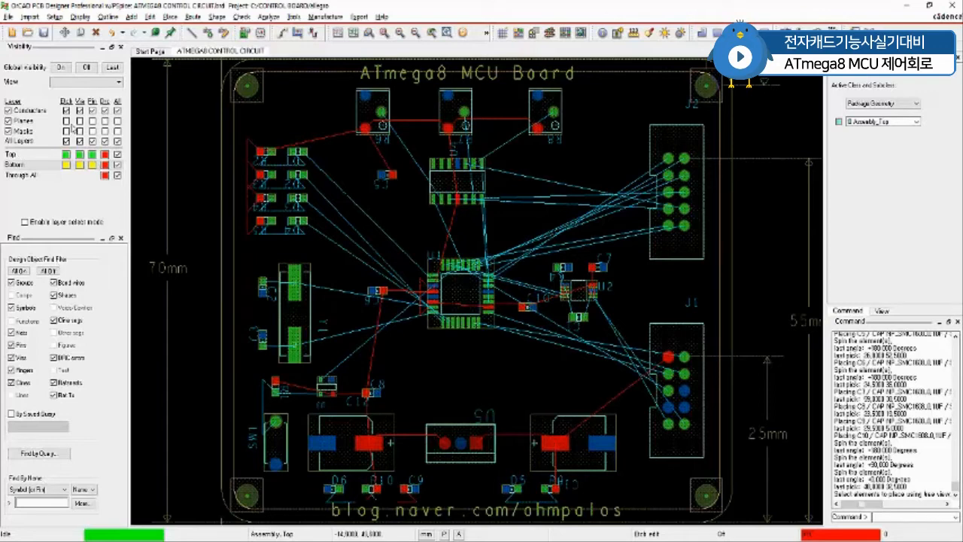
# Step: Move capacitor C8 to about (24, 19.5) mm
pyautogui.click(66, 34)
pyautogui.click(366, 393)
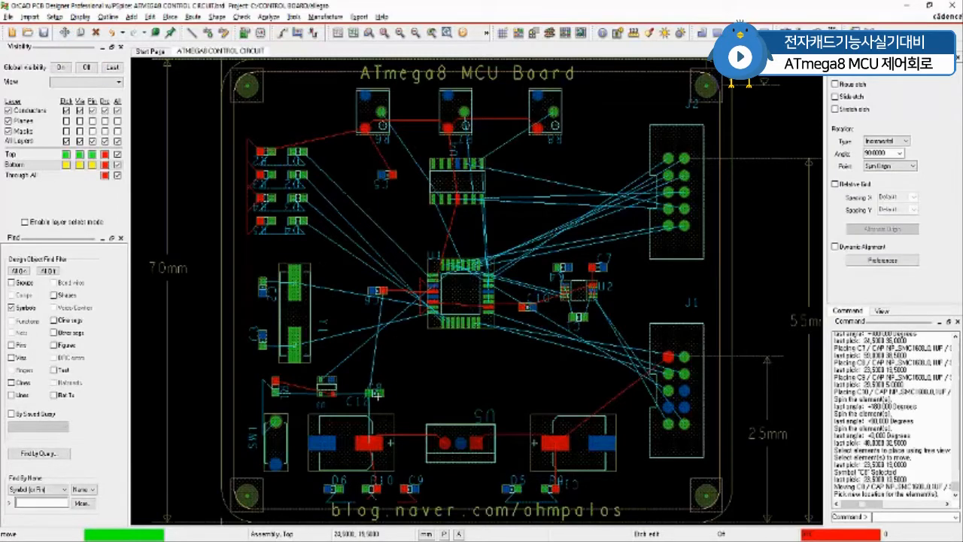
pyautogui.click(377, 396)
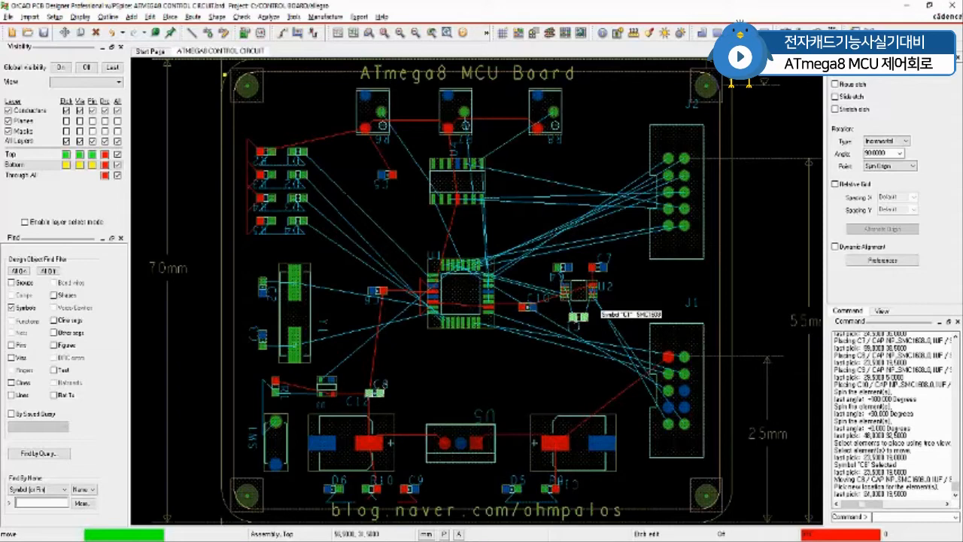
pyautogui.moveTo(224, 66); pyautogui.dragTo(267, 106)
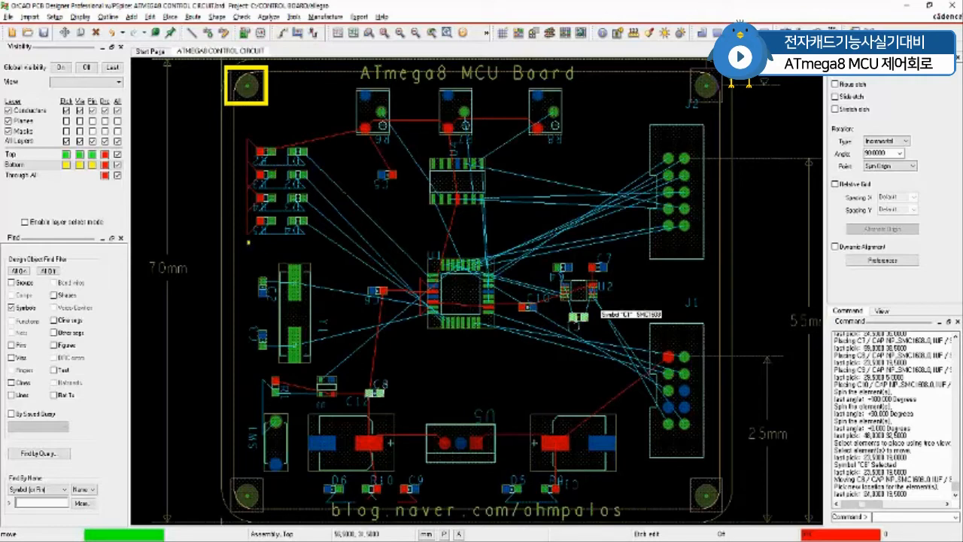
pyautogui.moveTo(258, 115)
pyautogui.mouseDown()
pyautogui.moveTo(251, 130)
pyautogui.moveTo(304, 112)
pyautogui.moveTo(291, 129)
pyautogui.mouseUp()
pyautogui.moveTo(314, 111)
pyautogui.mouseDown()
pyautogui.moveTo(301, 119)
pyautogui.moveTo(314, 128)
pyautogui.mouseUp()
pyautogui.moveTo(302, 121)
pyautogui.mouseDown()
pyautogui.moveTo(318, 118)
pyautogui.moveTo(310, 131)
pyautogui.mouseUp()
pyautogui.moveTo(327, 111)
pyautogui.mouseDown()
pyautogui.moveTo(319, 130)
pyautogui.moveTo(341, 128)
pyautogui.mouseUp()
pyautogui.moveTo(349, 112)
pyautogui.mouseDown()
pyautogui.moveTo(353, 123)
pyautogui.moveTo(341, 129)
pyautogui.moveTo(365, 110)
pyautogui.mouseUp()
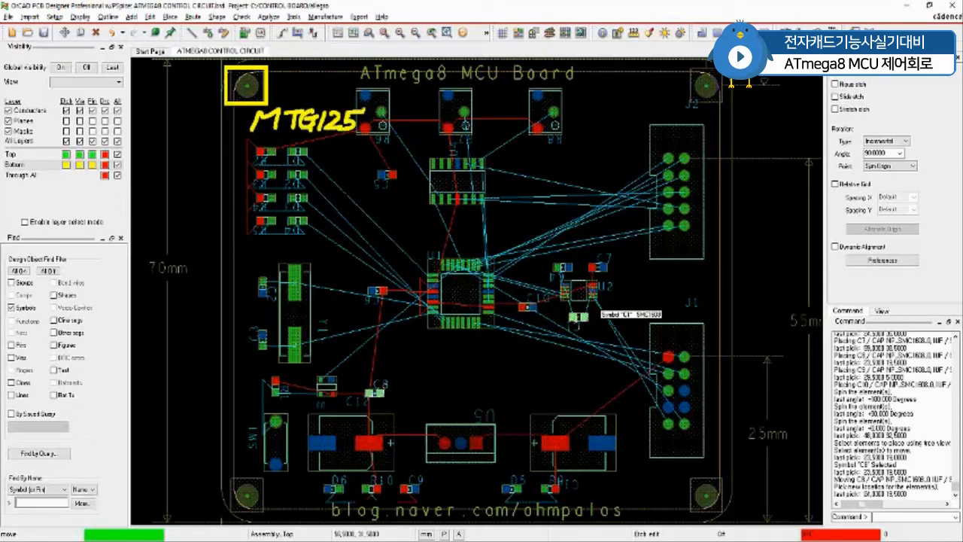
pyautogui.moveTo(320, 138); pyautogui.dragTo(359, 137)
pyautogui.moveTo(369, 139)
pyautogui.mouseDown()
pyautogui.moveTo(431, 124)
pyautogui.moveTo(436, 140)
pyautogui.mouseUp()
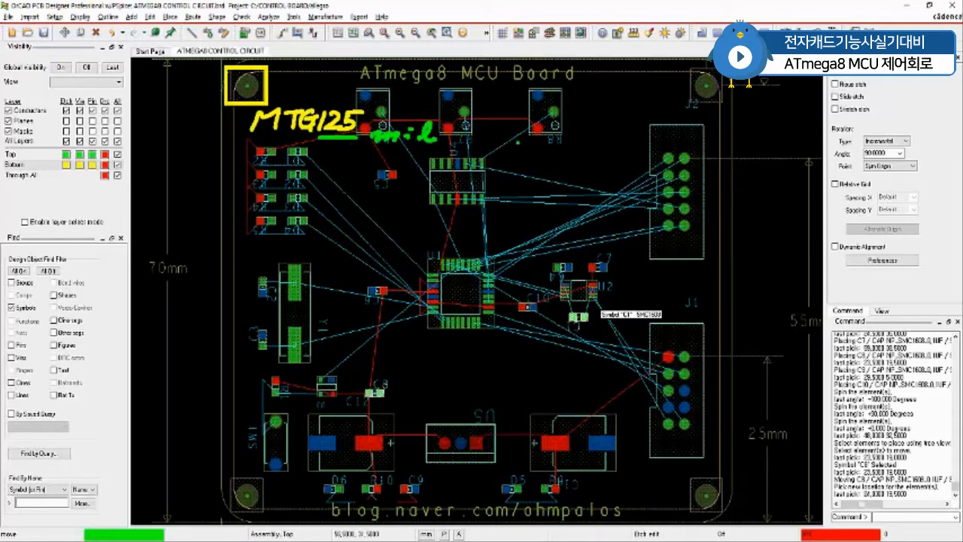
pyautogui.press('p')
pyautogui.keyDown('ctrl'); pyautogui.keyDown('shift'); pyautogui.moveTo(537, 133); pyautogui.dragTo(456, 135); pyautogui.keyUp('shift'); pyautogui.keyUp('ctrl')
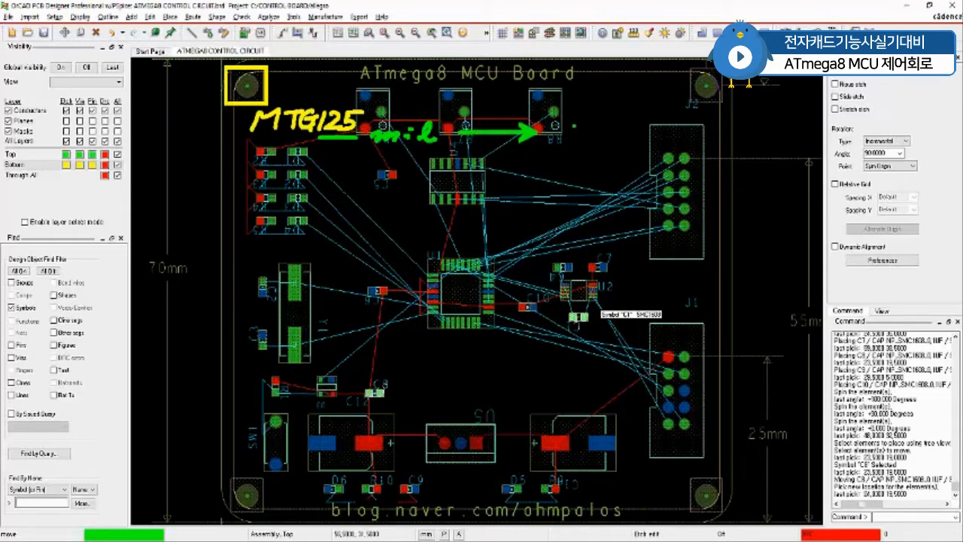
pyautogui.moveTo(559, 121)
pyautogui.mouseDown()
pyautogui.moveTo(559, 134)
pyautogui.moveTo(586, 129)
pyautogui.mouseUp()
pyautogui.click(576, 131)
pyautogui.moveTo(600, 118)
pyautogui.mouseDown()
pyautogui.moveTo(604, 133)
pyautogui.moveTo(623, 128)
pyautogui.moveTo(611, 133)
pyautogui.mouseUp()
pyautogui.moveTo(616, 117); pyautogui.dragTo(626, 115)
pyautogui.click(587, 143)
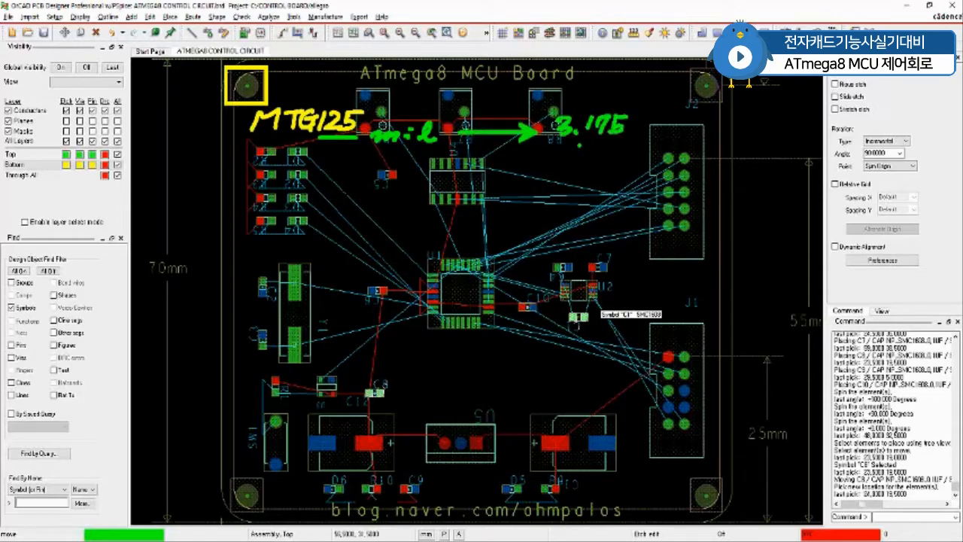
pyautogui.moveTo(561, 140); pyautogui.dragTo(628, 143)
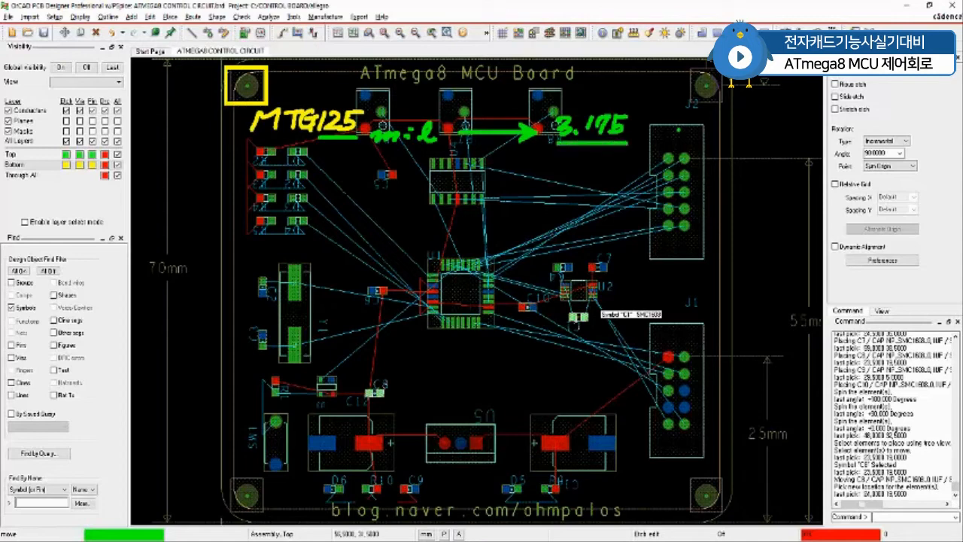
pyautogui.moveTo(698, 128)
pyautogui.keyDown('ctrl'); pyautogui.keyDown('shift'); pyautogui.mouseDown()
pyautogui.moveTo(639, 127)
pyautogui.moveTo(709, 135)
pyautogui.moveTo(742, 121)
pyautogui.moveTo(723, 145)
pyautogui.mouseUp(); pyautogui.keyUp('shift'); pyautogui.keyUp('ctrl')
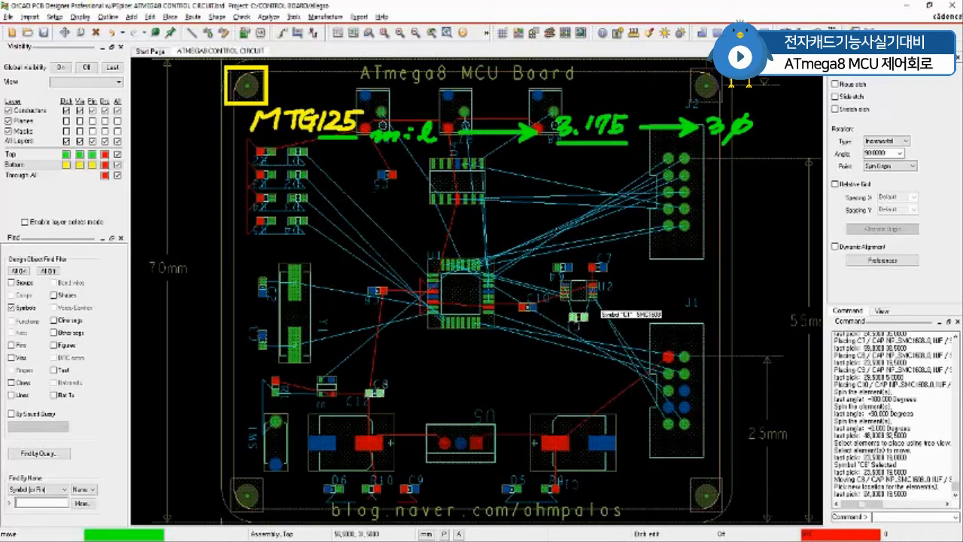
# Step: Convert 125 mil to millimetres with the unit converter and close it
pyautogui.write('125')
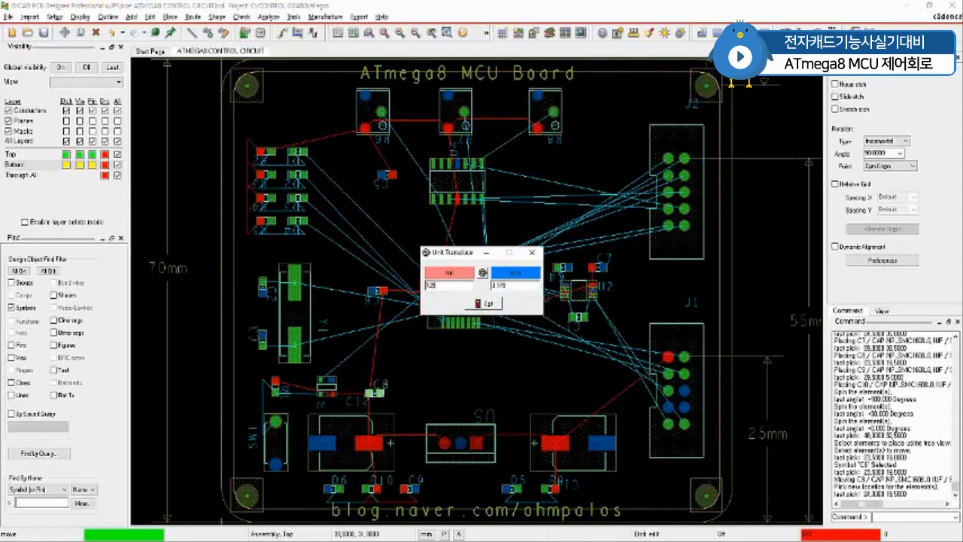
pyautogui.doubleClick(500, 285)
pyautogui.click(532, 253)
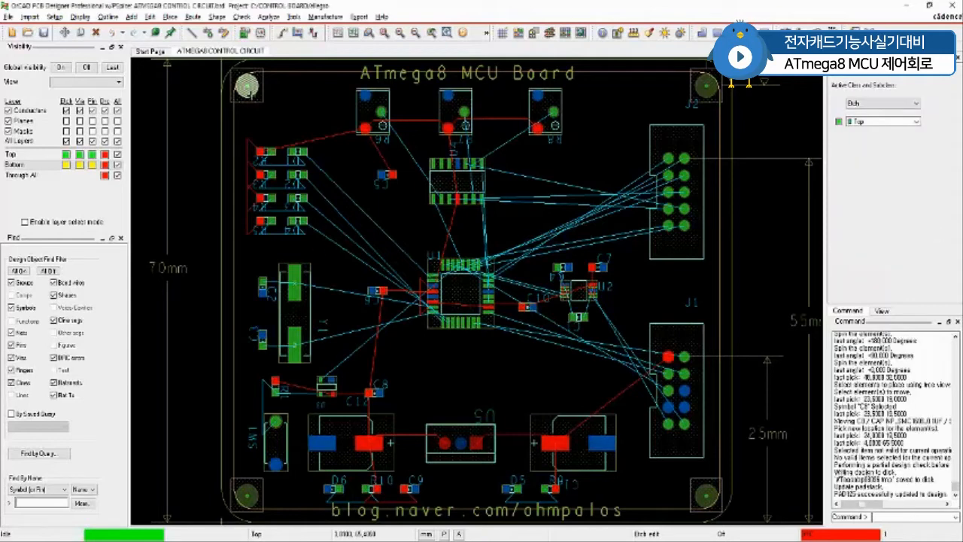
# Step: Open the design padstack of the upper-left mounting hole for editing across all instances and show its drill settings
pyautogui.click(248, 87)
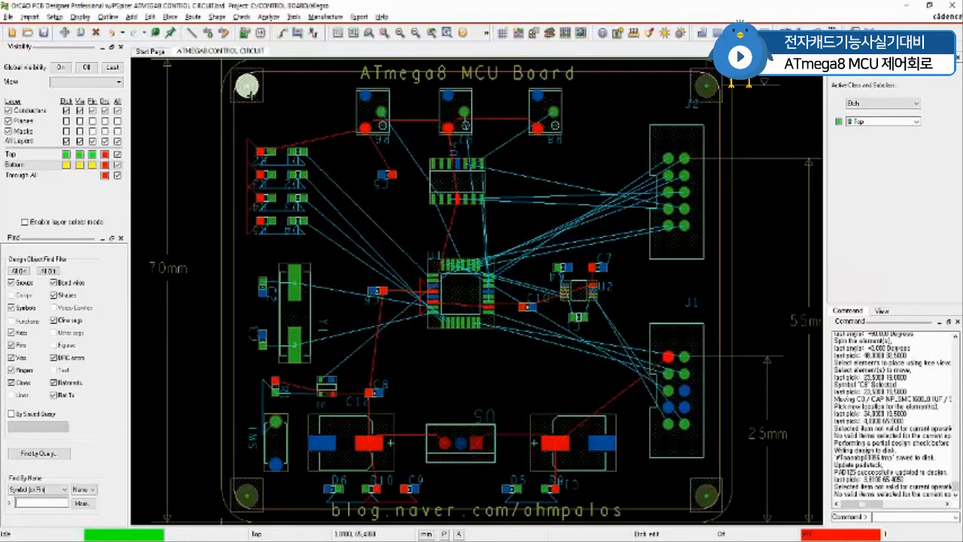
pyautogui.rightClick(255, 99)
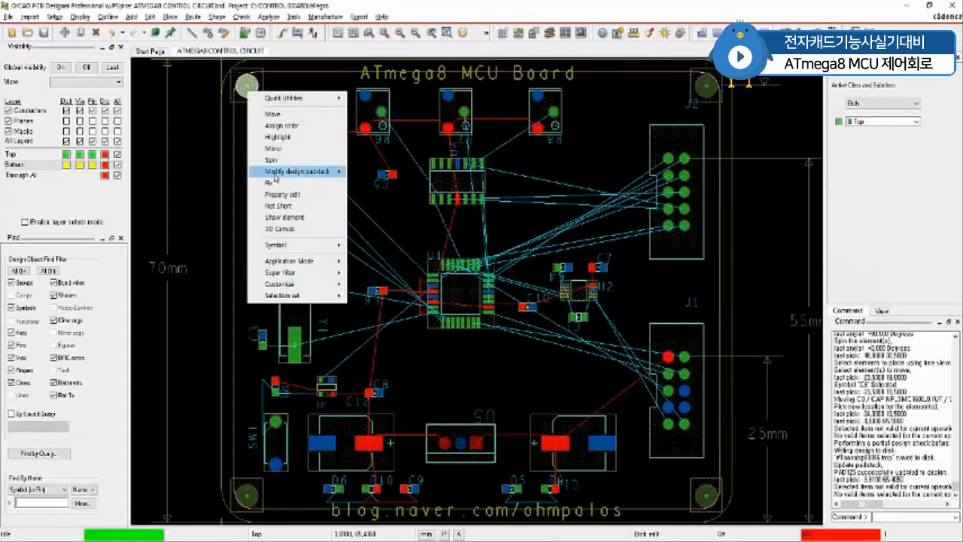
pyautogui.moveTo(284, 176)
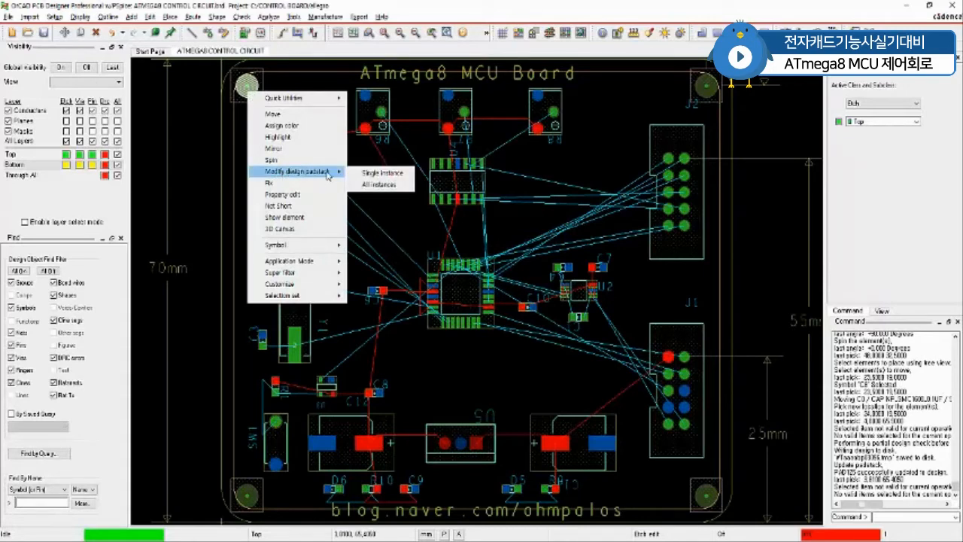
pyautogui.click(396, 185)
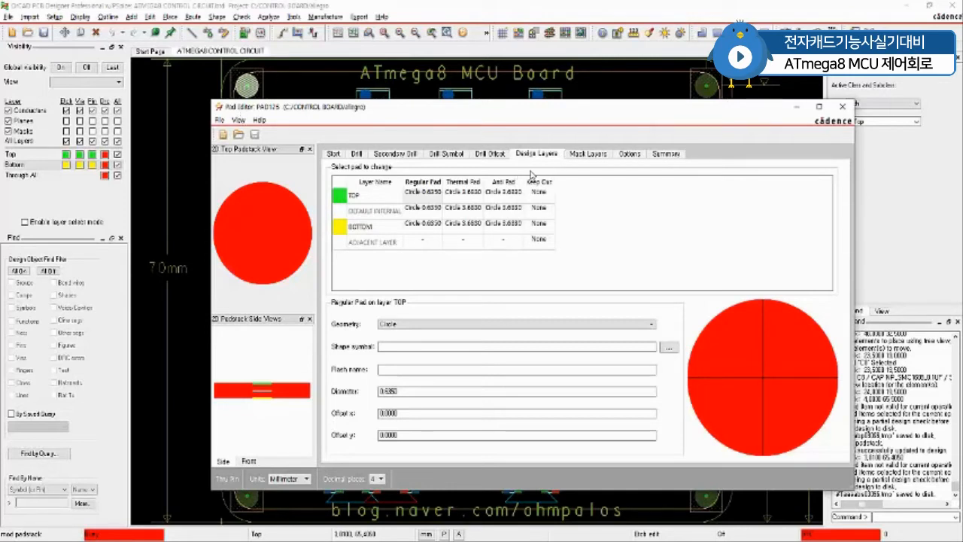
pyautogui.click(357, 153)
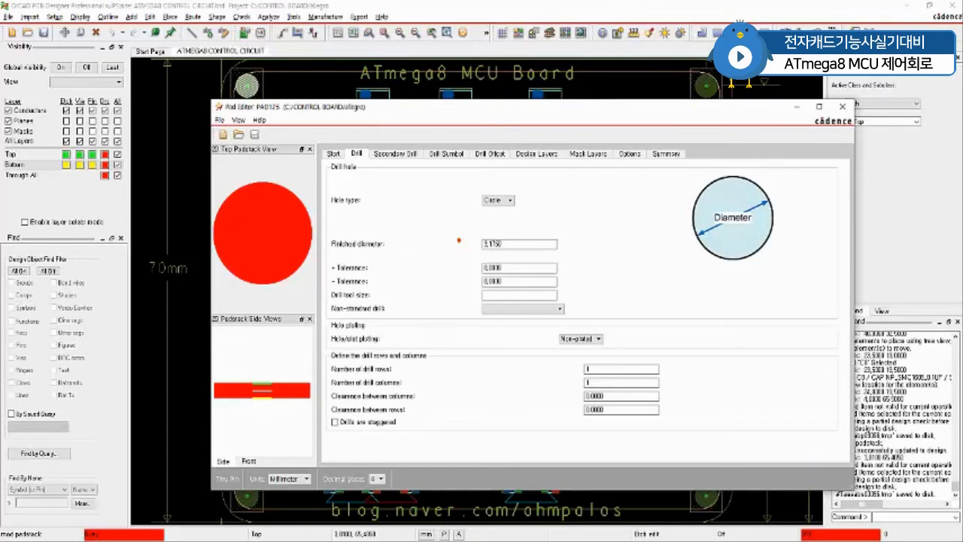
pyautogui.moveTo(467, 232)
pyautogui.mouseDown()
pyautogui.moveTo(521, 255)
pyautogui.moveTo(559, 253)
pyautogui.mouseUp()
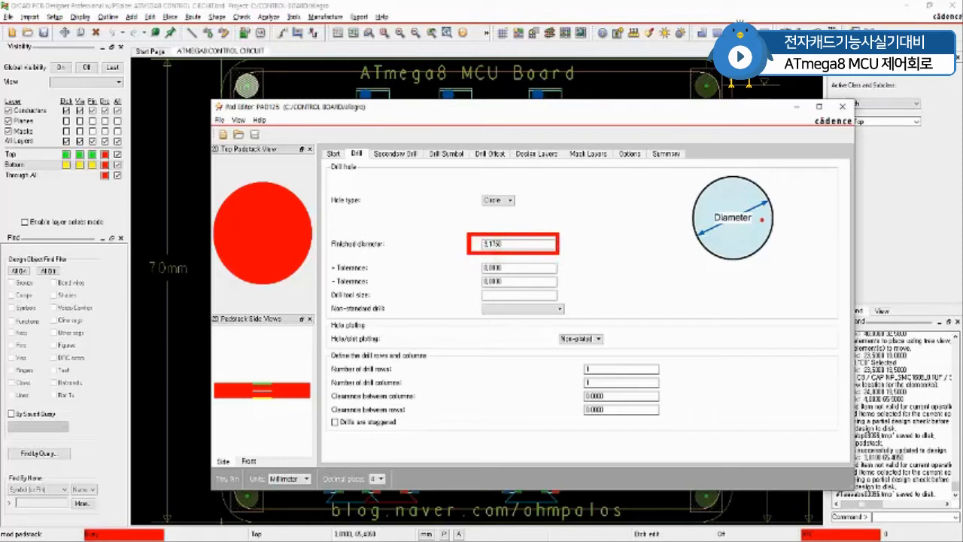
pyautogui.moveTo(717, 225); pyautogui.dragTo(748, 224)
pyautogui.moveTo(551, 329); pyautogui.dragTo(610, 347)
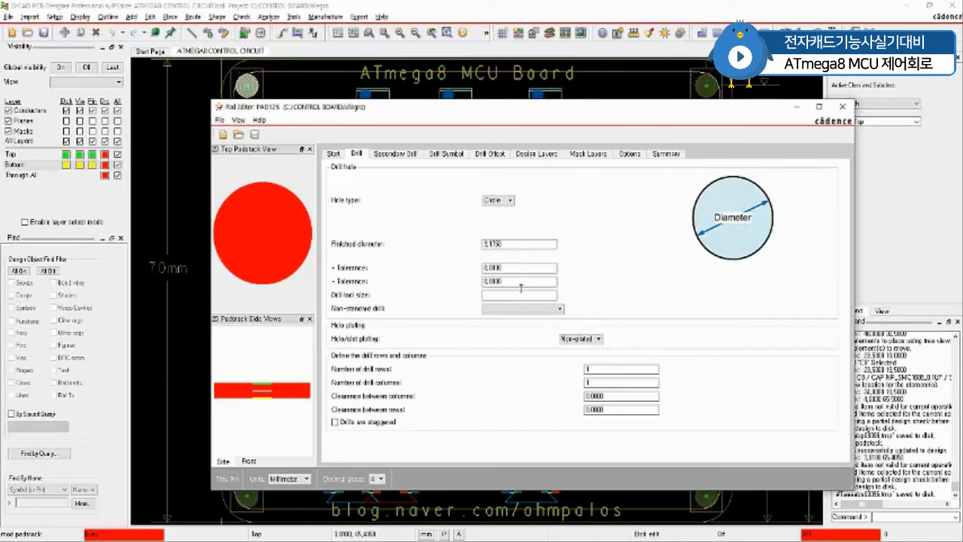
# Step: Keep the mounting hole's plating as Non-plated and set its finished drill diameter to 3 mm
pyautogui.click(600, 339)
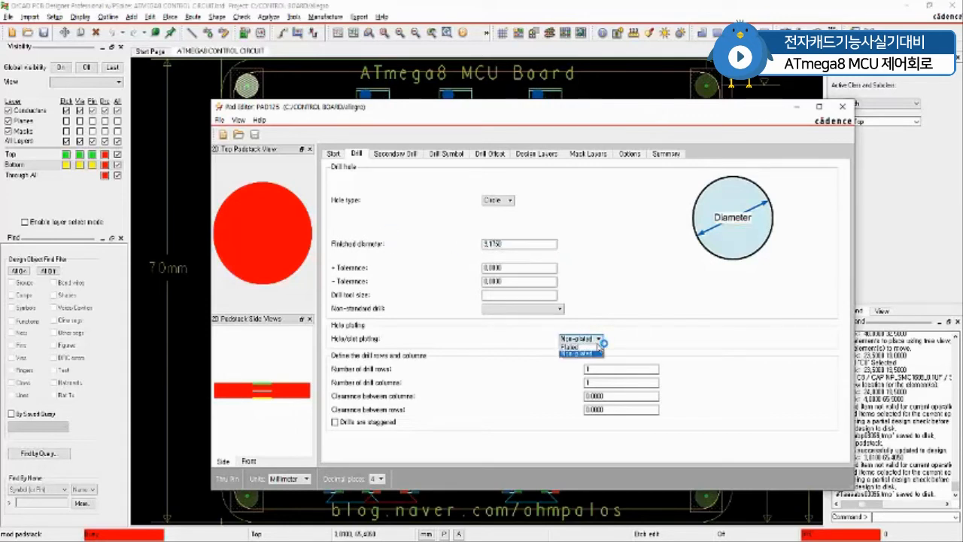
pyautogui.click(591, 352)
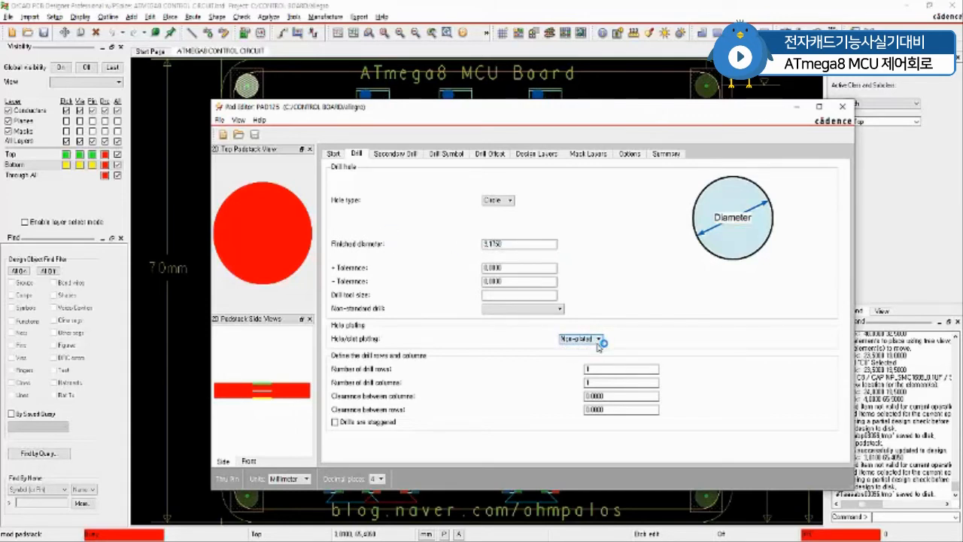
pyautogui.doubleClick(517, 245)
pyautogui.write('5')
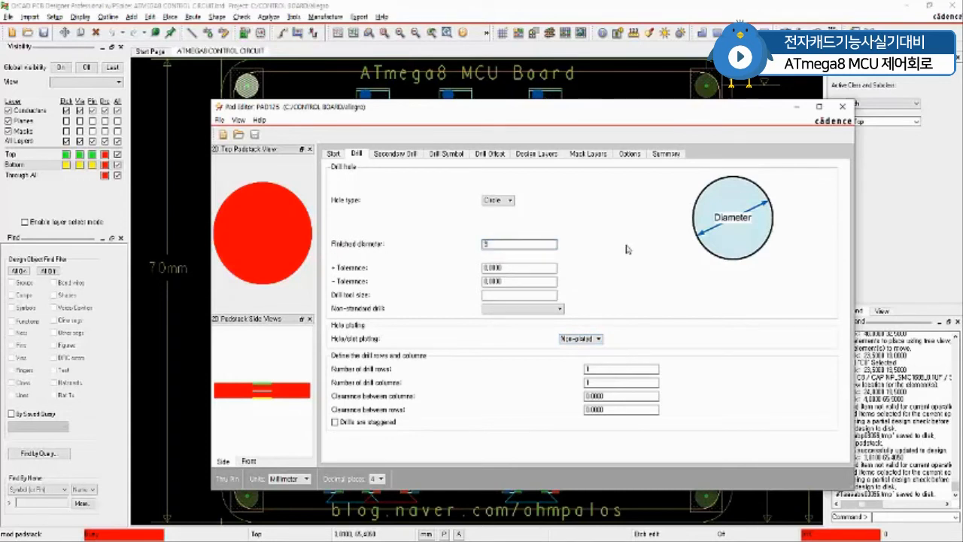
pyautogui.press('Tab')
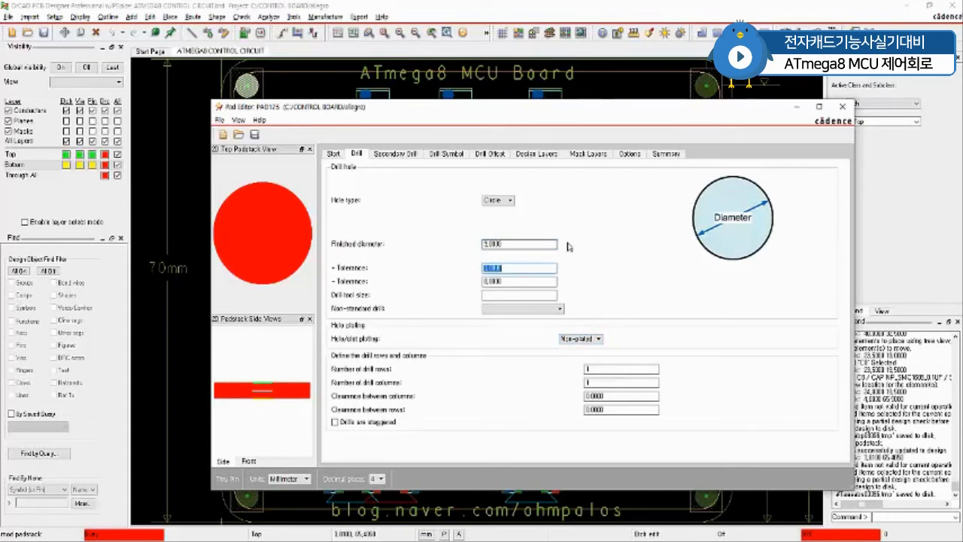
# Step: Update the edited PAD125 padstack to the design despite the drill-size warnings, exit the padstack editor and clear the mounting-hole selection
pyautogui.click(218, 120)
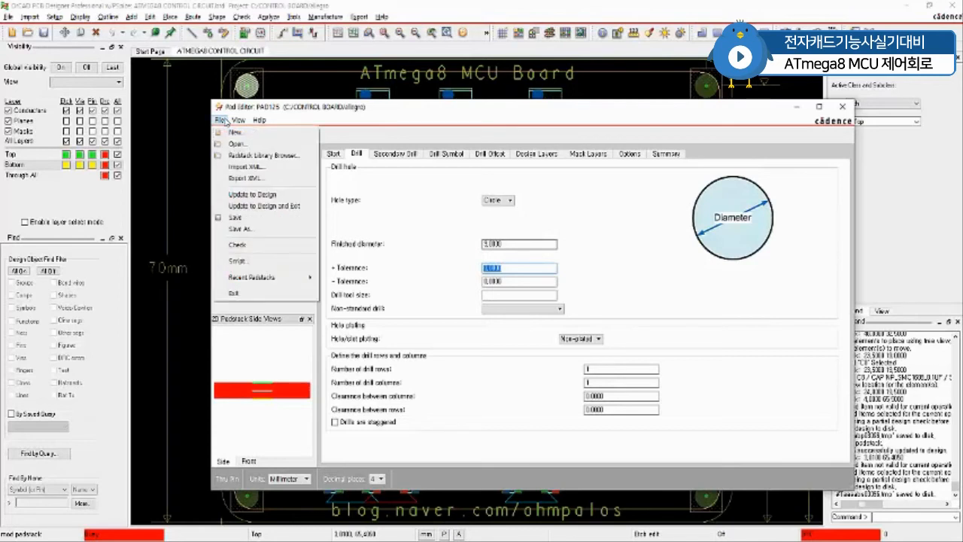
pyautogui.click(265, 205)
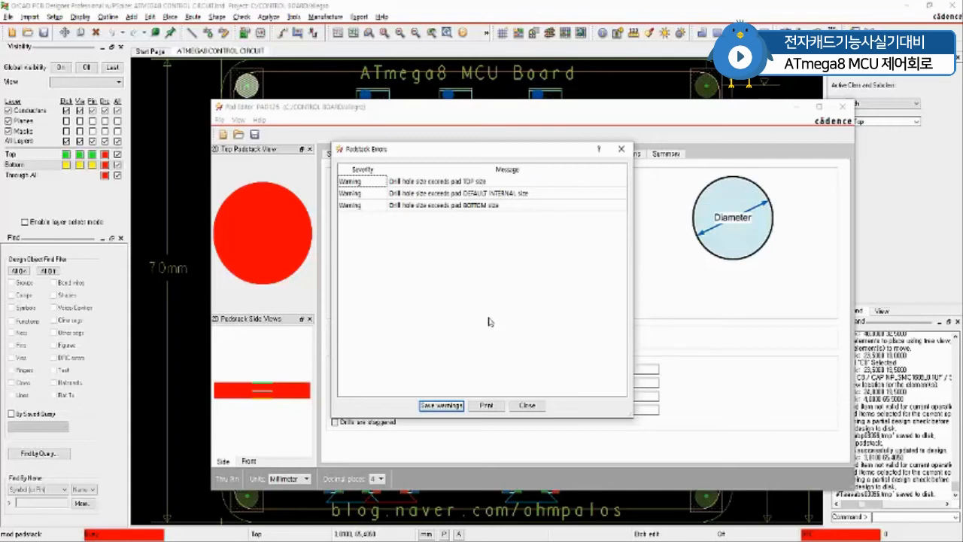
pyautogui.moveTo(463, 155); pyautogui.dragTo(518, 179)
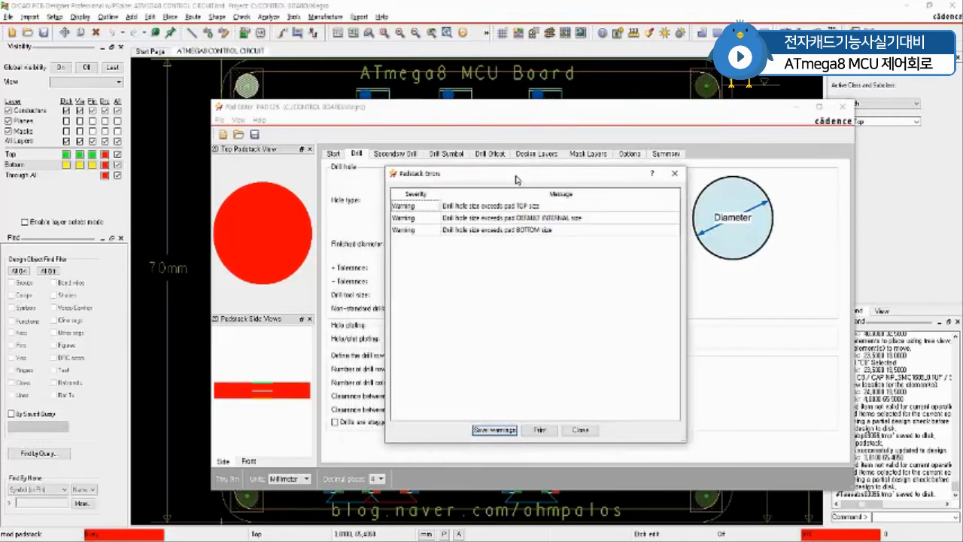
pyautogui.click(579, 429)
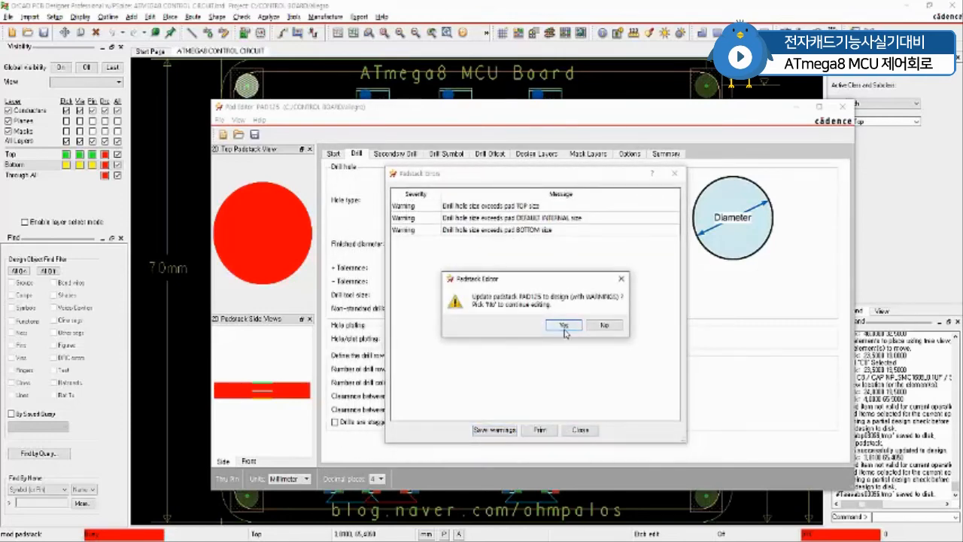
pyautogui.click(565, 325)
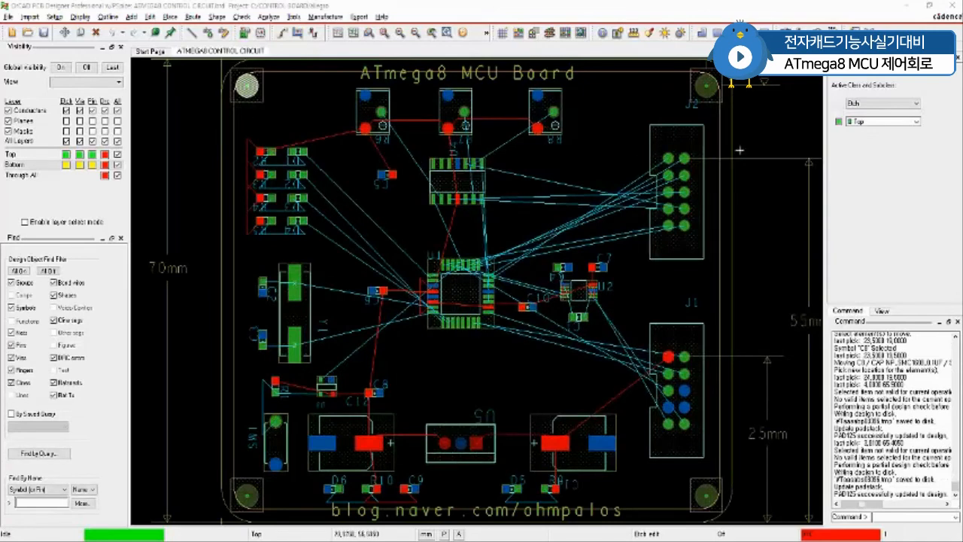
pyautogui.rightClick(754, 126)
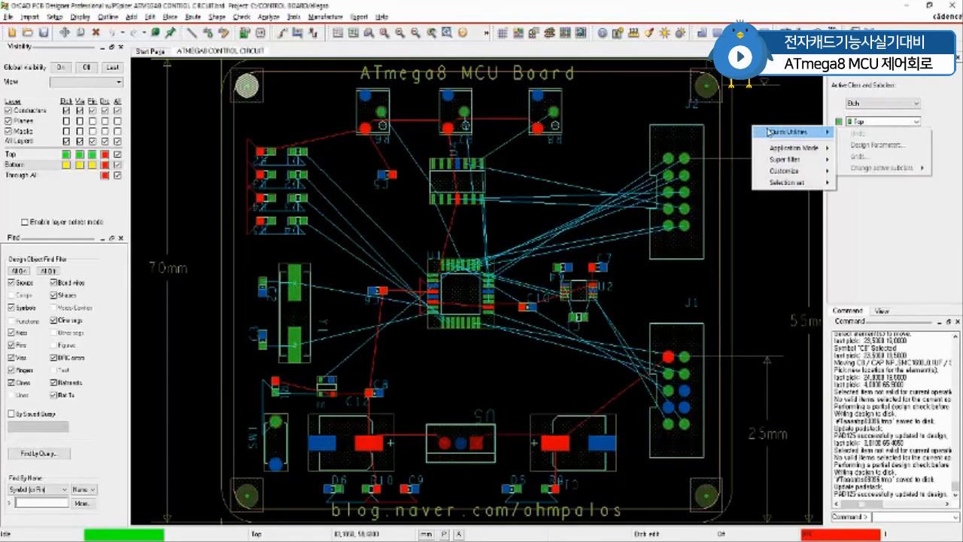
pyautogui.click(762, 117)
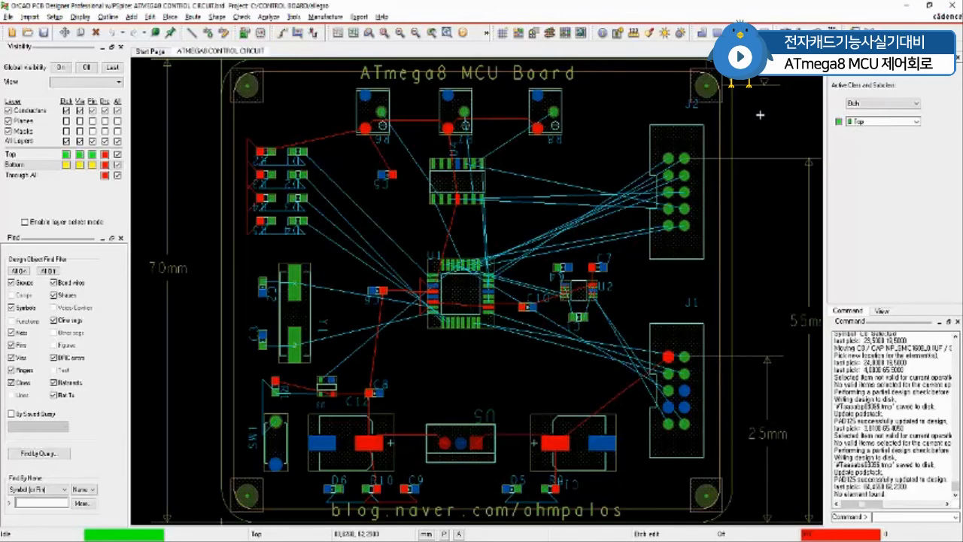